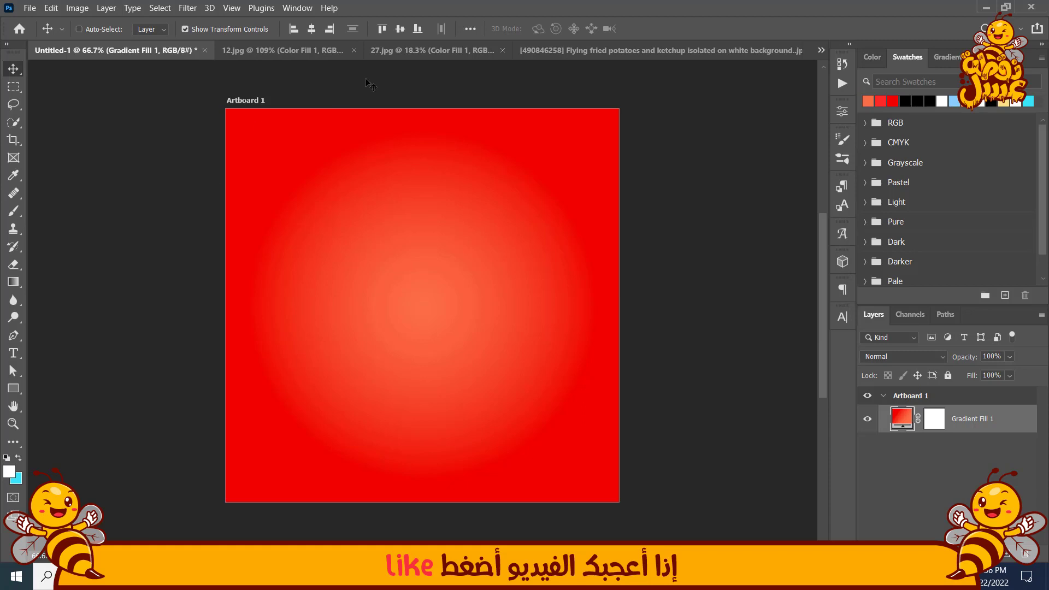
Copy the draped table from 12.jpg onto the red artboard, enlarge it in the lower half and tilt it about 8.6° clockwise
left_click(306, 51)
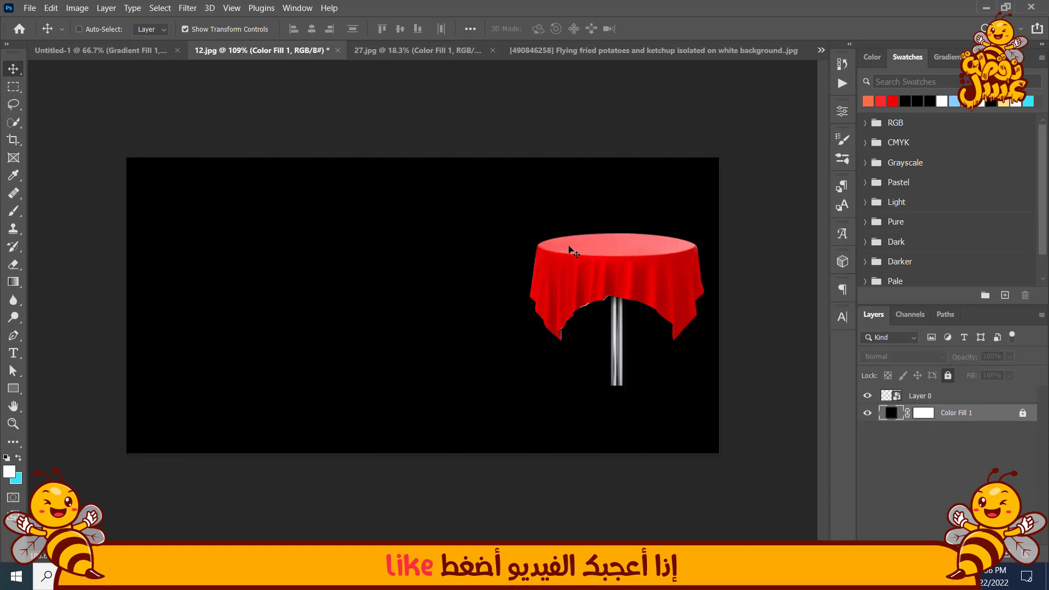
left_click_drag(615, 273, 421, 365)
left_click_drag(416, 323, 629, 451)
left_click_drag(644, 497, 621, 525)
left_click_drag(498, 317, 455, 428)
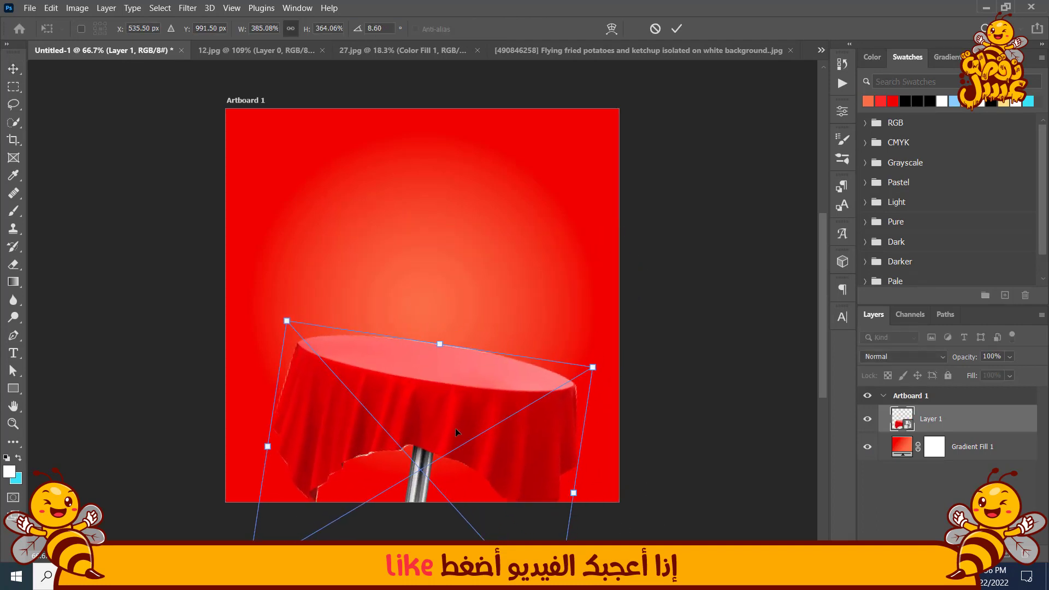
key("Return")
Enlarge the tilted table to nearly the artboard's width and reposition it near the bottom edge
left_click_drag(578, 333, 594, 314)
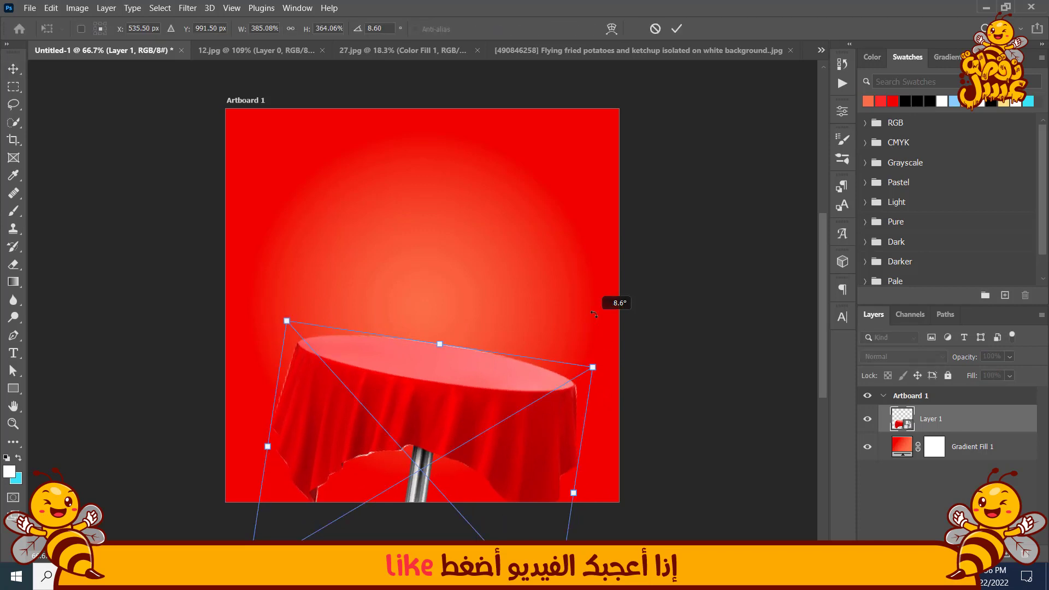
left_click_drag(593, 366, 628, 327)
left_click_drag(545, 391, 522, 402)
key("Return")
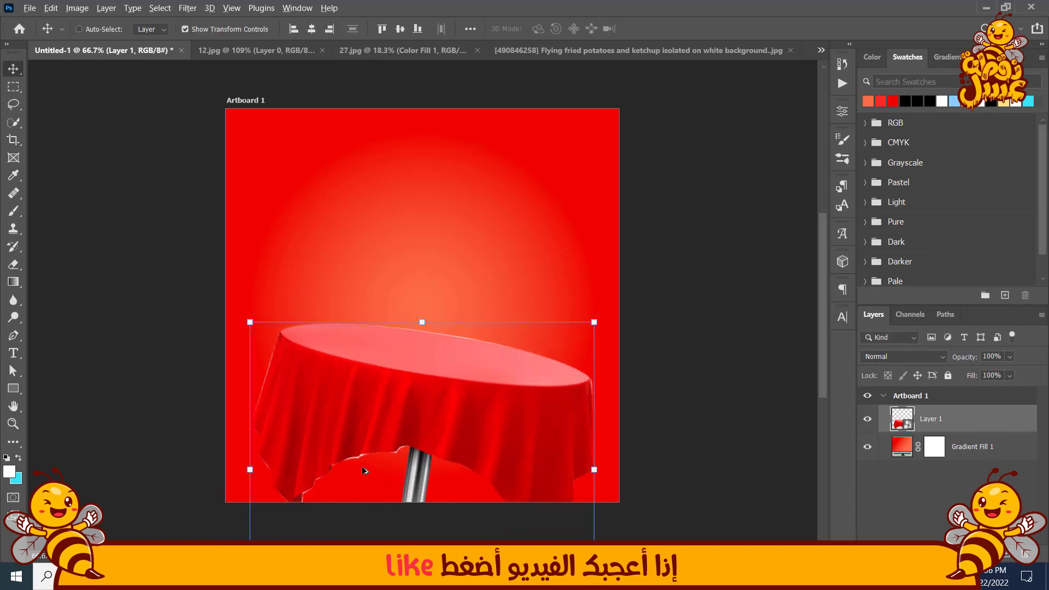
Move the enlarged table so it sits centred at the bottom of the artboard with its pole running off the edge
scroll(365, 468, "up", 1)
scroll(366, 466, "up", 2)
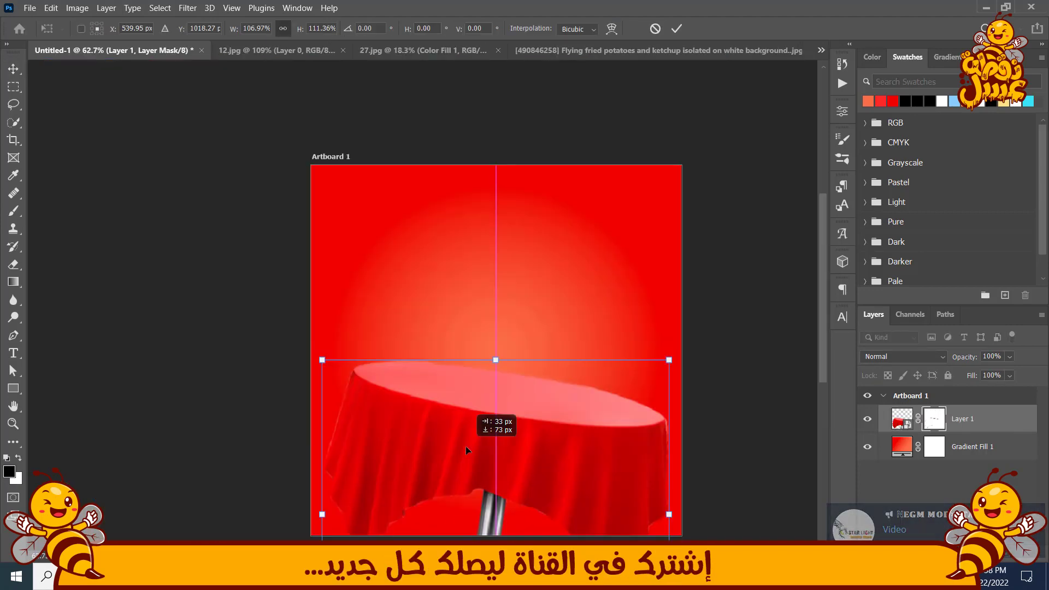
left_click_drag(466, 446, 464, 447)
key("Return")
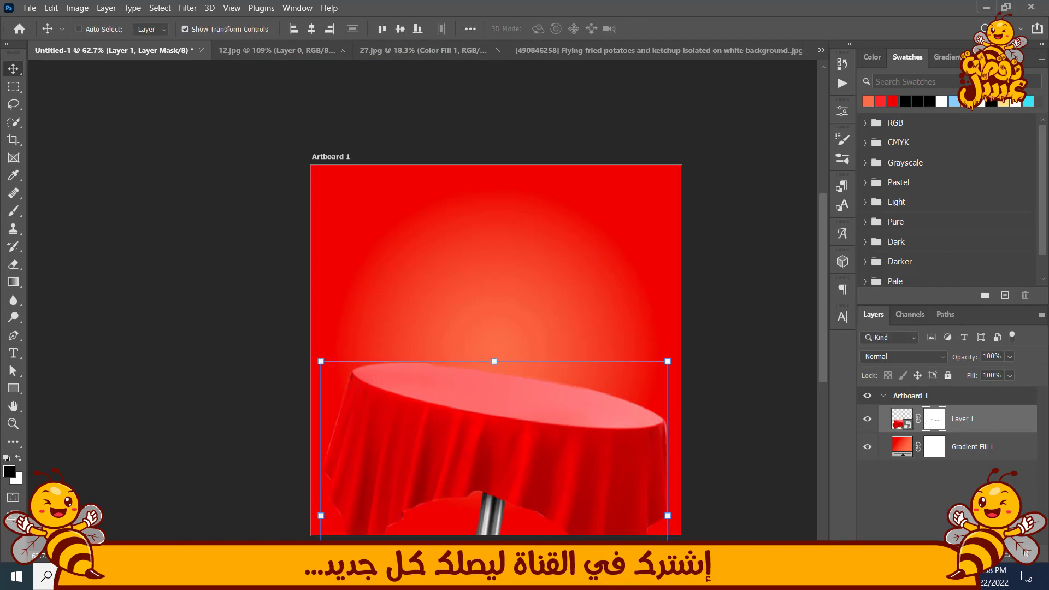
Add a Levels adjustment clipped to the table layer and darken the tablecloth
left_click(966, 553)
left_click(967, 372)
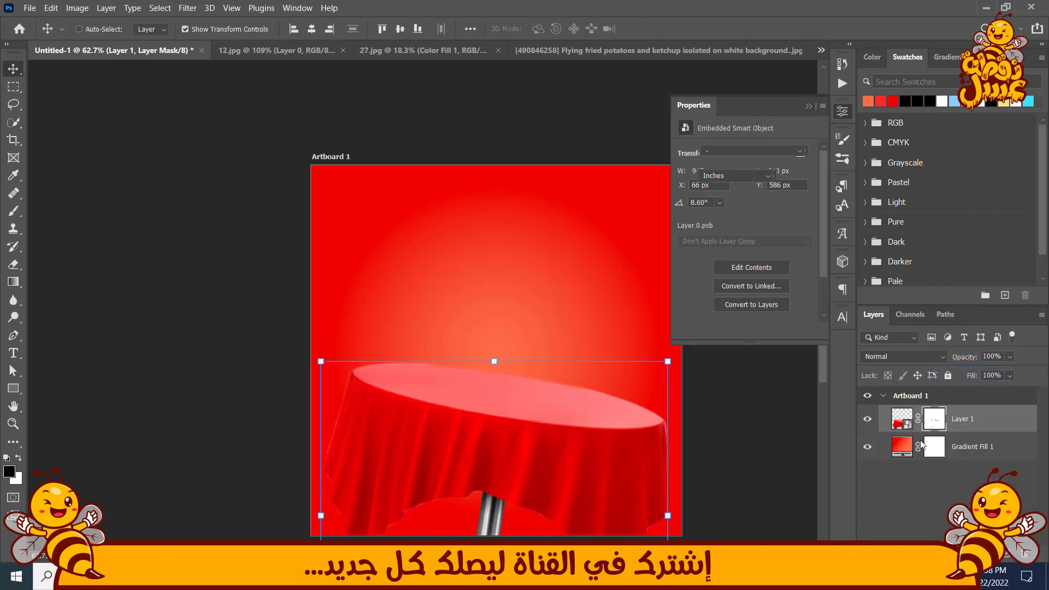
left_click(919, 430, "alt")
left_click_drag(706, 248, 773, 253)
left_click(808, 107)
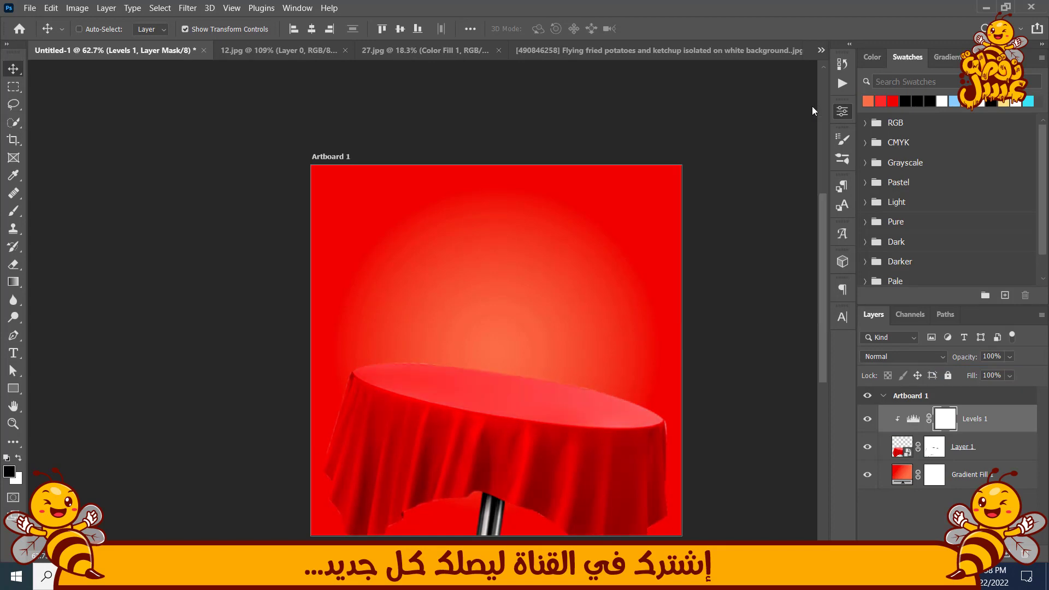
Copy the sandwich from 24.jpg into the poster, shrink it and tilt it clockwise above the left part of the table
left_click(398, 53)
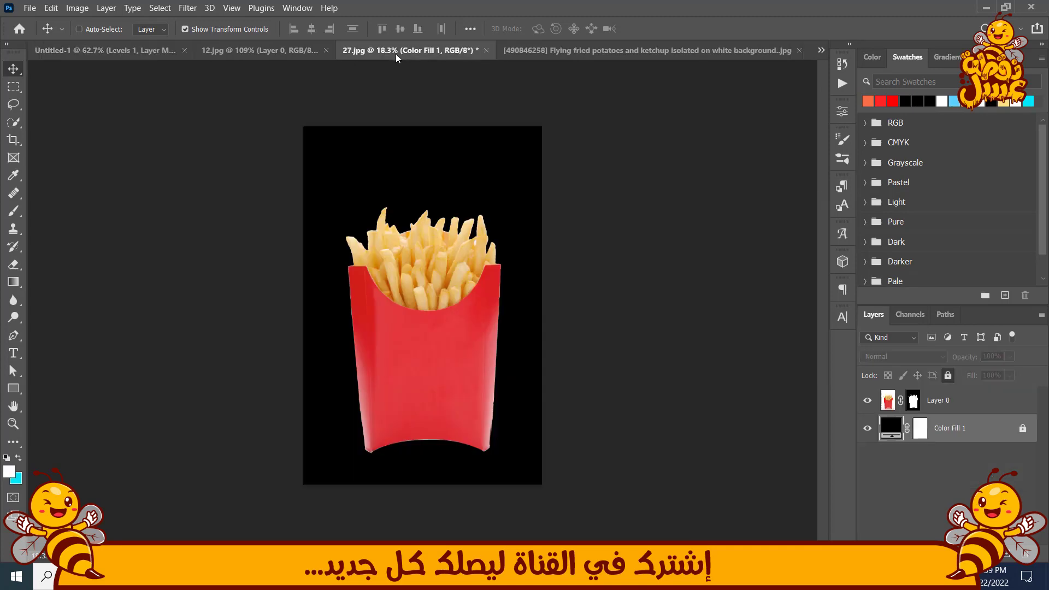
left_click(546, 54)
left_click(747, 51)
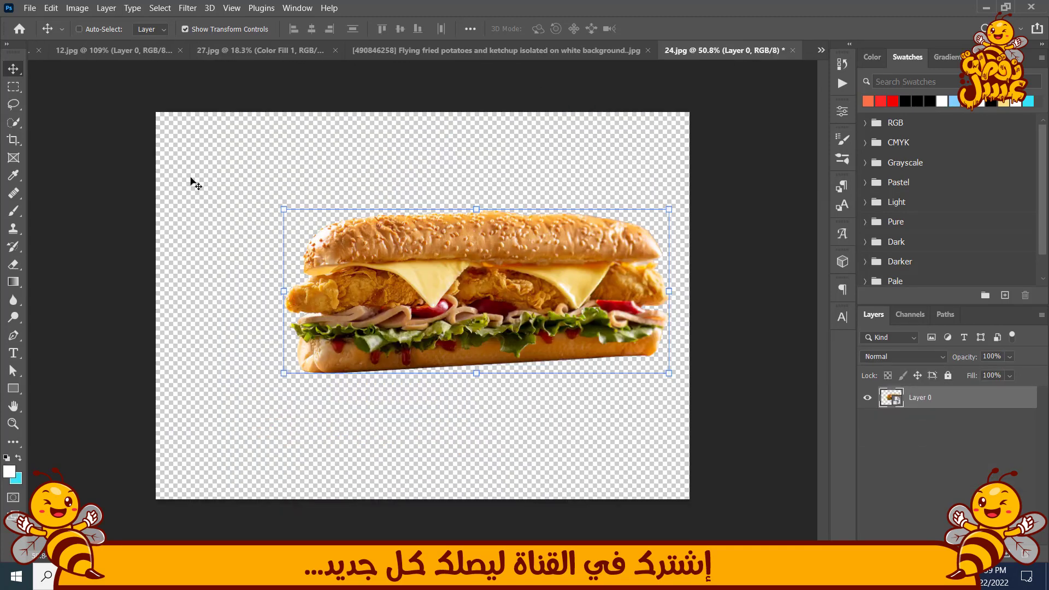
left_click_drag(422, 293, 546, 258)
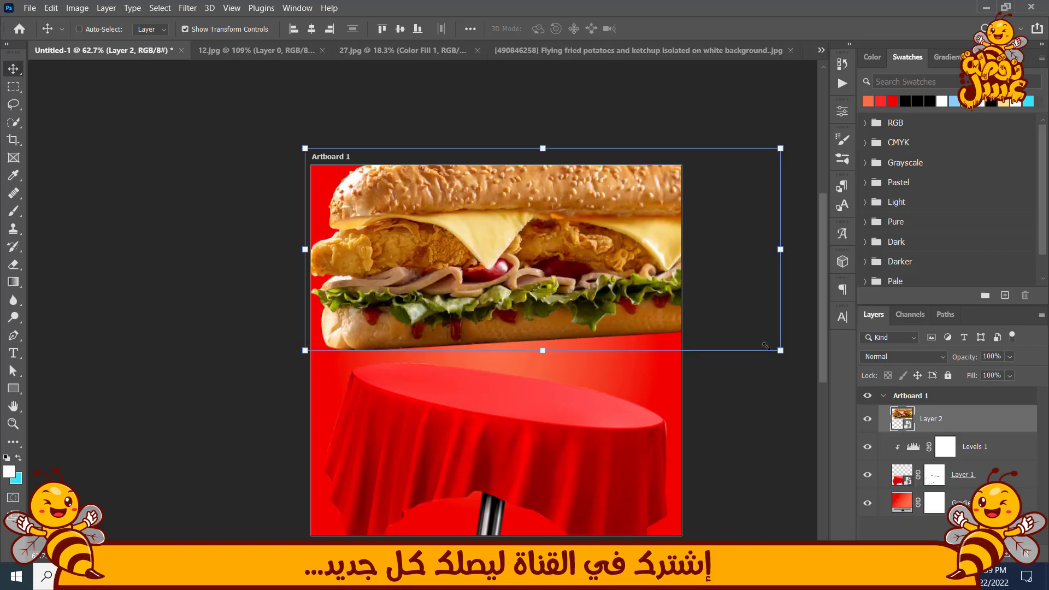
left_click_drag(780, 351, 575, 299)
left_click_drag(536, 267, 466, 334)
mouse_move(509, 364)
left_mouse_down()
mouse_move(500, 385)
mouse_move(504, 377)
left_mouse_up()
Duplicate the sandwich over the right part of the table and flip the copy horizontally
left_click_drag(469, 333, 579, 365)
key("Return")
key("ctrl+t")
right_click(581, 331)
left_click(607, 314)
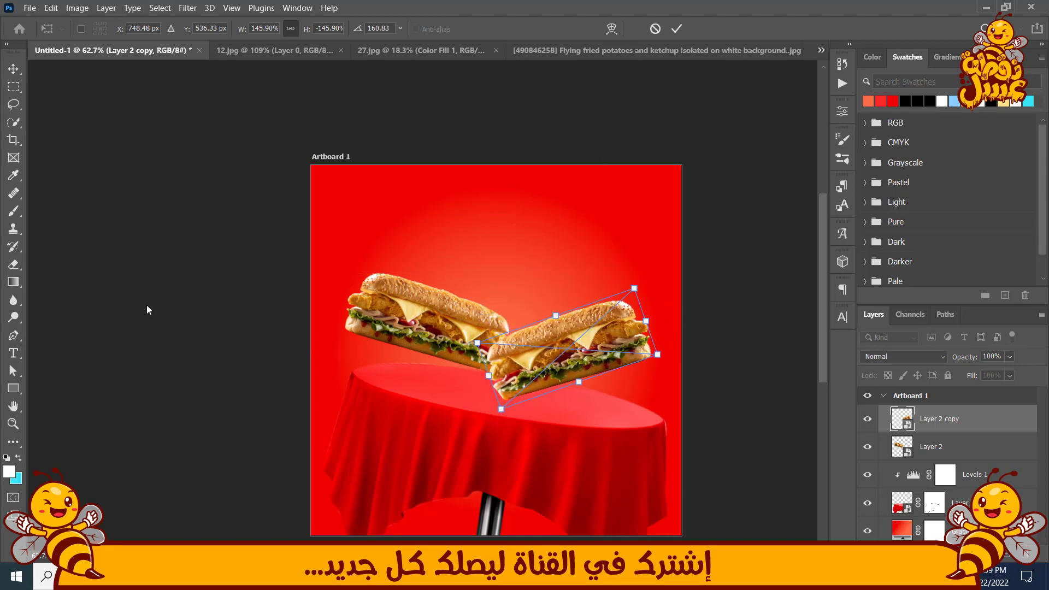
key("Return")
Create an empty layer between the table's Levels adjustment and the two sandwich layers
left_click(956, 449)
left_click(963, 426)
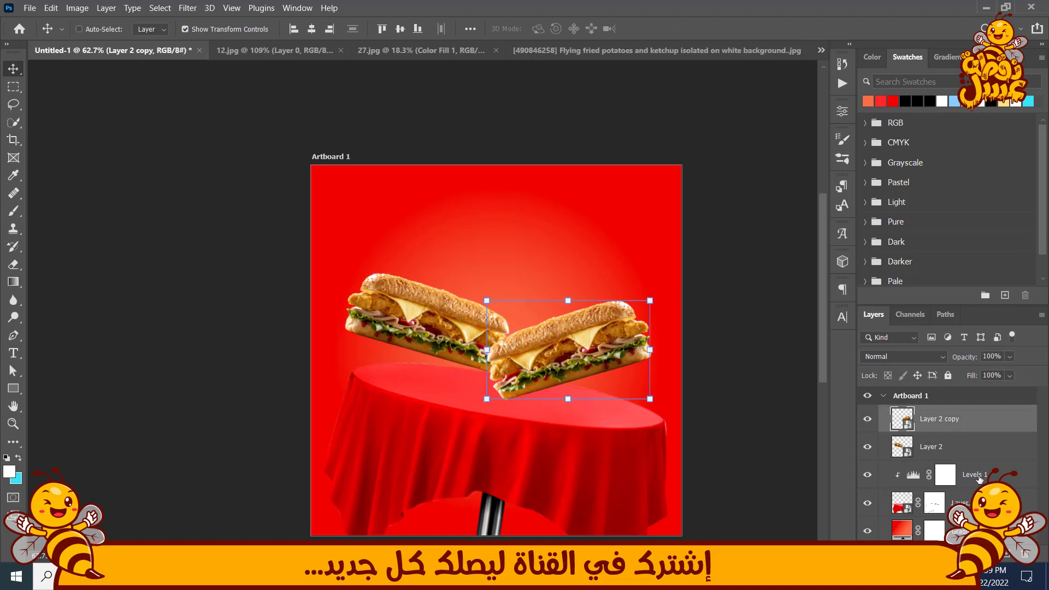
left_click(979, 478)
left_click(1007, 554)
Stamp a thin black shadow on the empty layer with a flattened soft brush, 537 px in size with 0% hardness
left_click(12, 212)
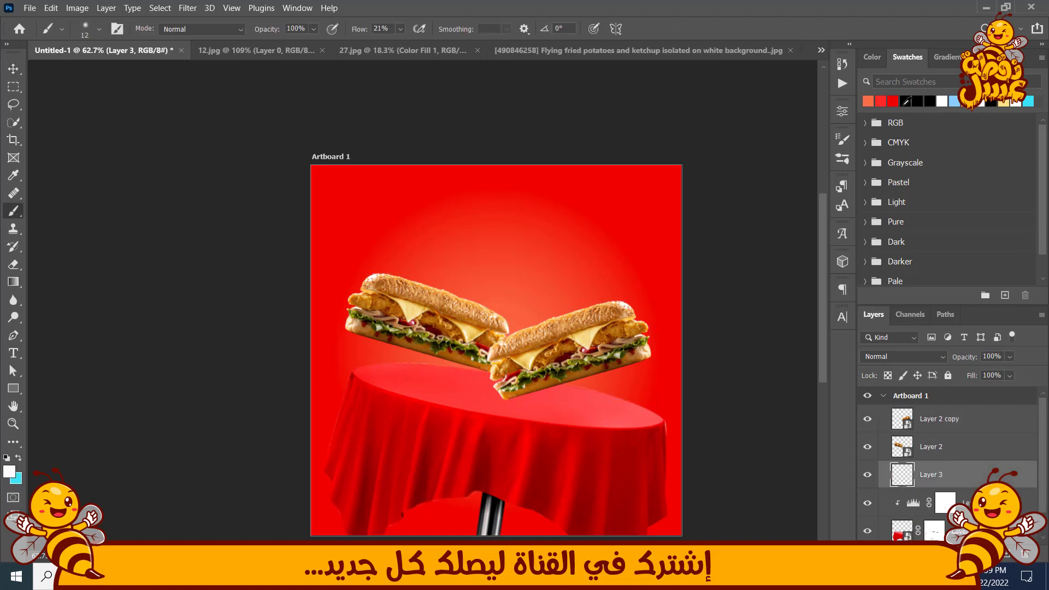
left_click(904, 101)
left_click_drag(437, 243, 722, 253)
right_click(438, 223)
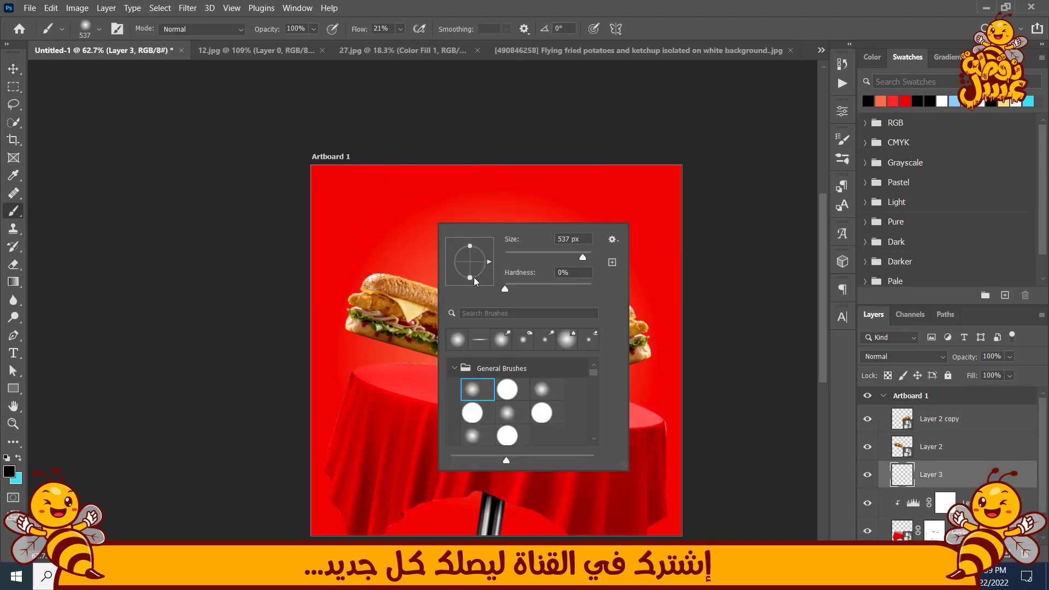
left_click(493, 32)
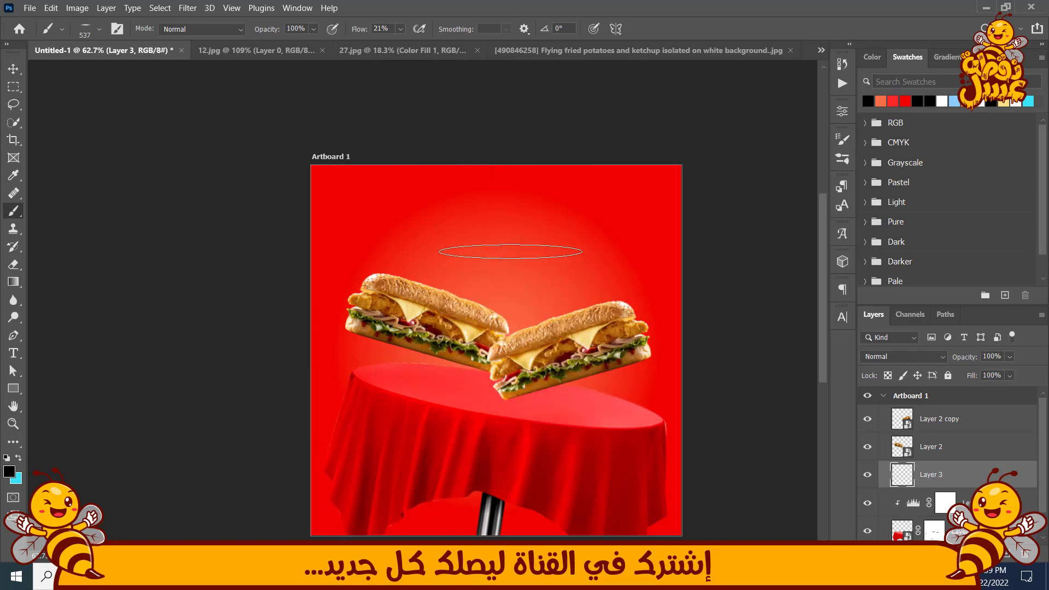
left_click(512, 251)
Place the shadow beneath the right sandwich, tilted along the tabletop, and duplicate it beneath the left sandwich
left_click(12, 70)
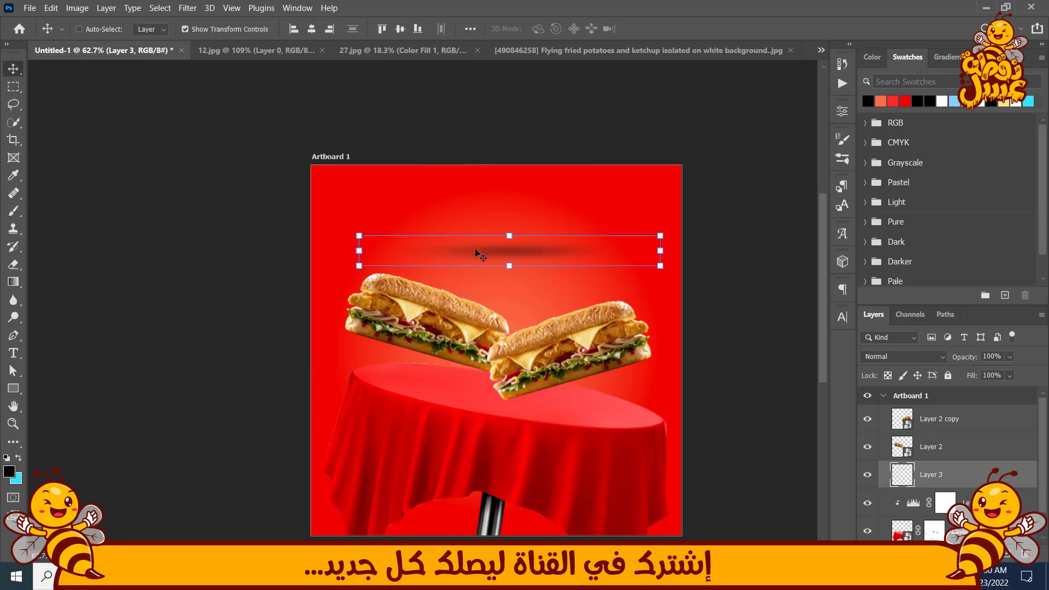
mouse_move(480, 246)
left_mouse_down()
mouse_move(499, 377)
mouse_move(549, 438)
left_mouse_up()
scroll(550, 438, "up", 2)
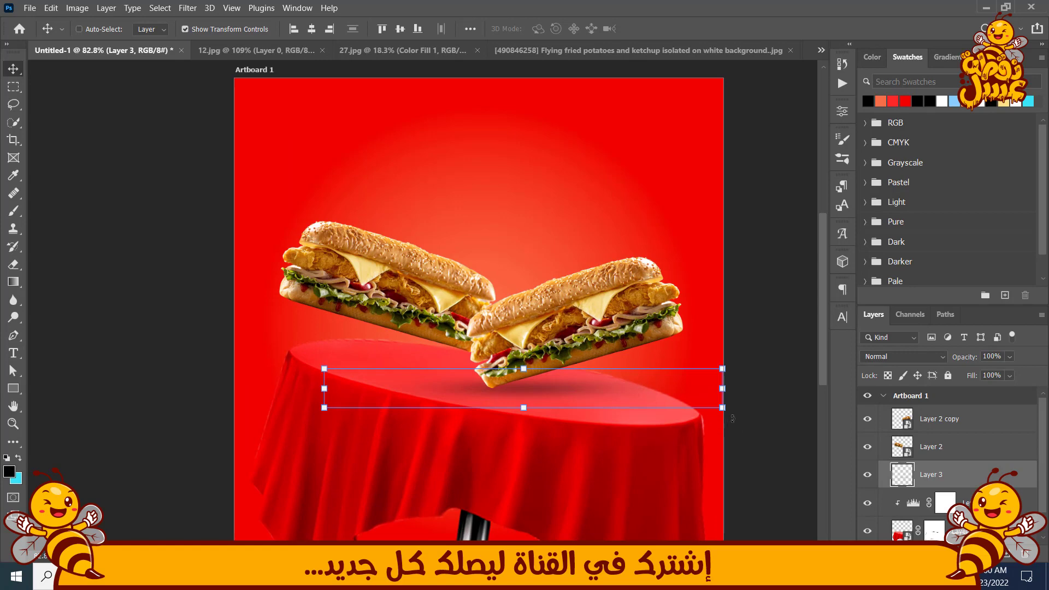
left_click_drag(733, 418, 731, 435)
left_click_drag(530, 388, 431, 360)
key("Return")
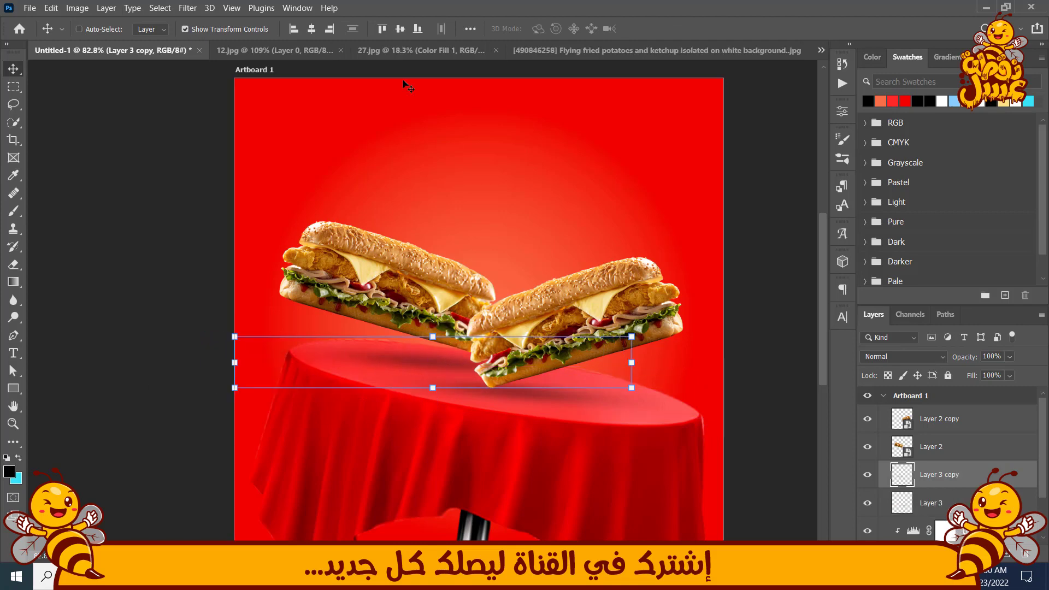
Convert the masked layer in the flying fried potatoes document to a smart object
left_click(601, 51)
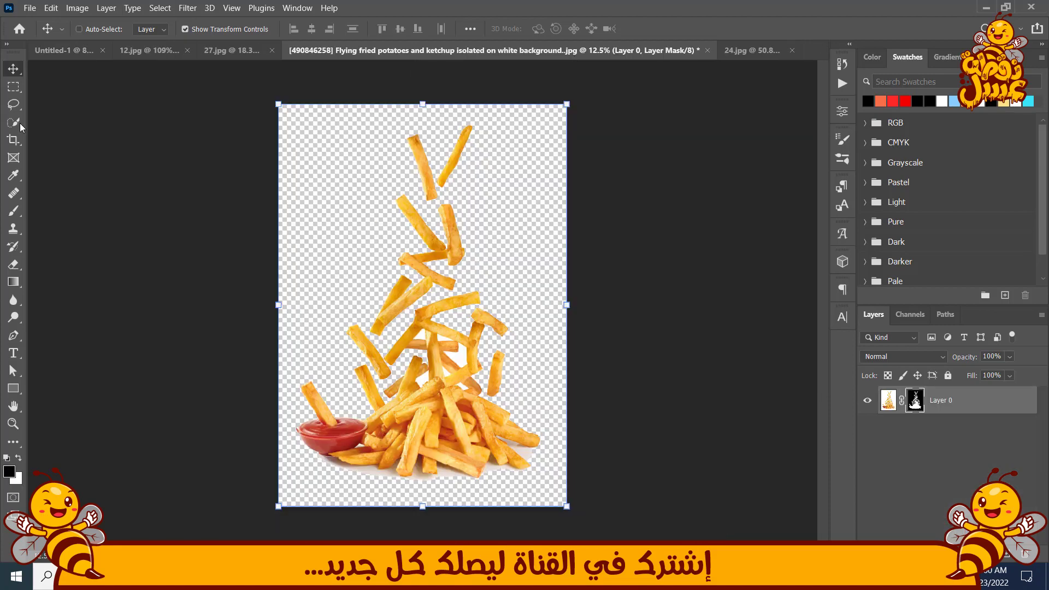
right_click(962, 407)
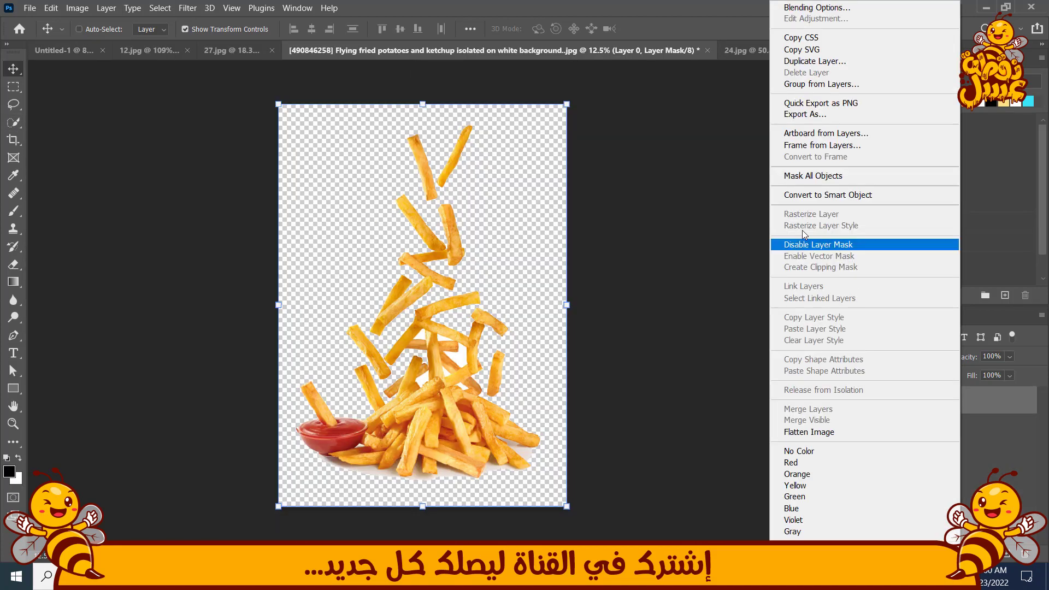
left_click(808, 197)
Copy the fries box layer from 27.jpg into the poster and move it below the two shadow layers
left_click(280, 51)
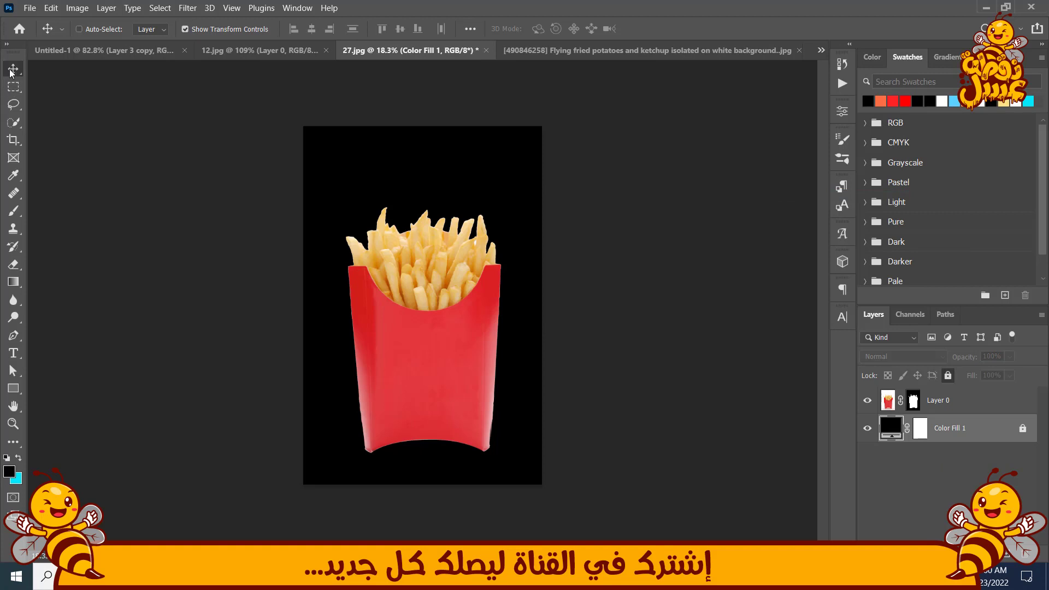
left_click(929, 400)
left_click_drag(416, 326, 439, 207)
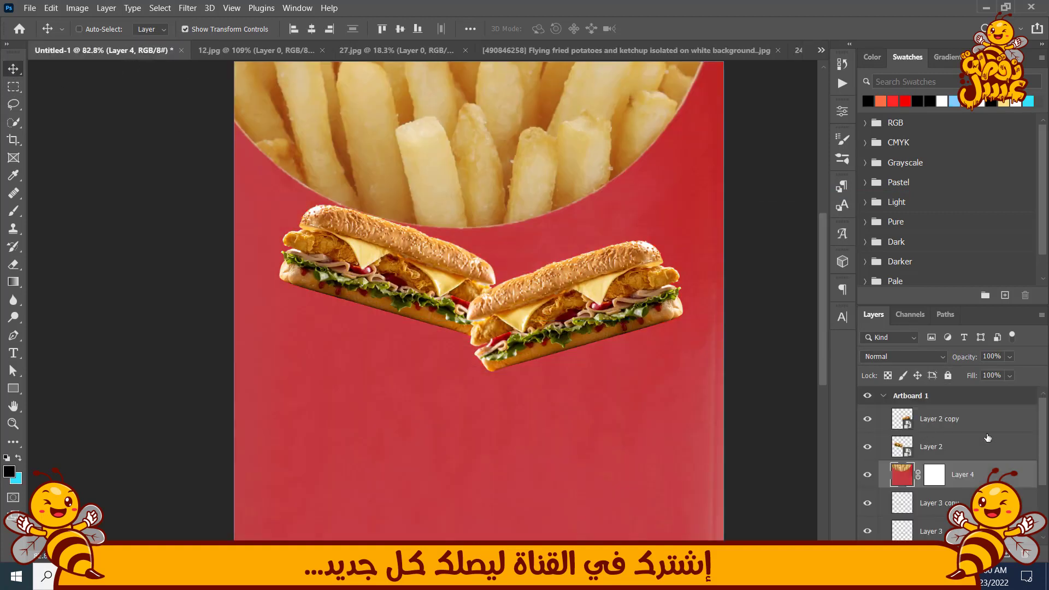
scroll(972, 461, "down", 3)
left_click_drag(969, 407, 969, 470)
Scale the fries box down to about 12% and position it above the two sandwiches
scroll(628, 430, "down", 5)
scroll(629, 431, "down", 4)
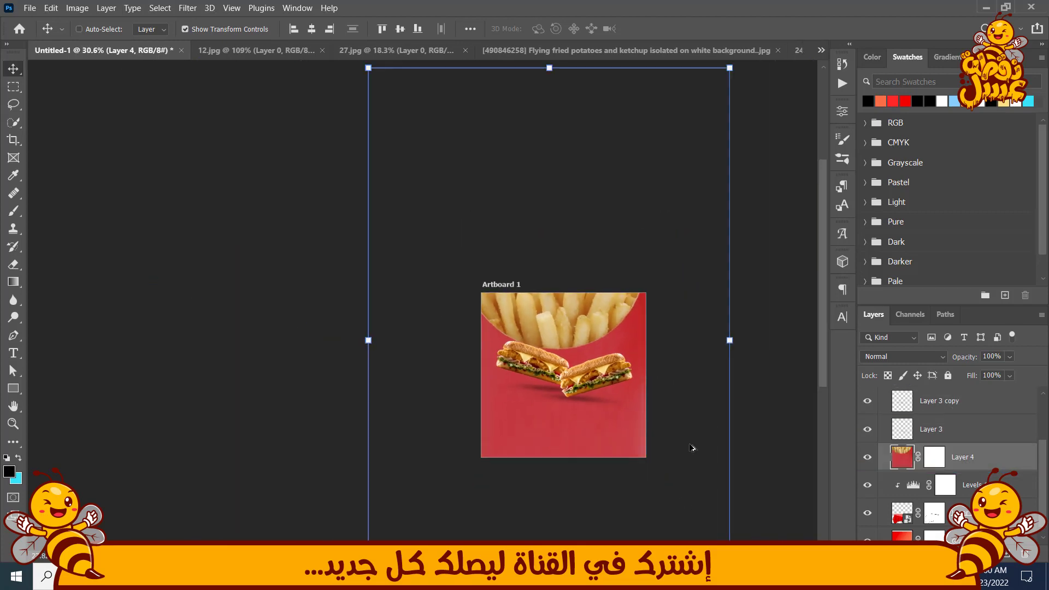
left_click_drag(608, 463, 534, 349)
scroll(523, 347, "up", 3)
scroll(523, 347, "up", 7)
left_click_drag(558, 278, 550, 311)
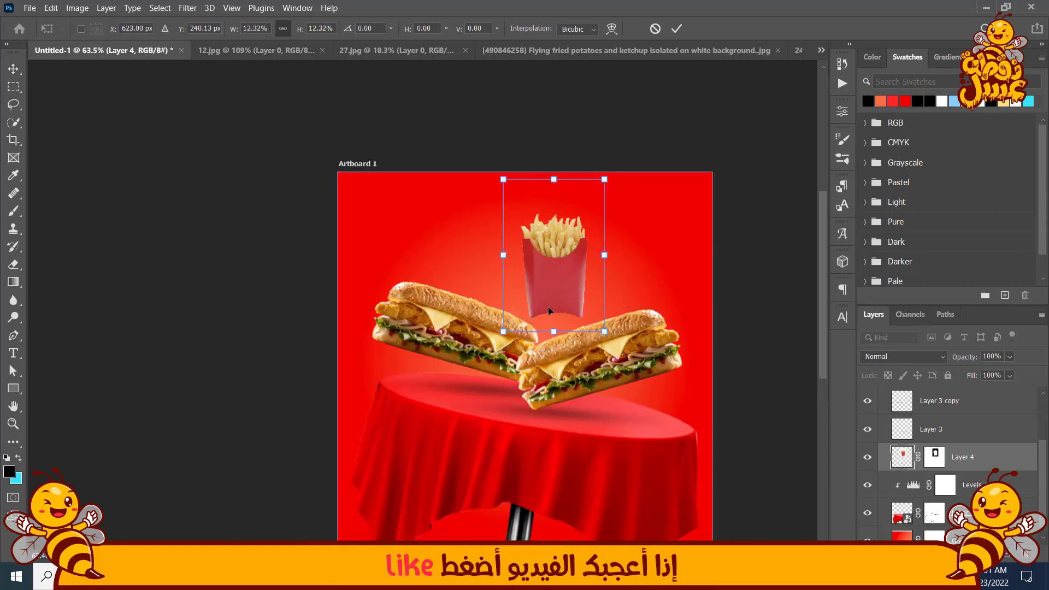
key("Return")
Convert the fries box to a smart object, lower it slightly and stack its layer between the two sandwich layers
right_click(965, 461)
left_click(809, 195)
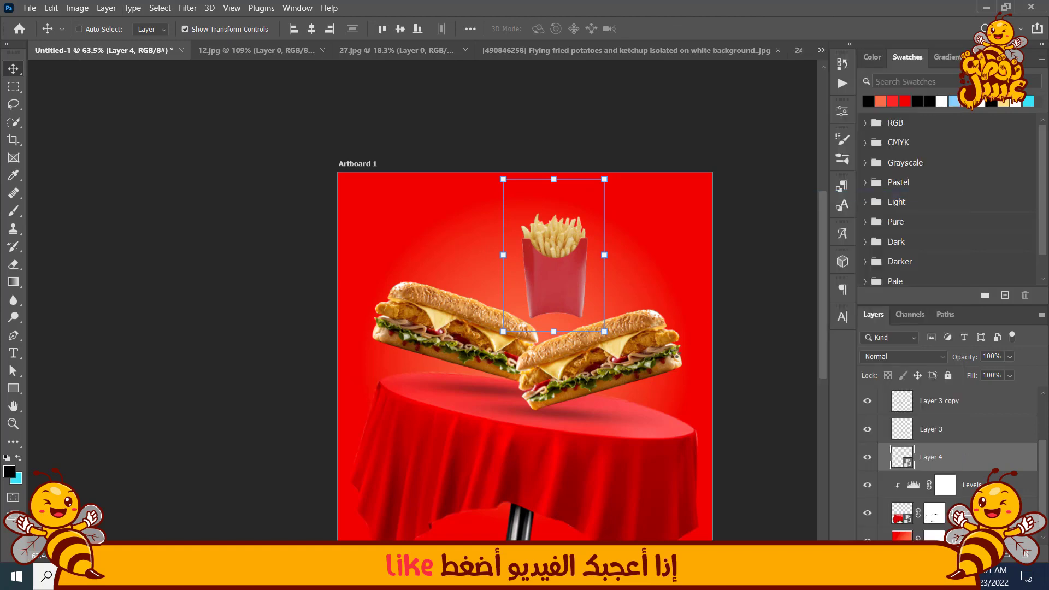
left_click_drag(543, 318, 530, 344)
left_click_drag(960, 461, 948, 416)
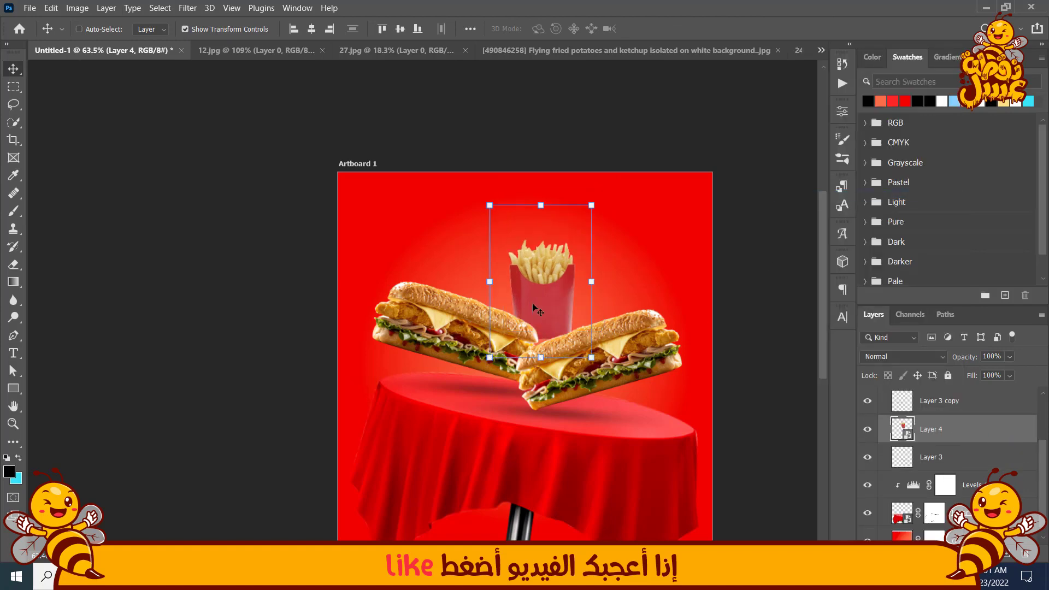
scroll(945, 431, "up", 2)
left_click_drag(935, 485, 939, 420)
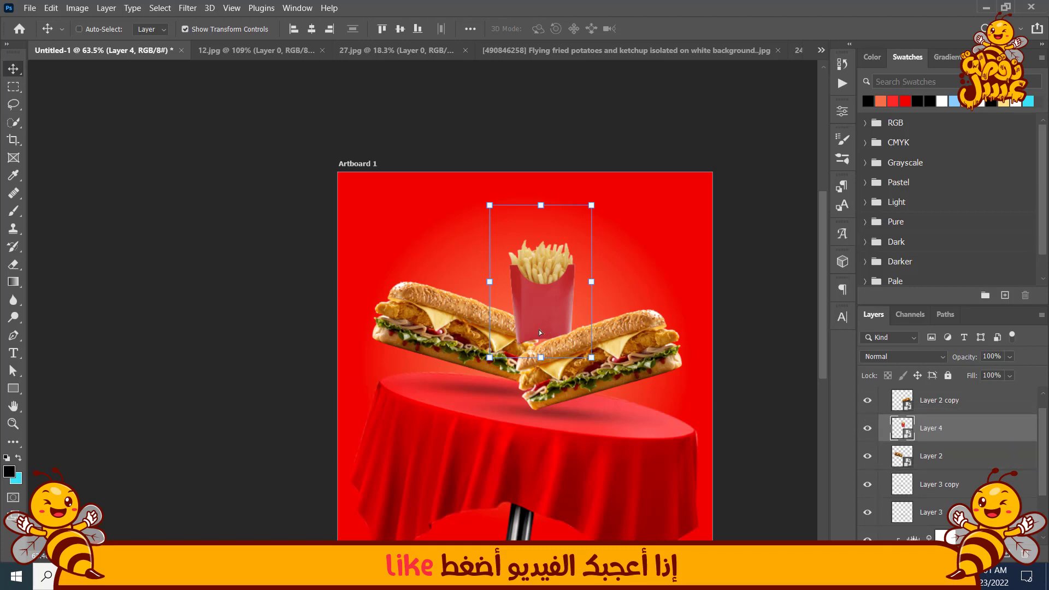
Enlarge the fries box to about 115%, rotate it about 7.3° and settle it between the two sandwiches
left_click_drag(547, 285, 511, 316)
left_click_drag(564, 225, 572, 232)
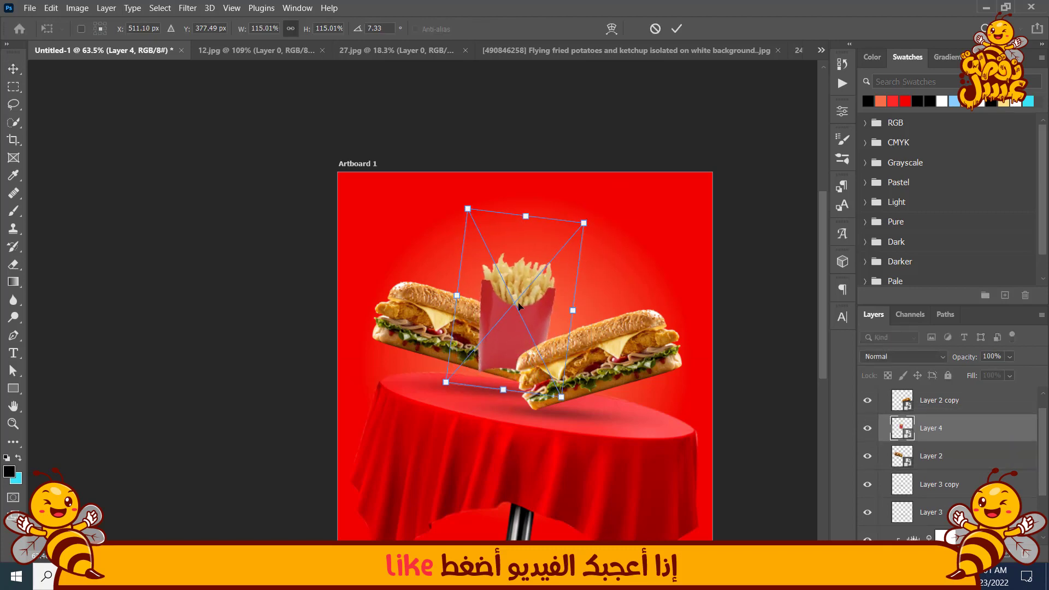
key("Return")
Add a Curves adjustment clipped to the fries box, darkening the midtones with input 150 and output 100
left_click(970, 553)
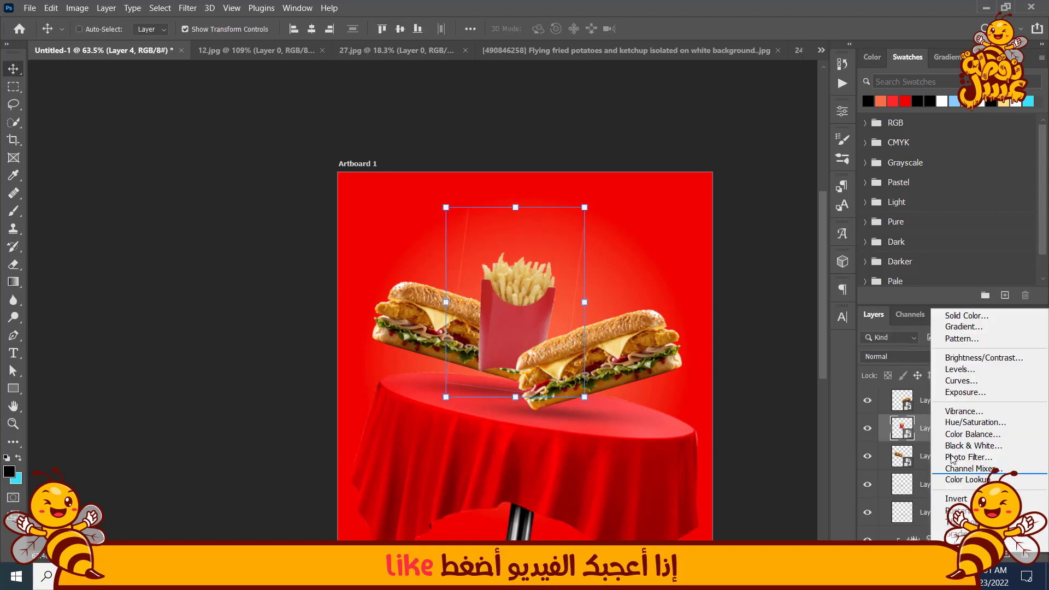
left_click(962, 384)
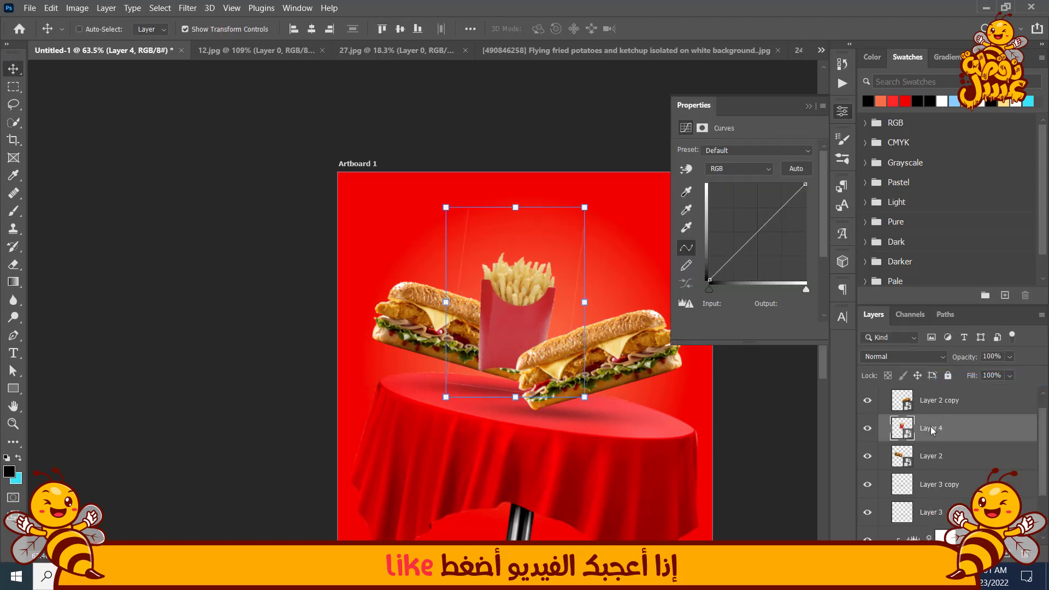
left_click(930, 441, "alt")
mouse_move(756, 234)
left_mouse_down()
mouse_move(764, 251)
mouse_move(766, 242)
left_mouse_up()
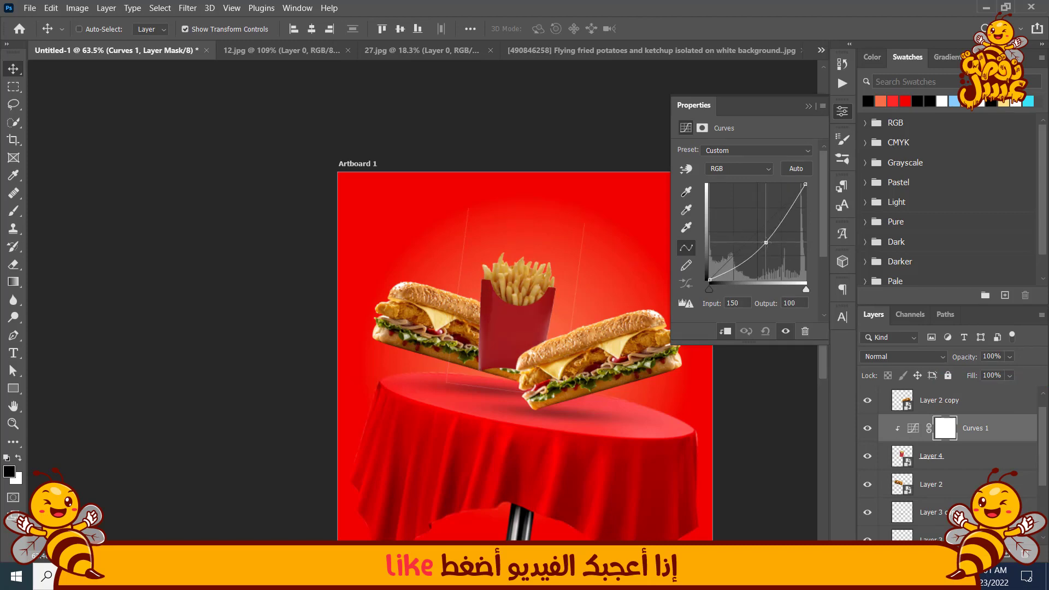
left_click(808, 106)
Add a Hue/Saturation adjustment above the fries box's Curves and raise the saturation to about +42
left_click(979, 553)
left_click(965, 423)
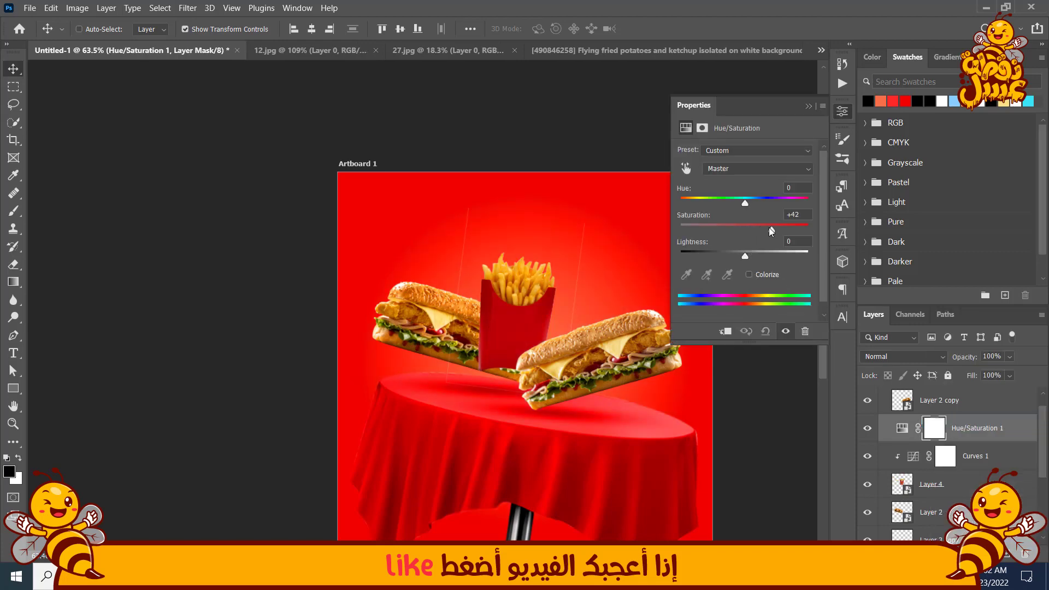
left_click_drag(769, 228, 770, 228)
Add a layer mask to the fries box and paint out the faint outline around it with a 192 px black brush
left_click(981, 485)
left_click(950, 553)
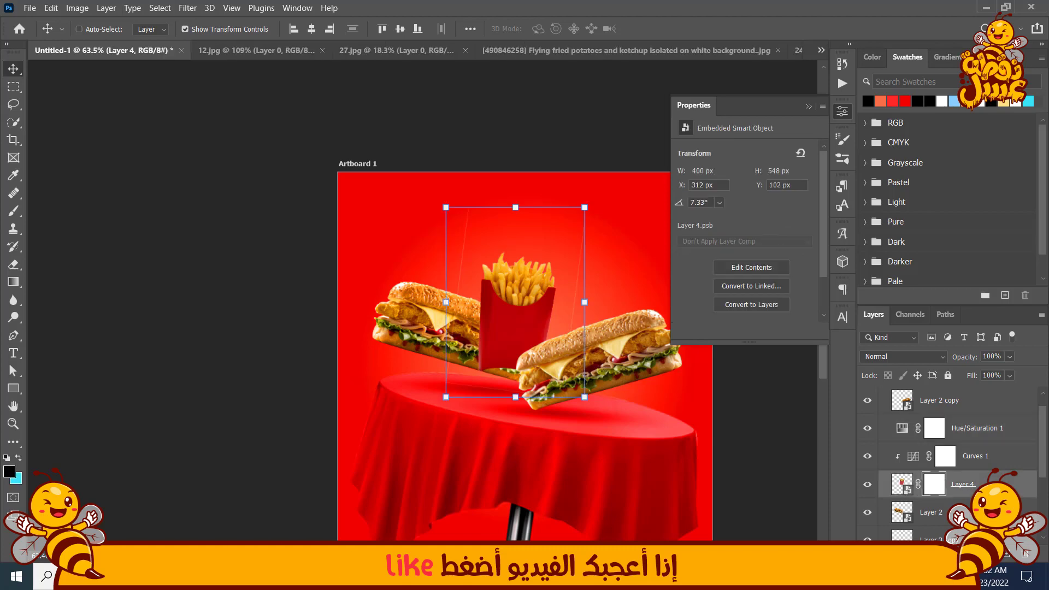
left_click(13, 215)
right_click(537, 359)
left_click(594, 437)
left_click(524, 271)
left_click_drag(566, 348, 467, 355)
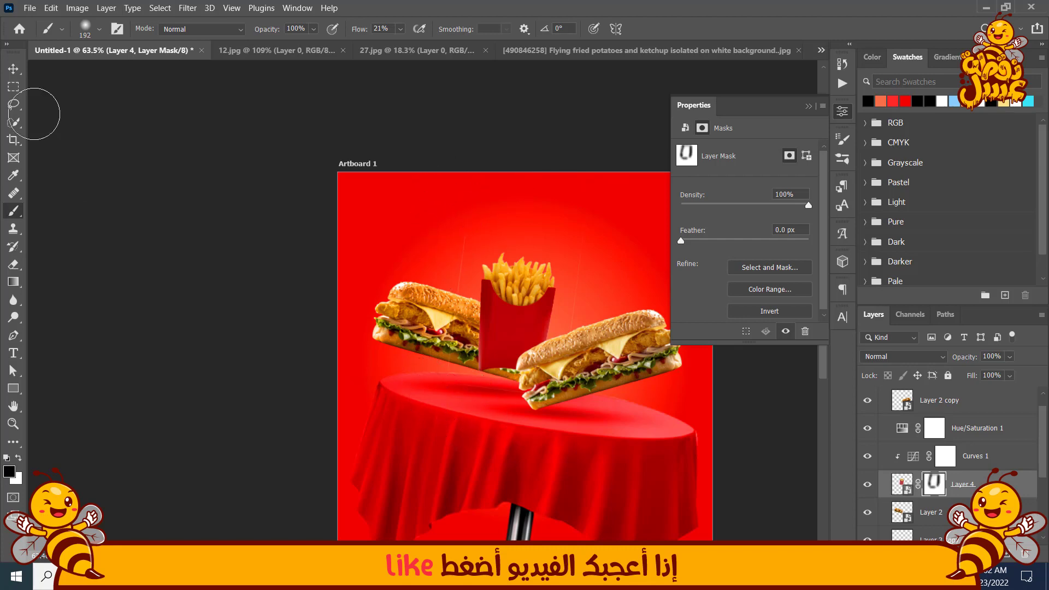
Scale the fries box to about 86.6%, rotate it about 3.4° and lower it towards the tabletop between the two sandwiches
left_click(13, 69)
left_click_drag(519, 327, 511, 321)
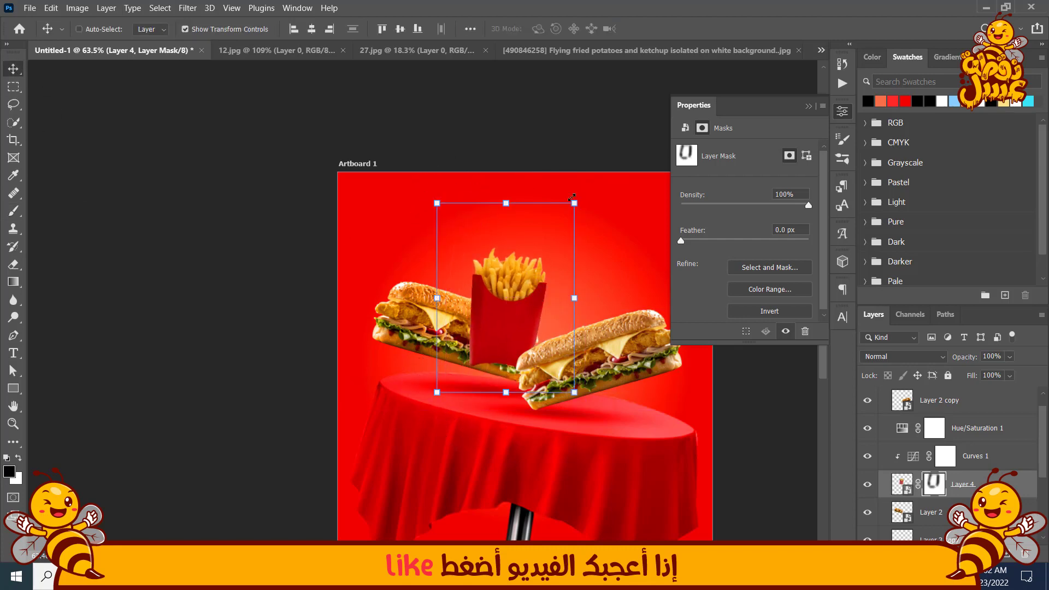
left_click_drag(589, 197, 561, 232)
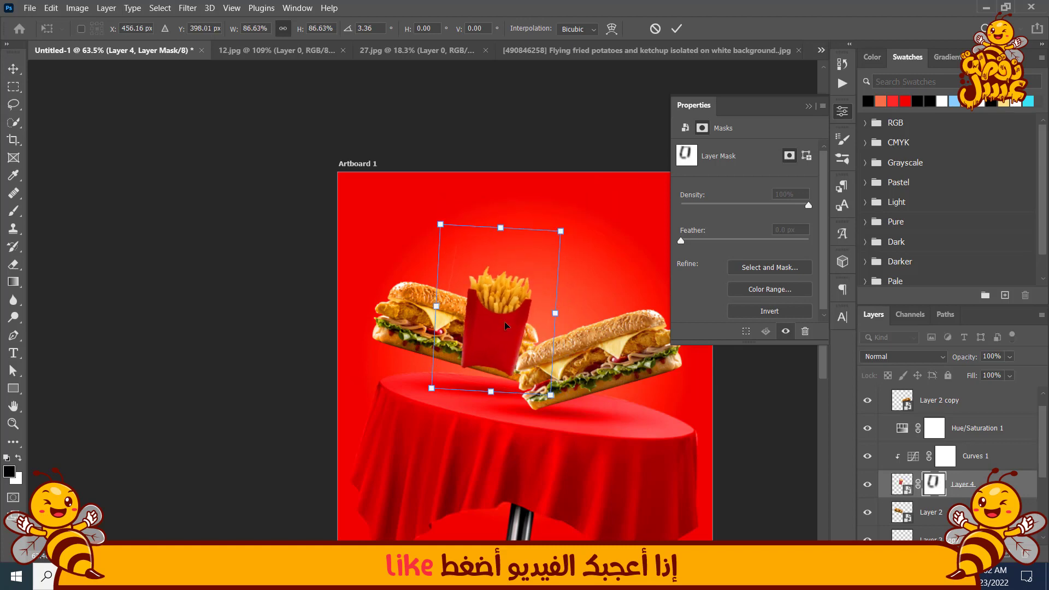
left_click_drag(501, 335, 504, 354)
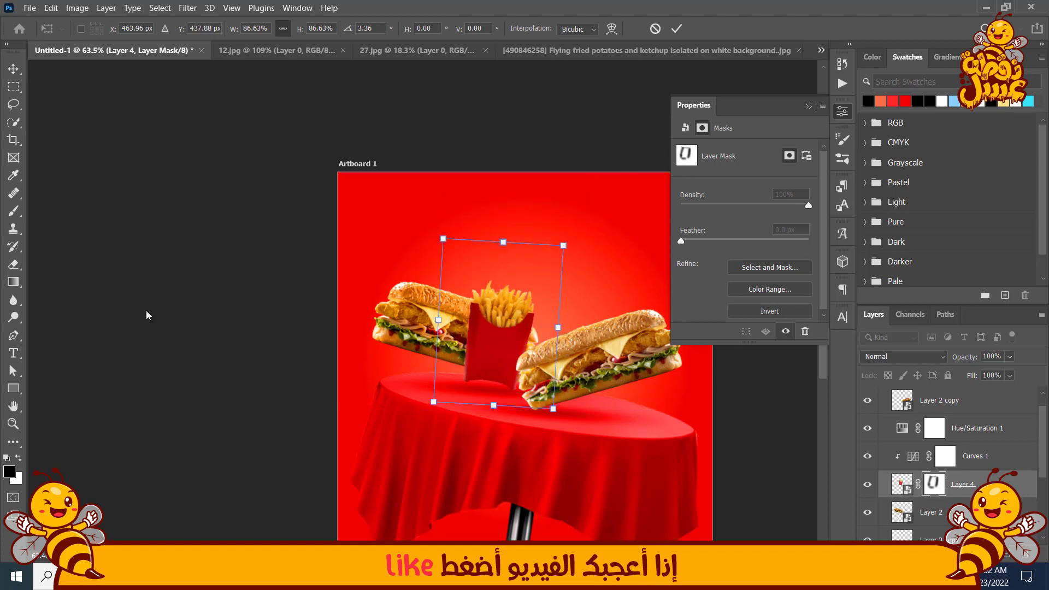
key("Return")
scroll(519, 380, "up", 3)
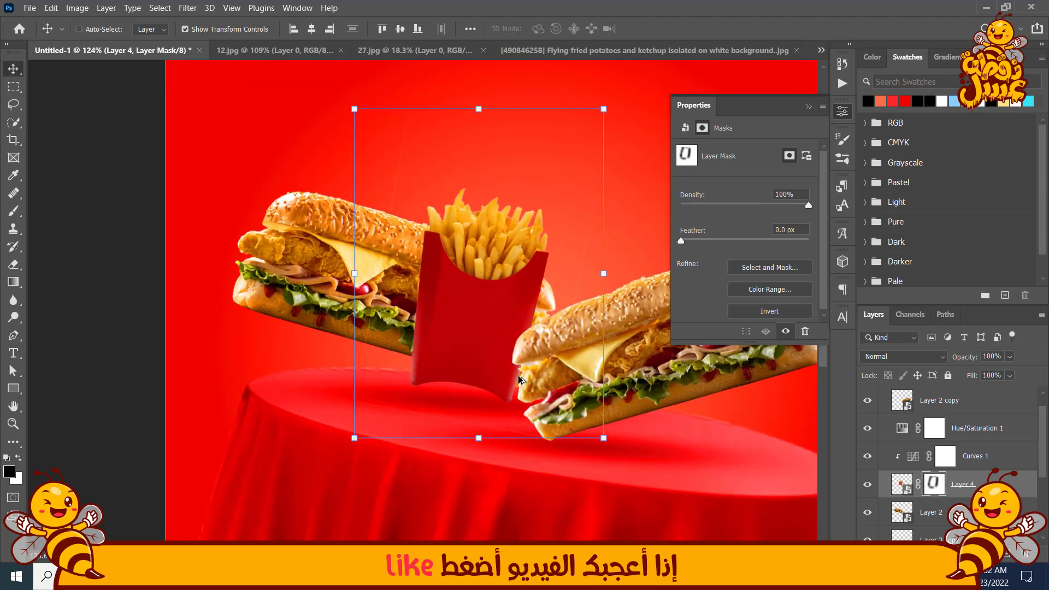
left_click_drag(486, 373, 475, 387)
Duplicate the table shadow layer, scale the copy to about 62% and place it beneath the fries box
left_click(944, 536)
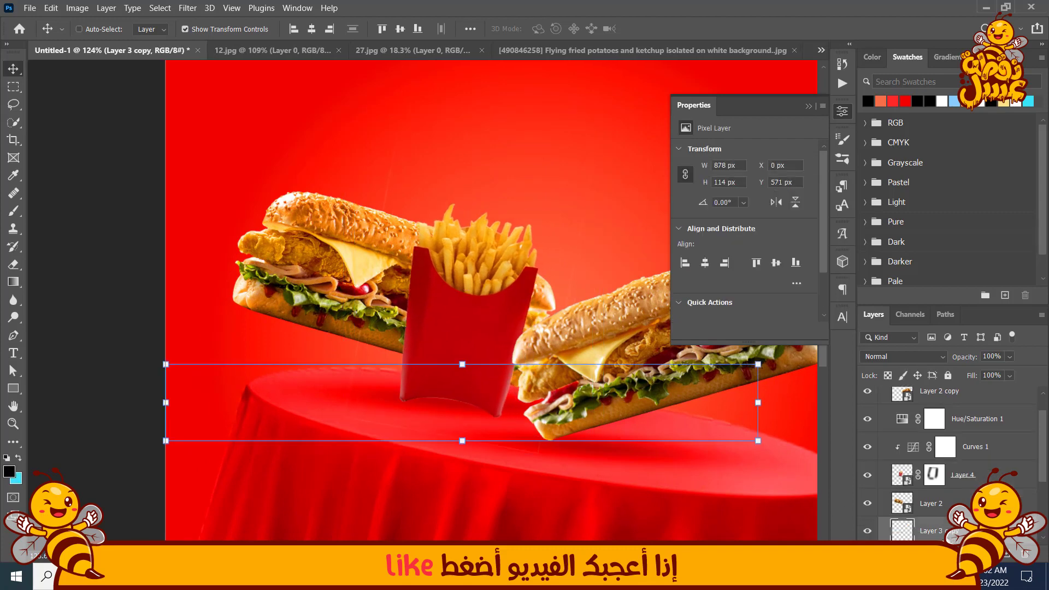
left_click_drag(398, 390, 346, 414)
left_click_drag(706, 464, 534, 441)
left_click_drag(323, 414, 432, 421)
left_click_drag(629, 438, 582, 435)
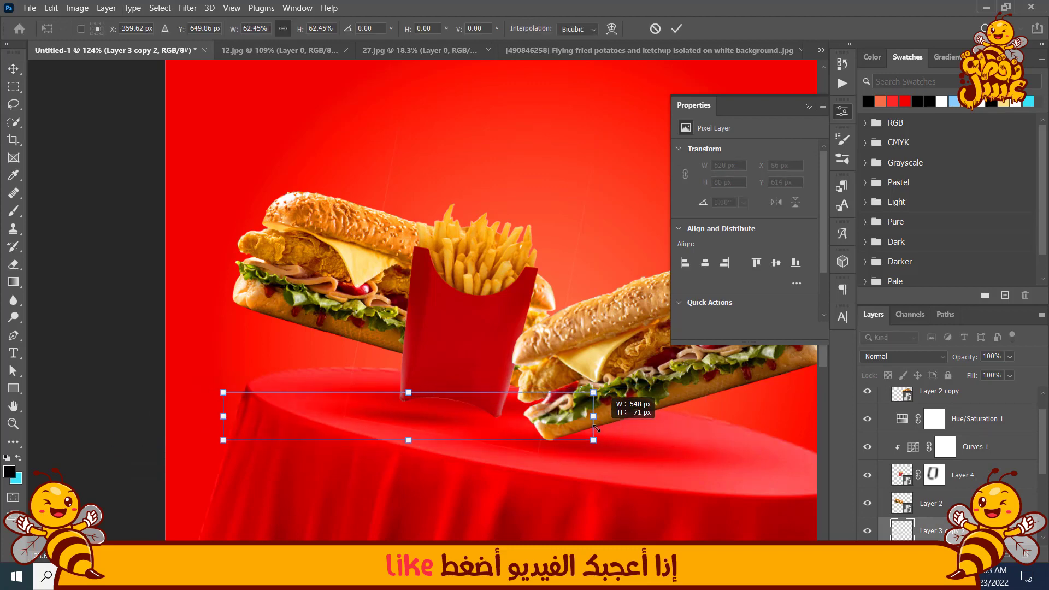
left_click_drag(419, 414, 433, 417)
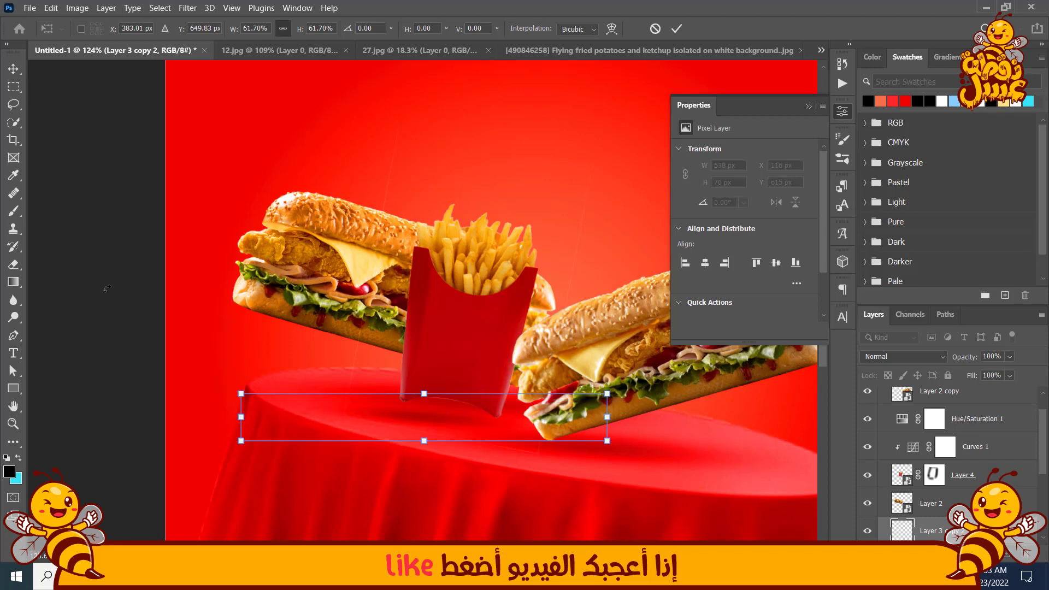
scroll(107, 288, "down", 3)
key("Return")
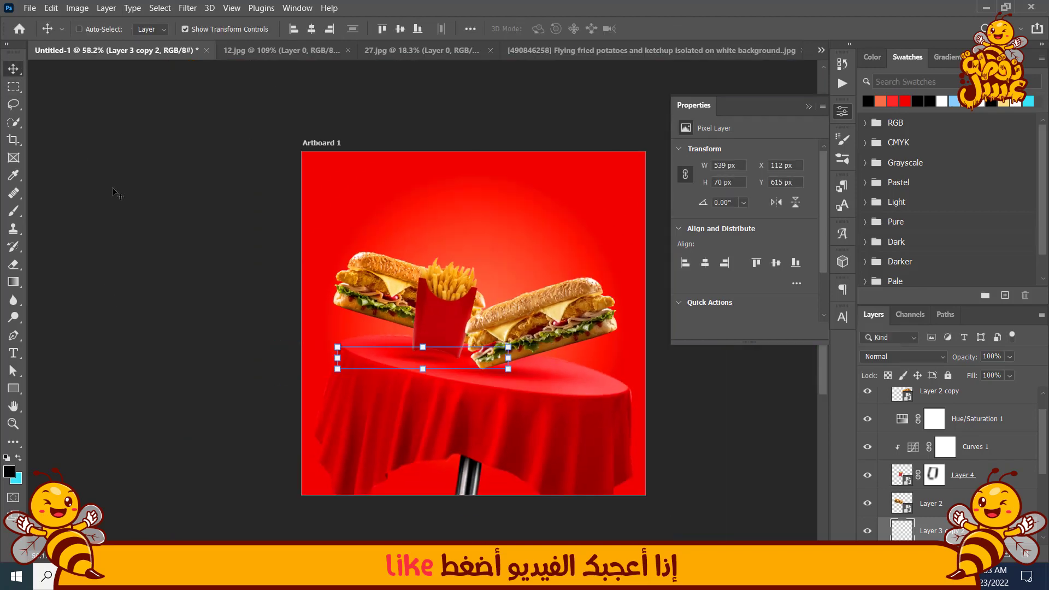
In the flying fries image, add a layer mask and paint out the ketchup and lower pile with a soft 1177 px black brush
left_click(421, 50)
left_click(601, 50)
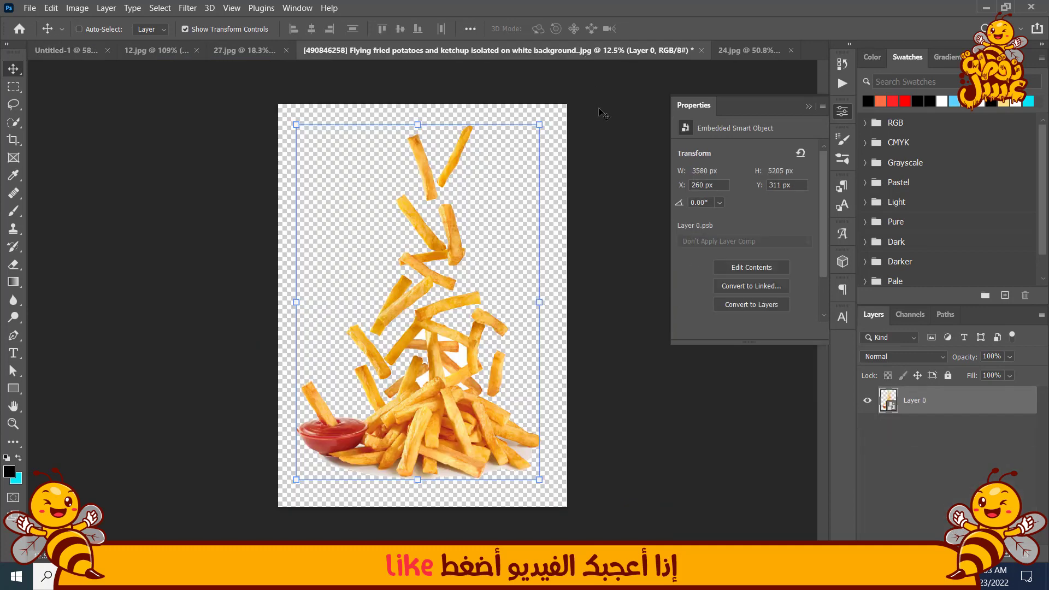
left_click(951, 554)
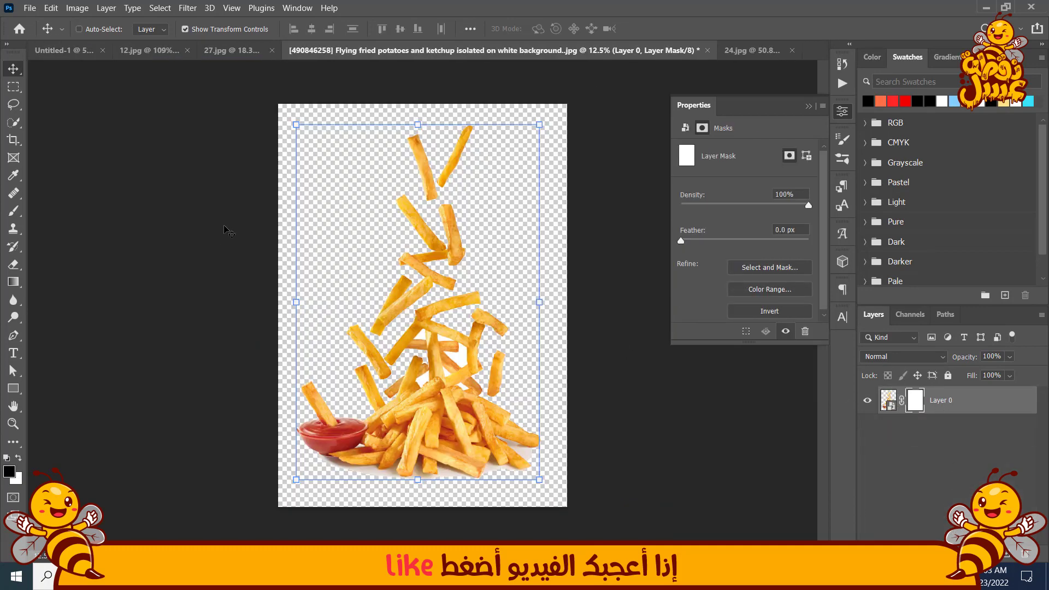
left_click(14, 211)
right_click(379, 304, "alt")
left_click_drag(461, 331, 429, 333)
mouse_move(333, 334)
left_mouse_down()
mouse_move(311, 446)
mouse_move(333, 437)
mouse_move(319, 428)
mouse_move(276, 462)
mouse_move(323, 485)
mouse_move(472, 456)
mouse_move(534, 370)
left_mouse_up()
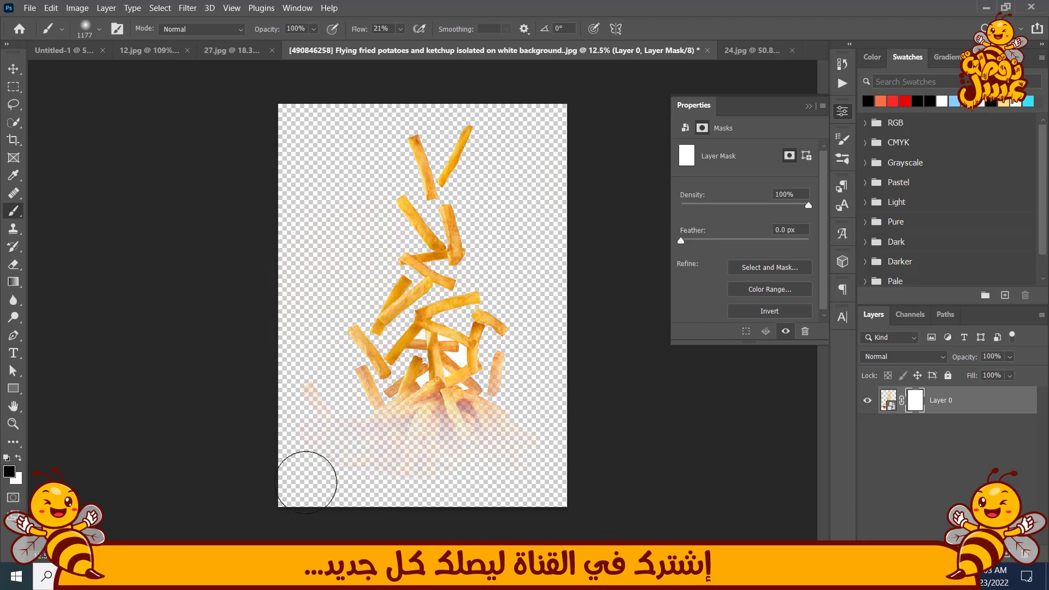
scroll(483, 431, "up", 2)
mouse_move(508, 437)
left_mouse_down()
mouse_move(526, 314)
mouse_move(519, 377)
mouse_move(465, 460)
mouse_move(516, 335)
mouse_move(485, 413)
mouse_move(487, 337)
mouse_move(432, 410)
left_mouse_up()
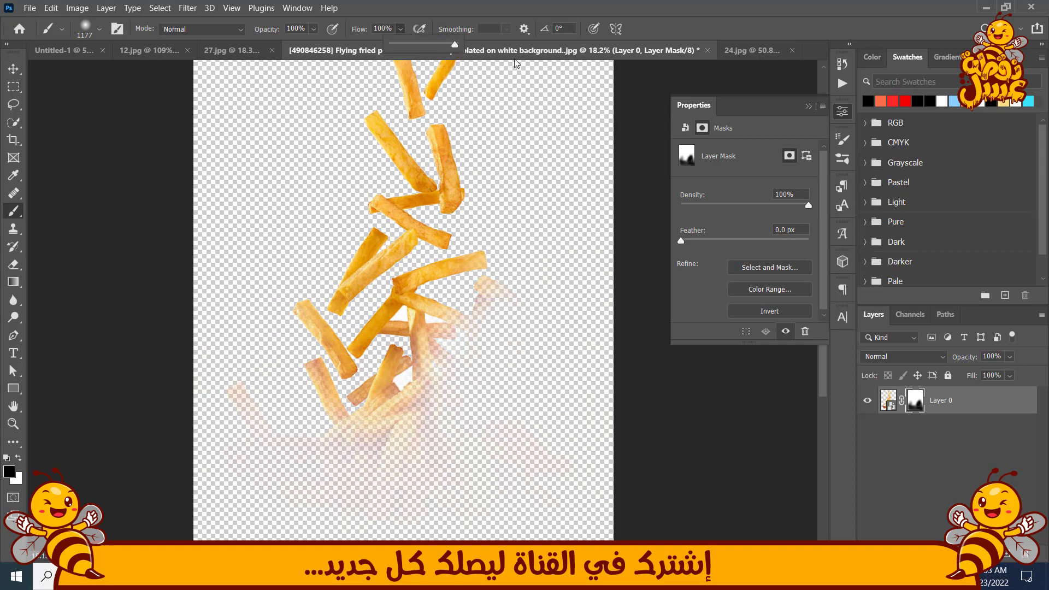
Mask out the remaining faded lower fries with a hard-edged 587 px black brush, keeping only the upper flying fries
right_click(364, 402)
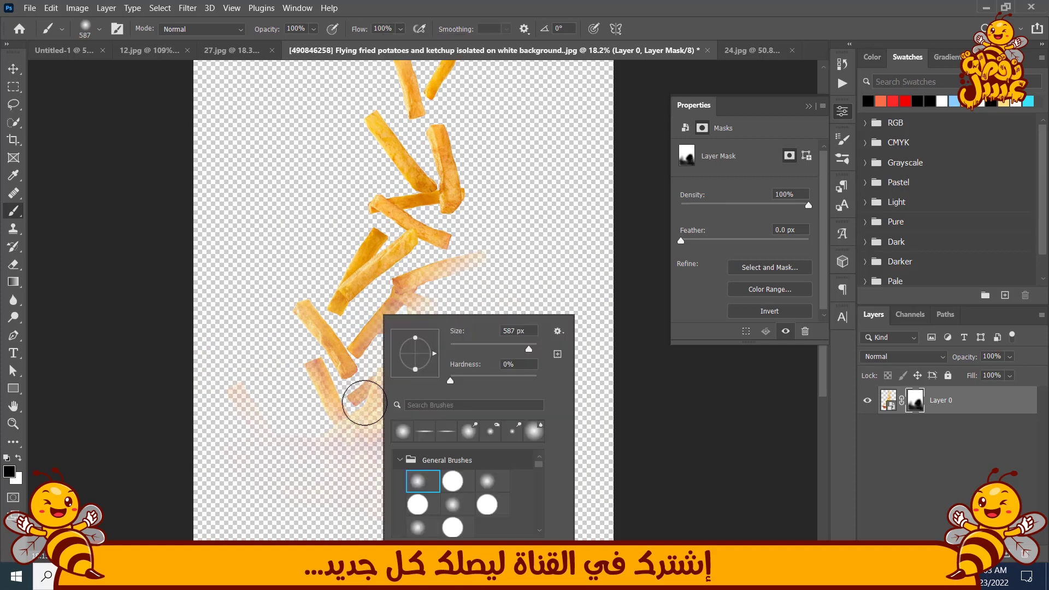
left_click_drag(451, 381, 538, 382)
mouse_move(518, 239)
left_mouse_down()
mouse_move(468, 284)
mouse_move(411, 310)
mouse_move(427, 293)
mouse_move(356, 362)
mouse_move(286, 314)
left_mouse_up()
mouse_move(325, 363)
left_mouse_down()
mouse_move(351, 421)
mouse_move(297, 328)
mouse_move(401, 431)
left_mouse_up()
left_click_drag(223, 445, 183, 450)
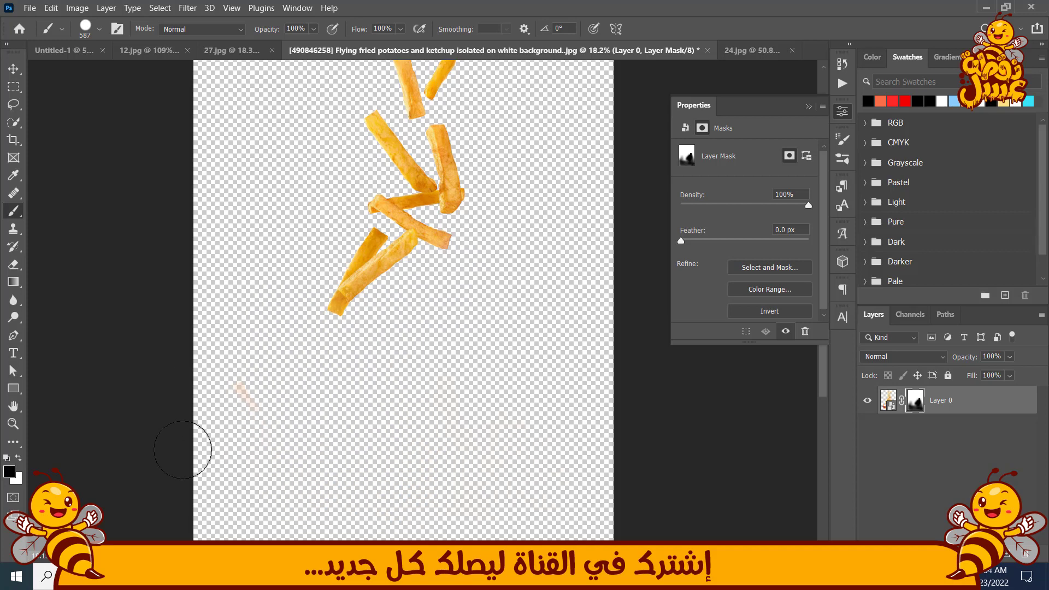
scroll(277, 353, "down", 2)
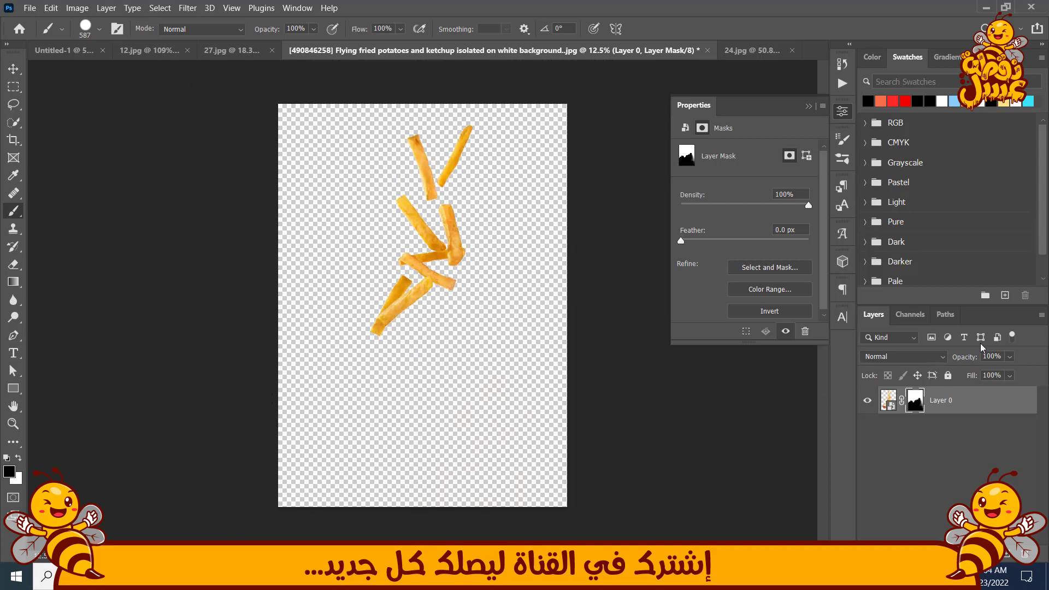
Convert the masked flying fries to a smart object and bring it into the Untitled-1 poster
right_click(946, 407)
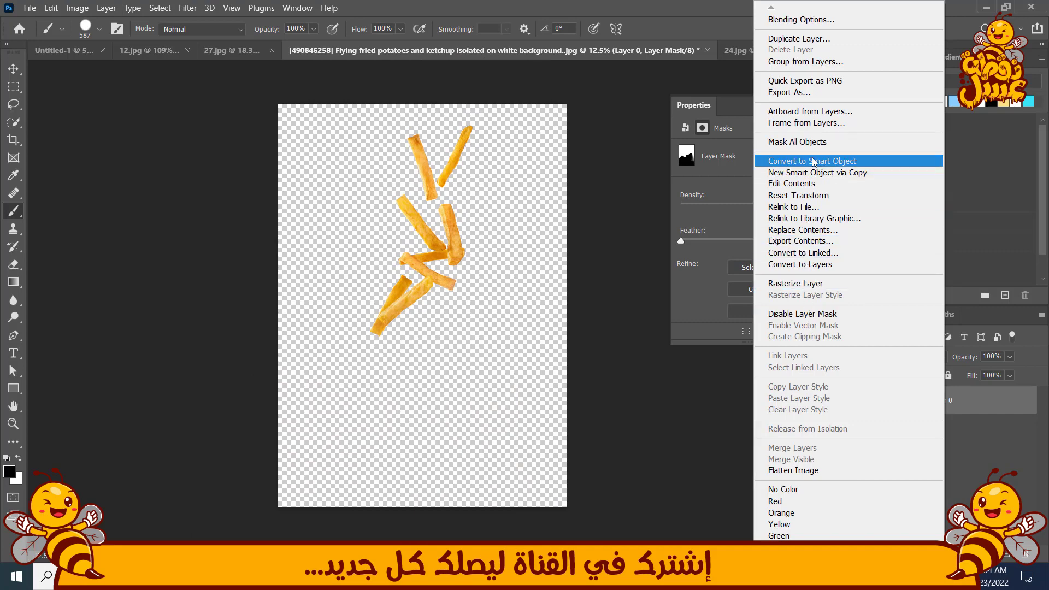
left_click(793, 162)
key("v")
mouse_move(444, 275)
left_mouse_down()
mouse_move(418, 263)
mouse_move(406, 283)
mouse_move(220, 87)
left_mouse_up()
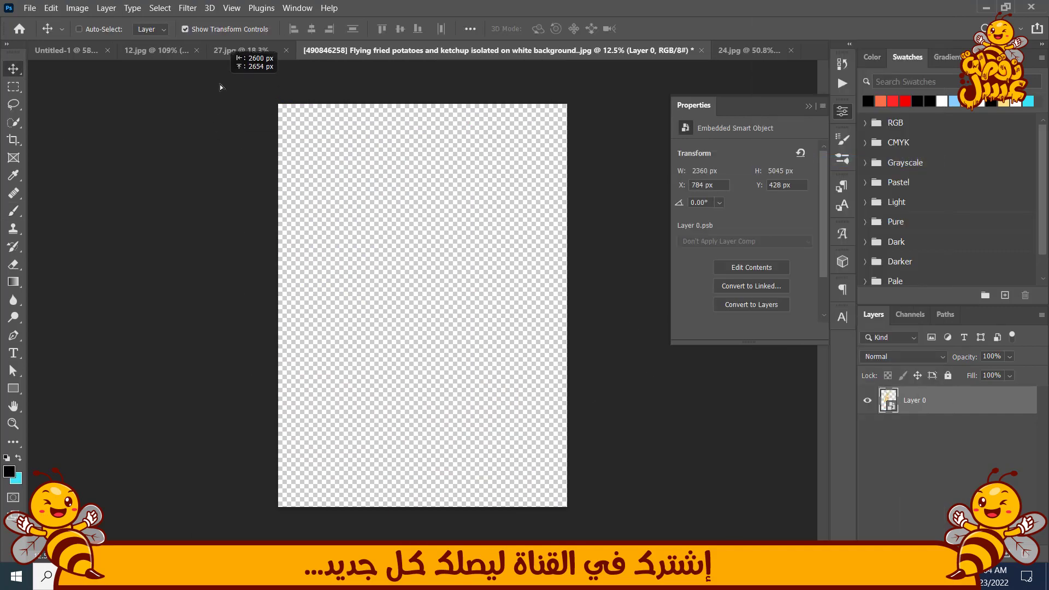
left_click_drag(88, 57, 558, 371)
scroll(574, 371, "down", 4)
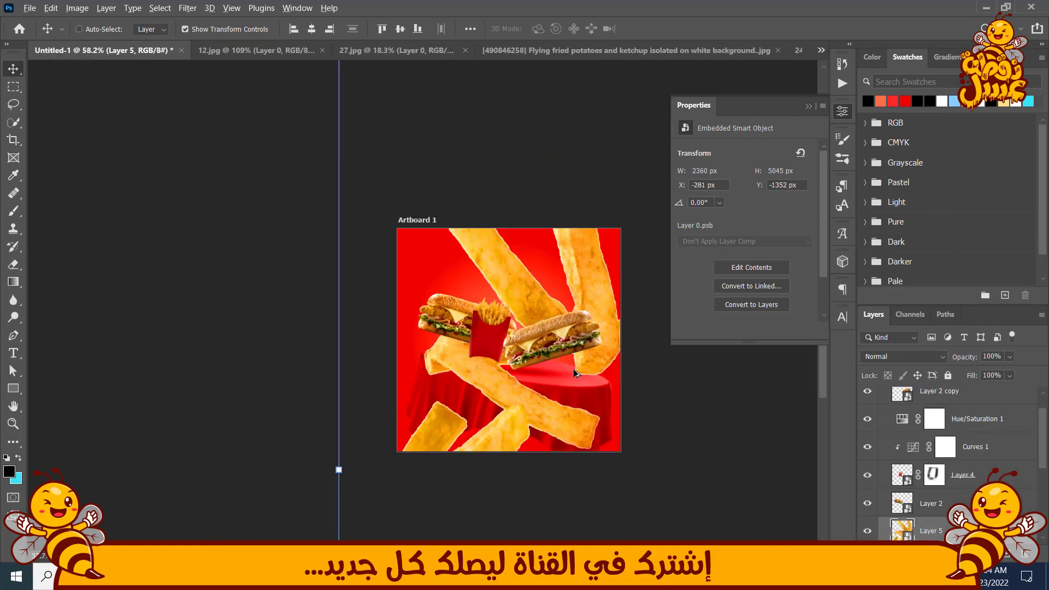
Group the flying fries with the fries box and its Curves above Layer 2, and clip the Hue/Saturation adjustment to the group
scroll(730, 497, "down", 1)
left_click_drag(941, 533, 941, 505)
left_click(969, 475, "shift")
key("ctrl+g")
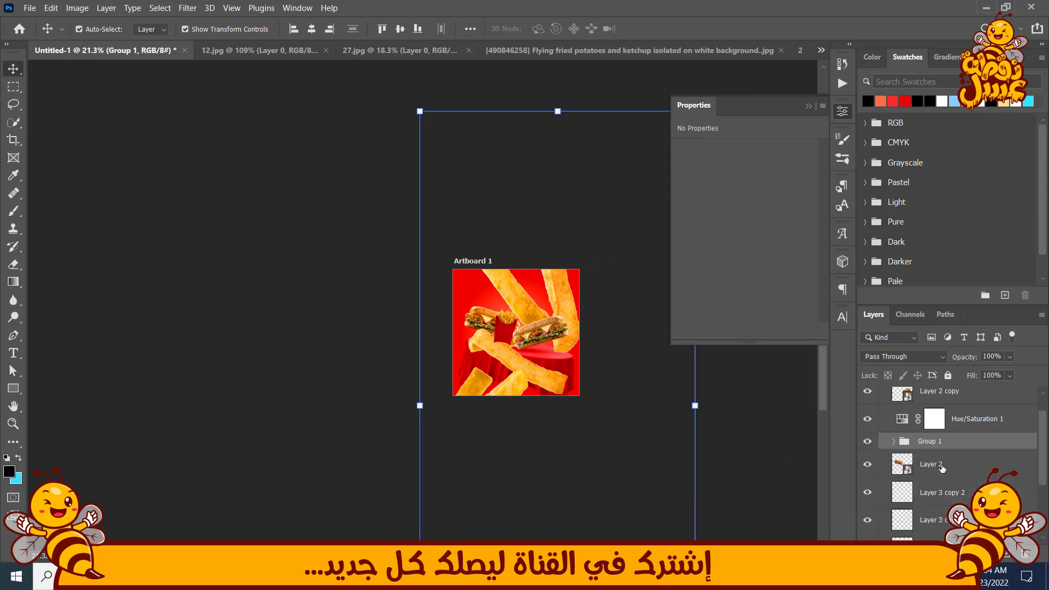
left_click(913, 427, "alt")
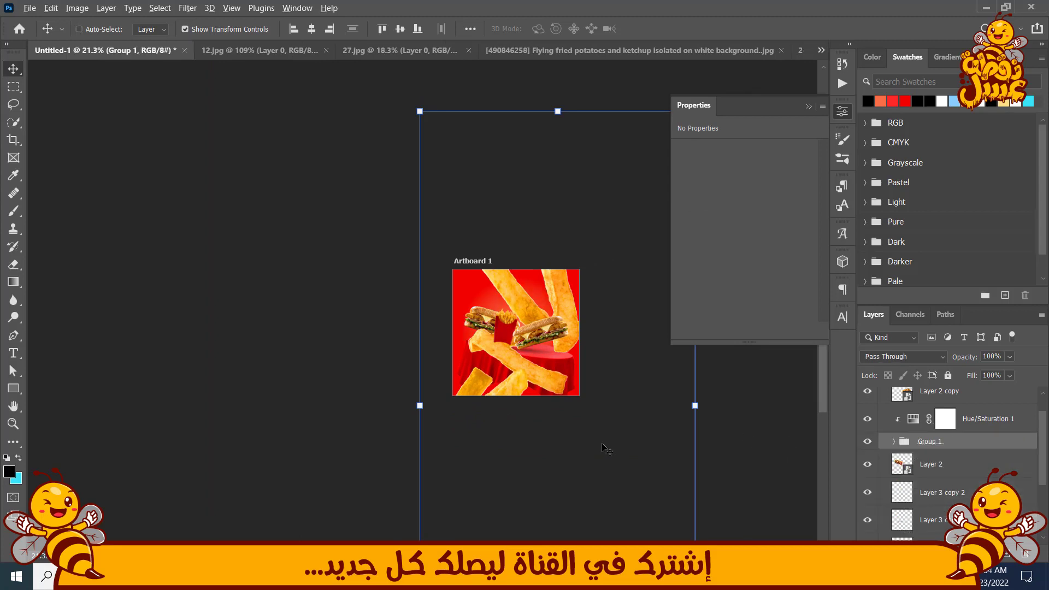
Scale the fries group down to about 38% and move the Curves adjustment out of the group, clipped directly above it
scroll(607, 448, "down", 1)
left_click_drag(423, 129, 612, 446)
left_click_drag(627, 507, 514, 256)
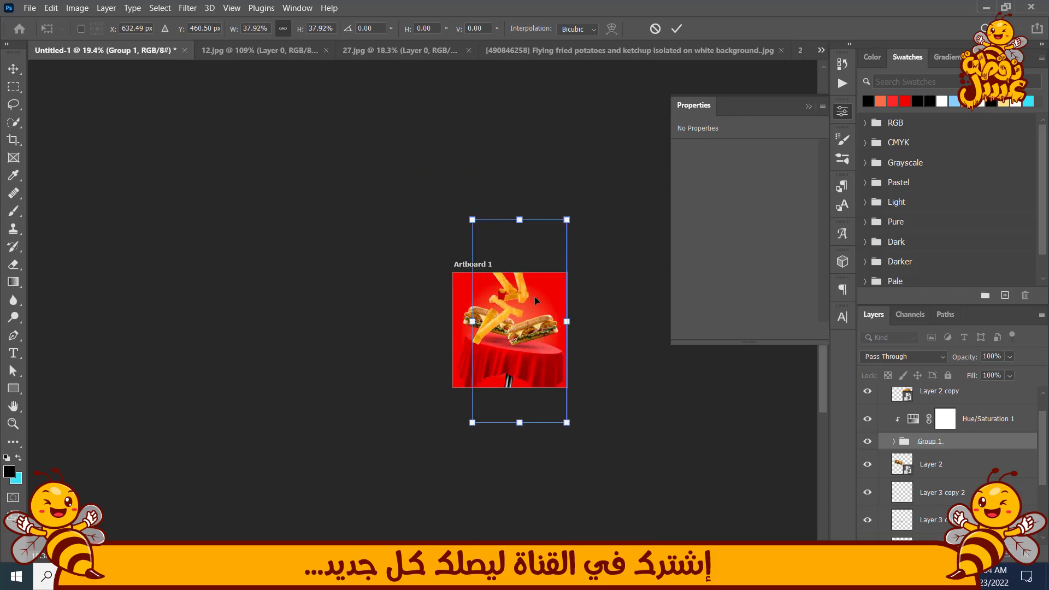
key("Return")
left_click(894, 443)
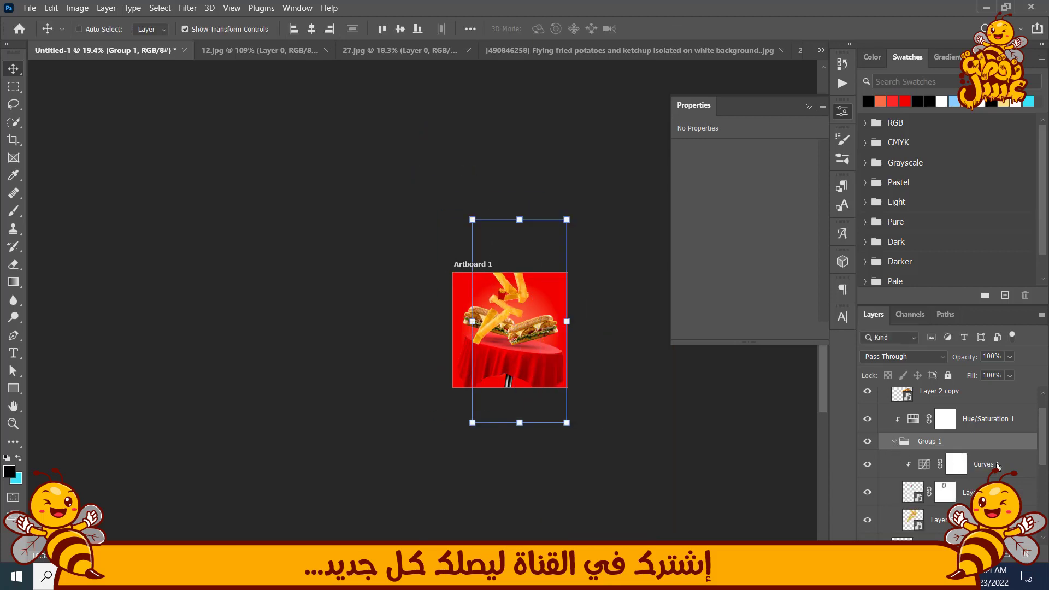
left_click_drag(998, 466, 978, 435)
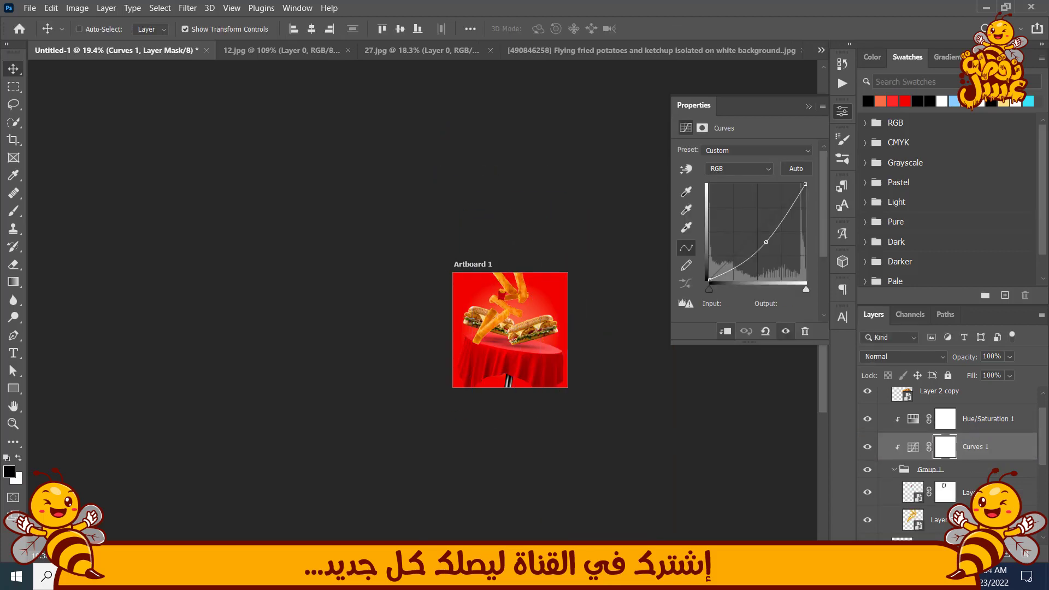
Enlarge the fries box alone to about 227% and set it between the two sandwiches, just above its table shadow
left_click(951, 486)
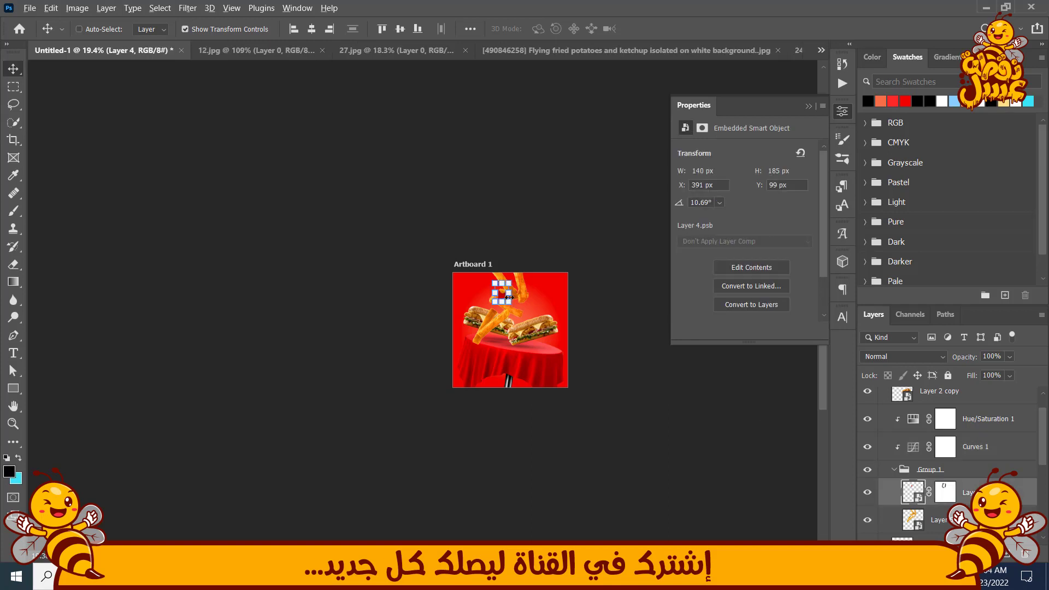
scroll(509, 298, "up", 5)
left_click_drag(515, 298, 623, 421)
left_click_drag(521, 375, 464, 417)
left_click_drag(399, 267, 448, 331)
left_click_drag(503, 436, 479, 418)
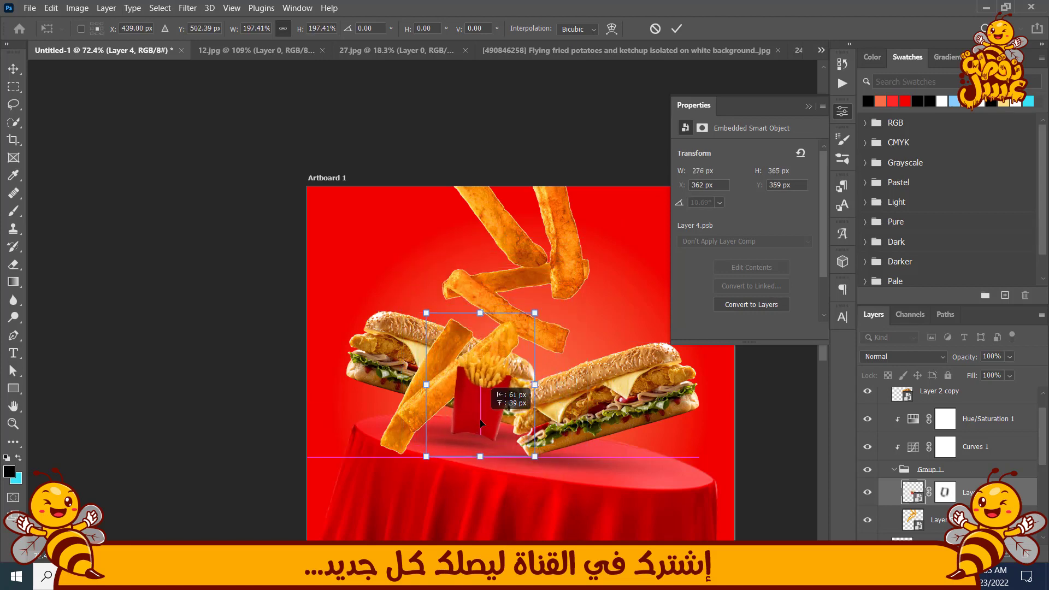
left_click_drag(535, 311, 549, 293)
scroll(485, 411, "up", 5)
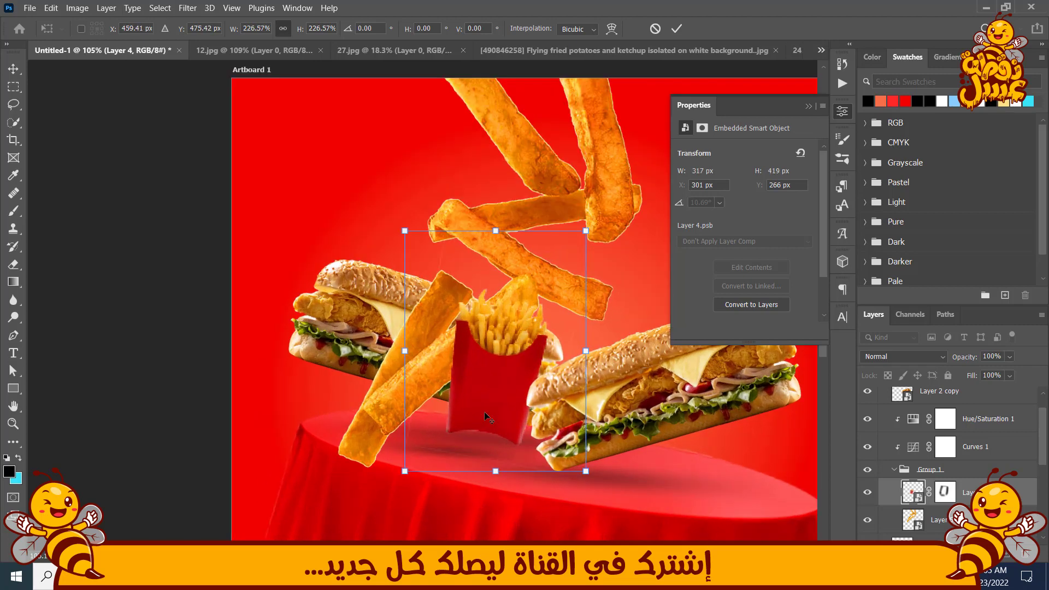
key("Return")
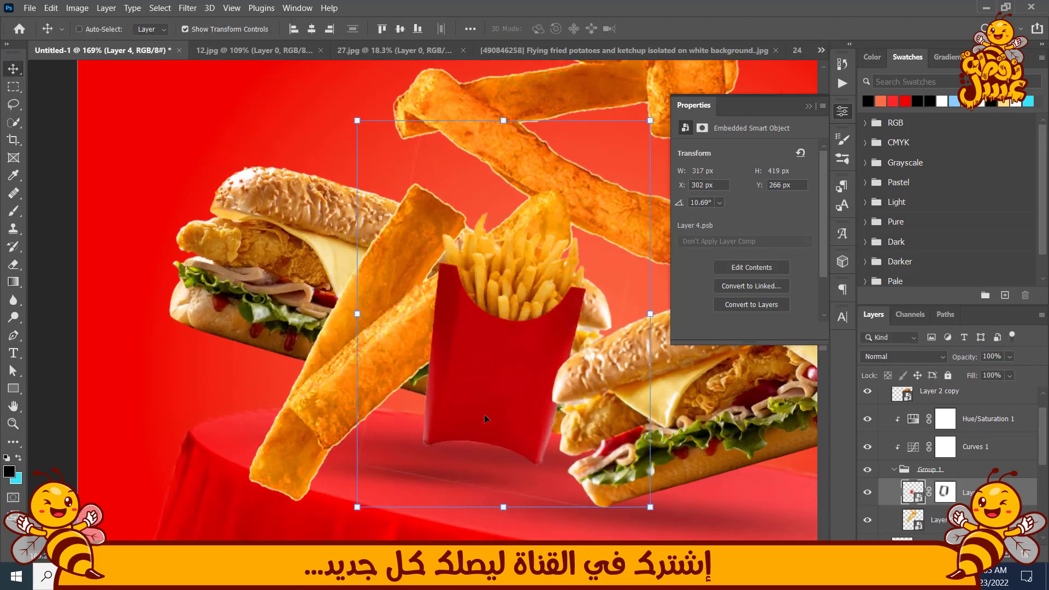
left_click_drag(484, 414, 487, 418)
scroll(487, 419, "down", 2)
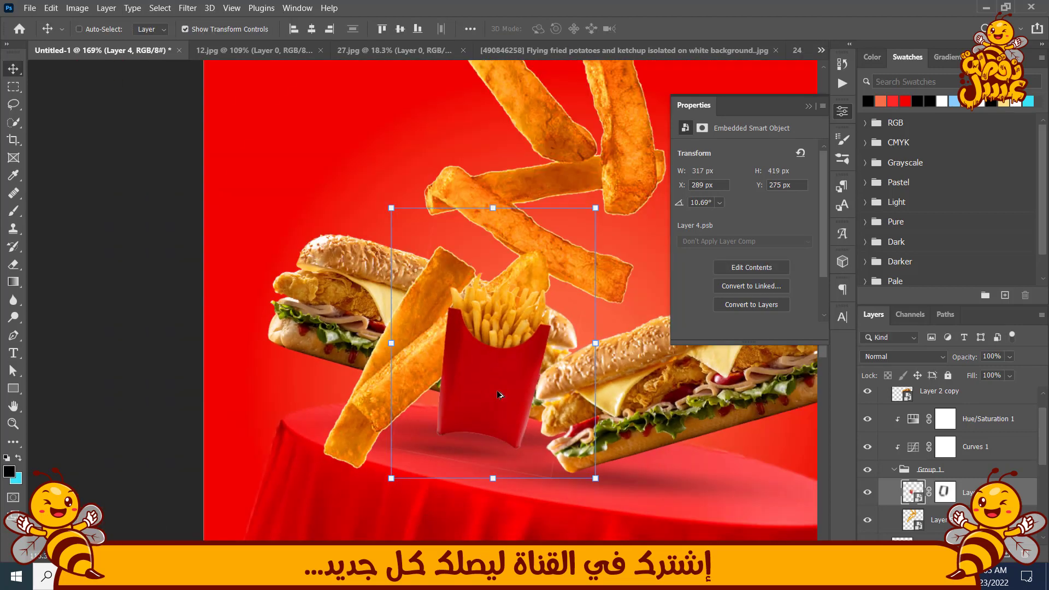
Shrink the flying fries to about 239 × 511 px and position them rising out of the fries box
left_click(961, 474)
left_click(946, 516)
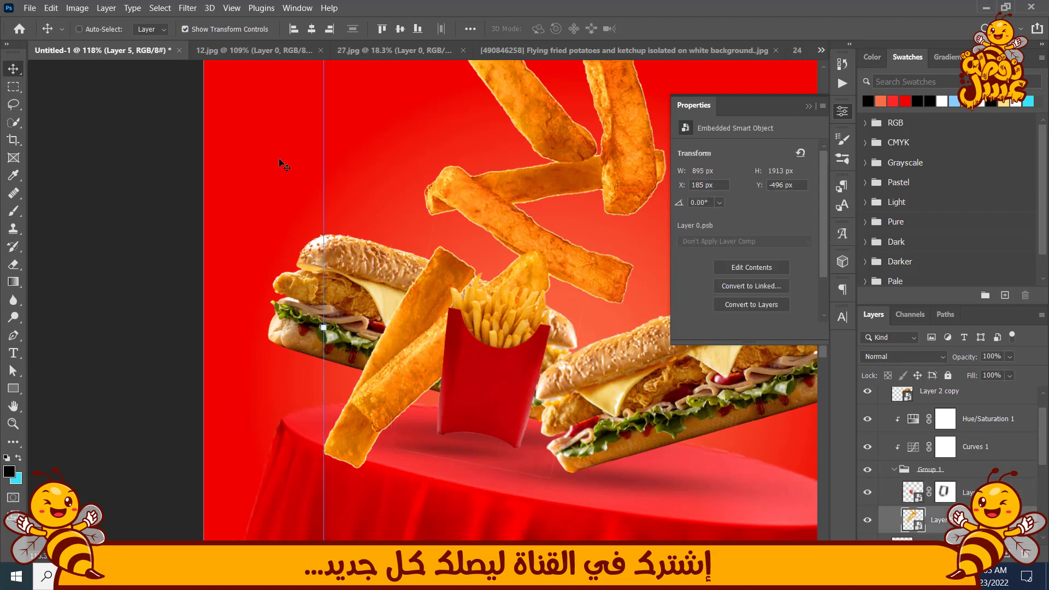
scroll(279, 161, "down", 4)
left_click_drag(589, 241, 182, 306)
left_click_drag(121, 278, 375, 205)
key("Return")
scroll(374, 205, "up", 5)
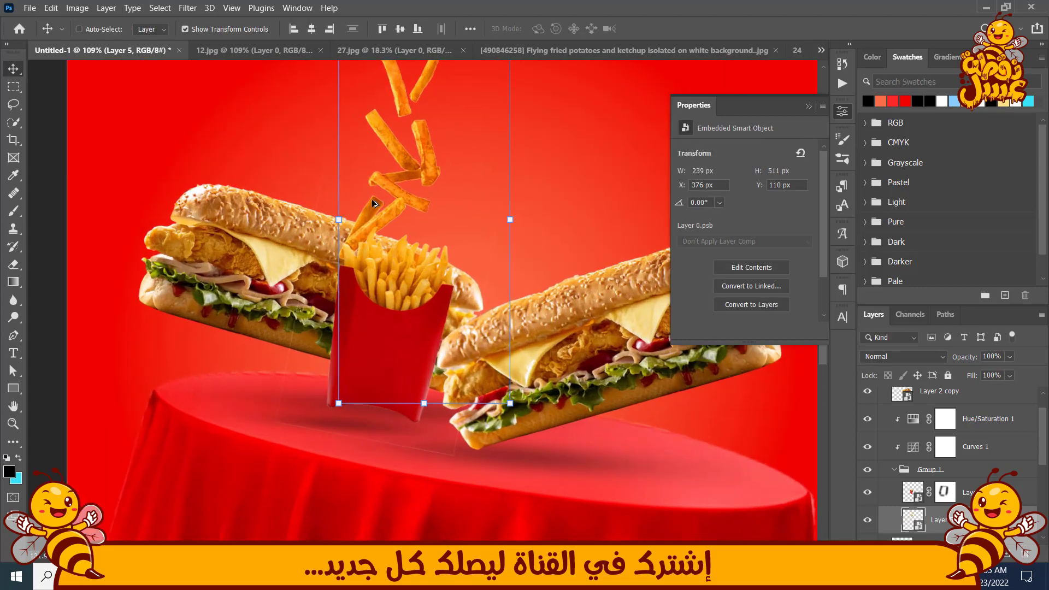
Adjust the midtones in the Curves above the fries group and set the Hue/Saturation saturation to +34
left_click(916, 452)
mouse_move(762, 227)
left_mouse_down()
mouse_move(761, 215)
mouse_move(763, 239)
left_mouse_up()
left_click(915, 424)
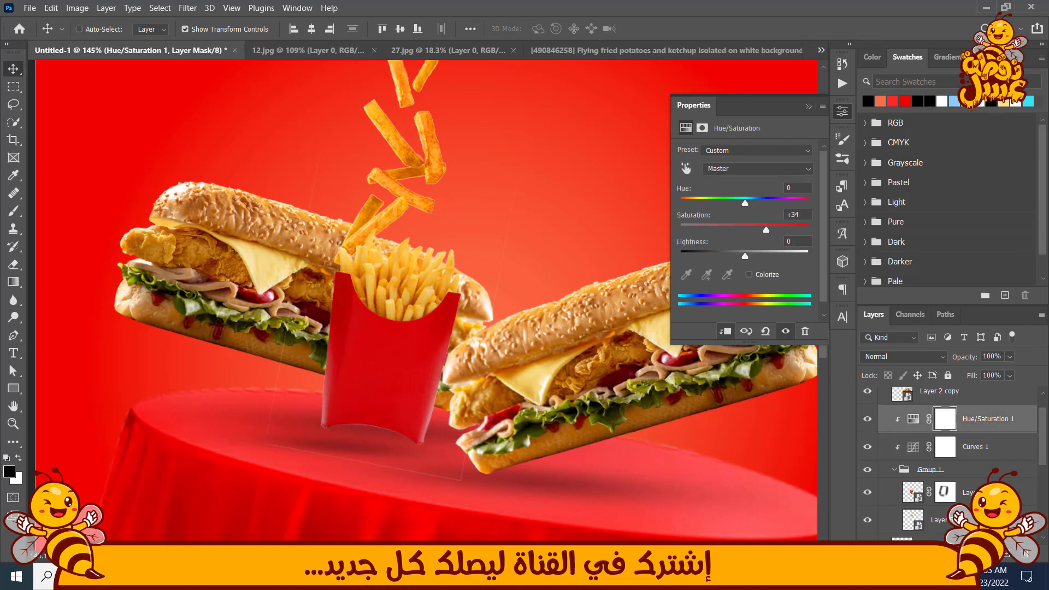
Move the flying fries layer above the fries box, shrink it to about 129 × 277 px and place it over the box
left_click_drag(944, 521, 941, 482)
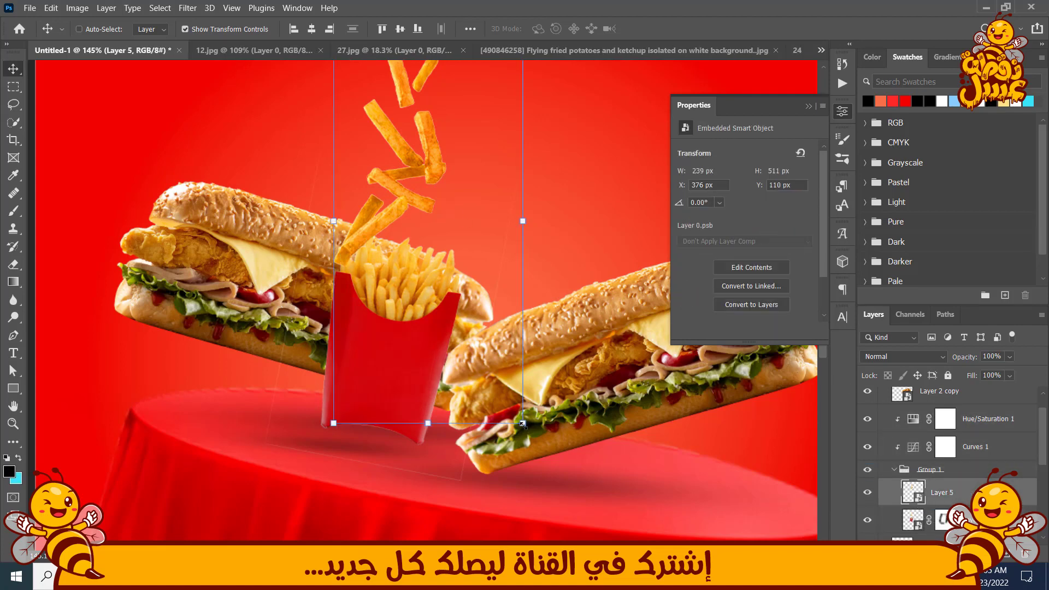
left_click_drag(523, 424, 358, 110)
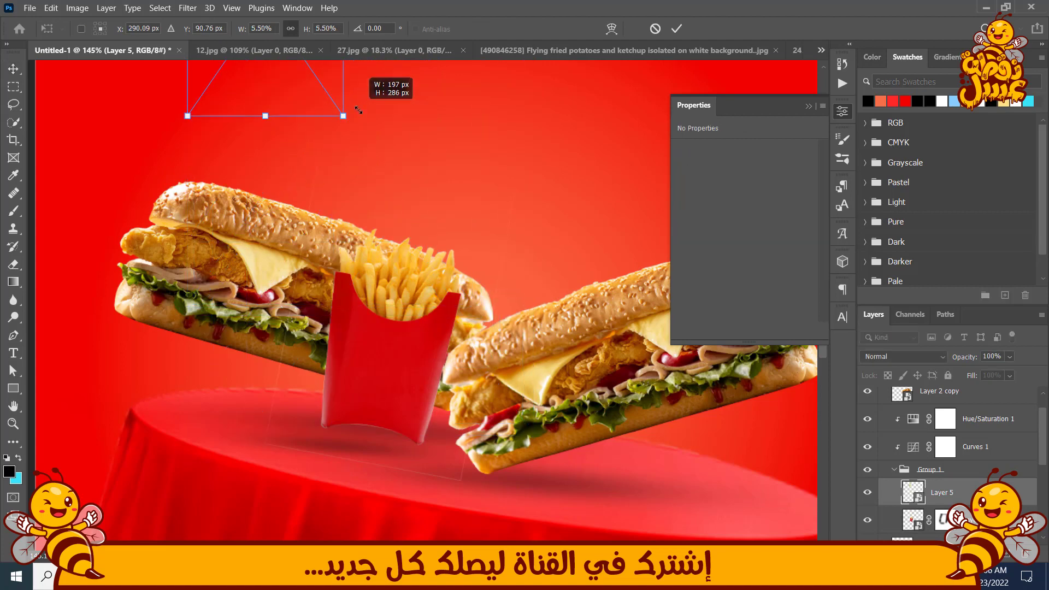
left_click_drag(310, 151, 329, 284)
left_click_drag(277, 128, 481, 358)
key("Return")
Duplicate the small flying fries layer, offset the copy beside the original and flip it horizontally
right_click(481, 358)
left_click(492, 400)
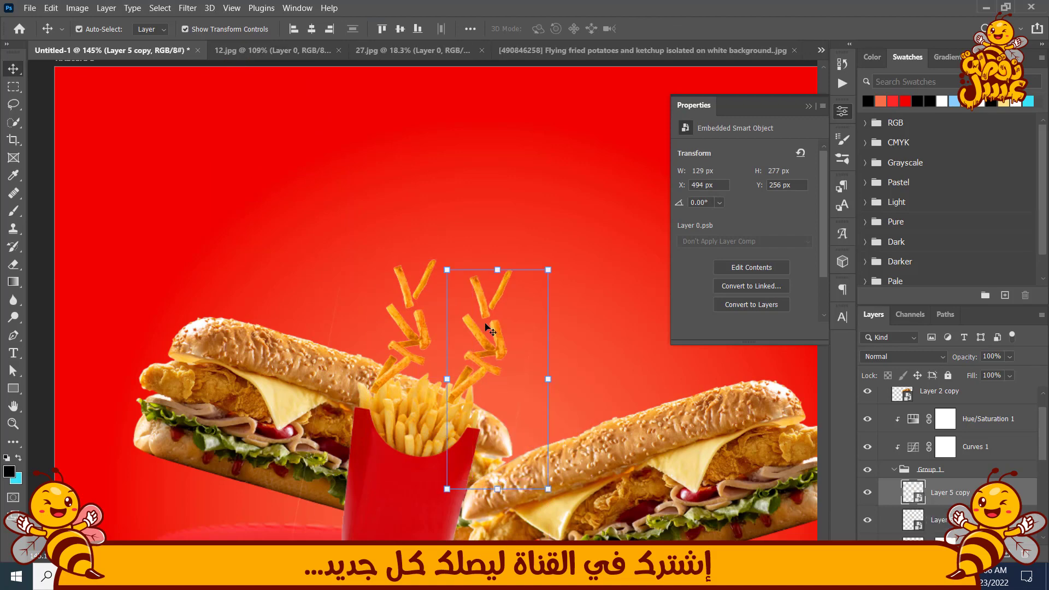
key("ctrl+t")
right_click(483, 343)
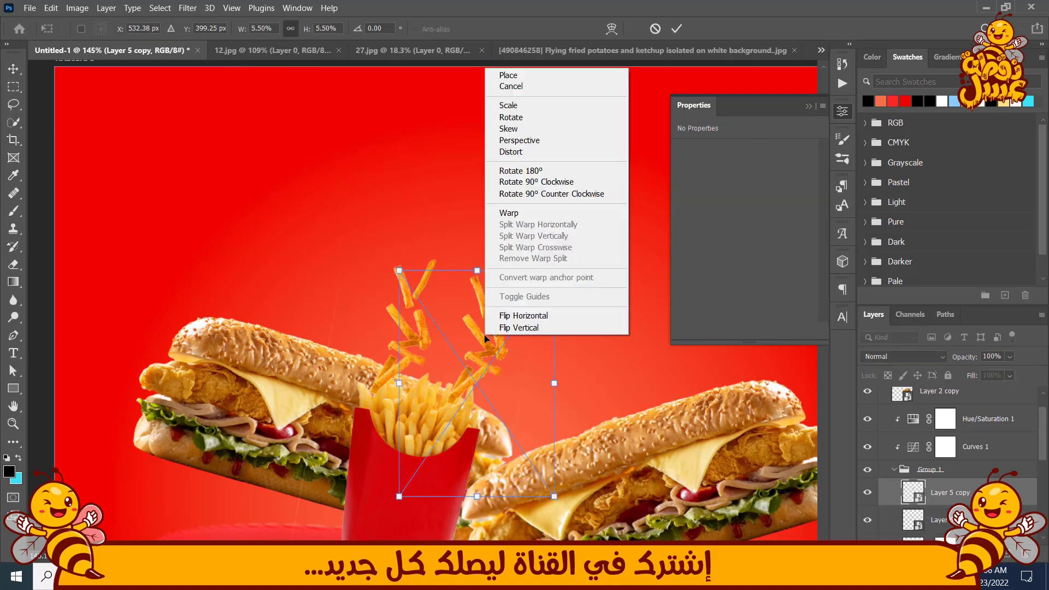
left_click(520, 312)
Scale the flipped fries copy to about 7%, rotate it to about -154.6° and set it beside the original flying fries
left_click_drag(394, 265, 356, 206)
left_click_drag(472, 362, 489, 399)
scroll(481, 393, "down", 3)
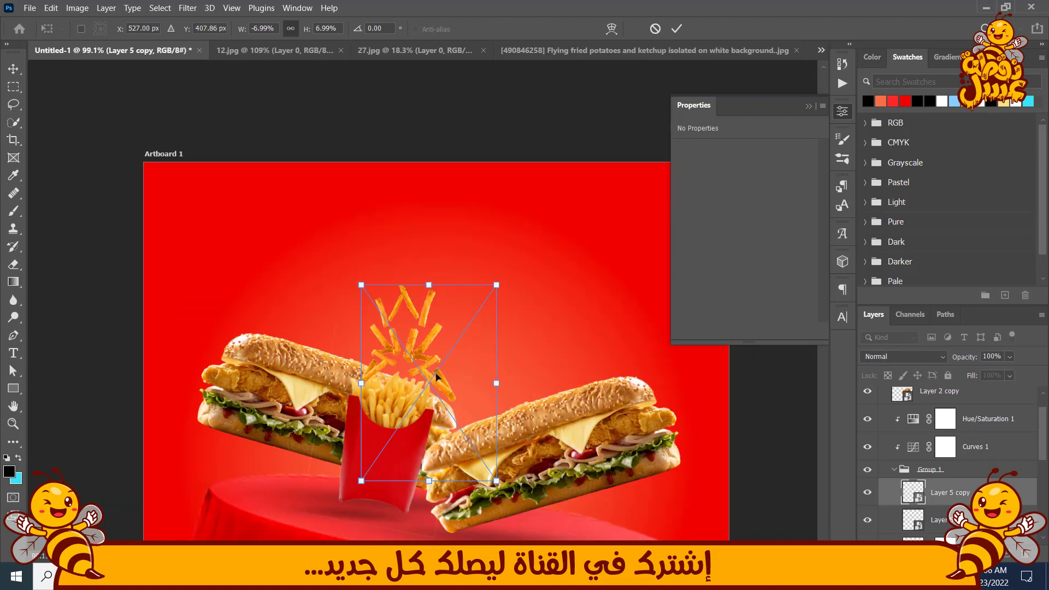
left_click_drag(442, 340, 455, 333)
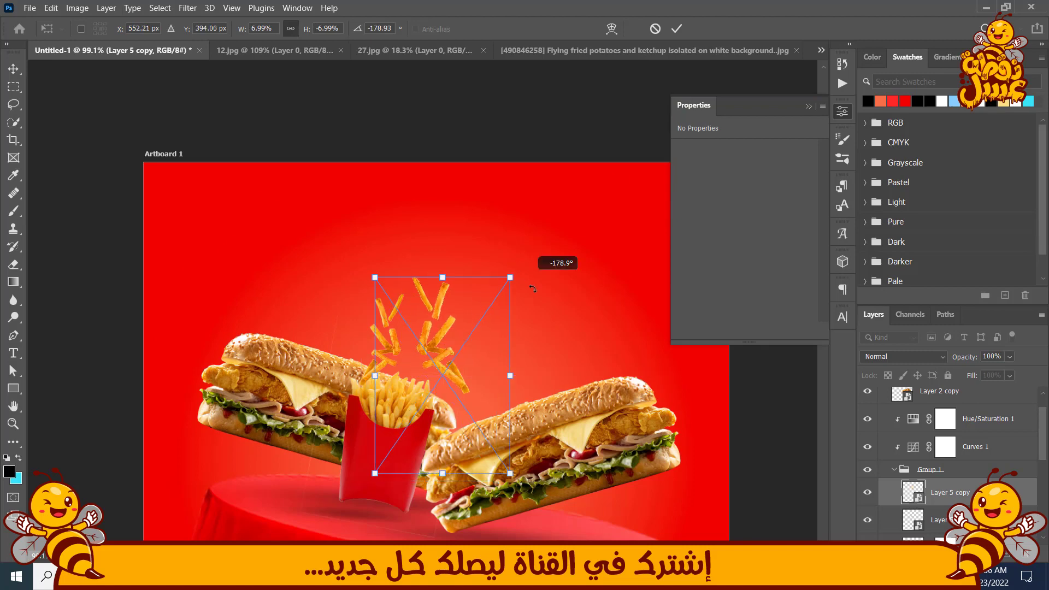
left_click_drag(533, 288, 545, 316)
Duplicate the flipped flying fries, scale the copy to about 8.7%, rotate it to about 177.2° and place it above the far sandwich
left_click_drag(451, 392, 326, 342)
key("Return")
left_click_drag(225, 277, 202, 234)
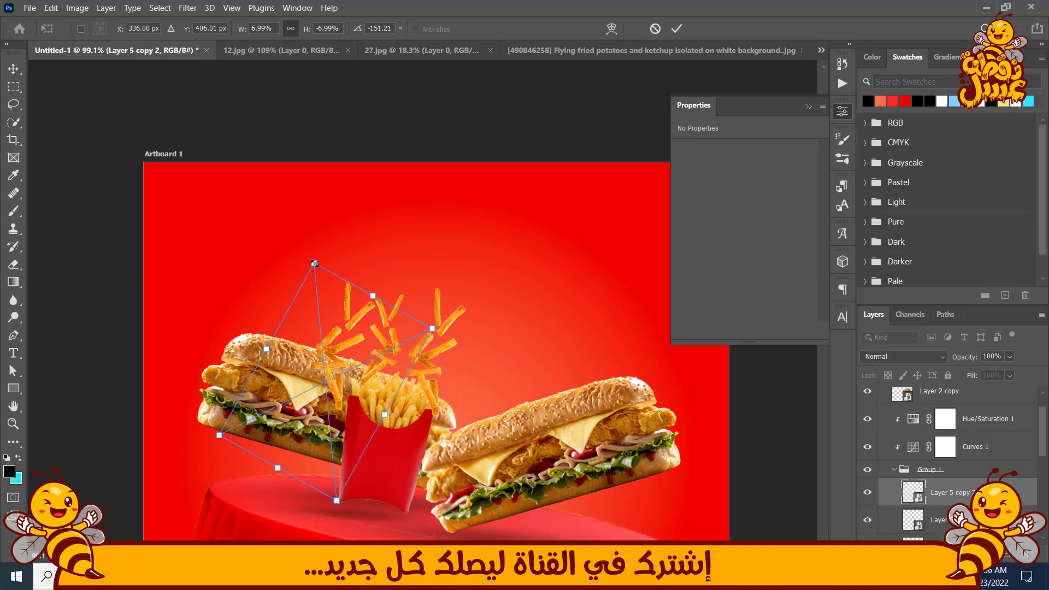
left_click_drag(314, 264, 290, 207)
left_click_drag(475, 277, 403, 227)
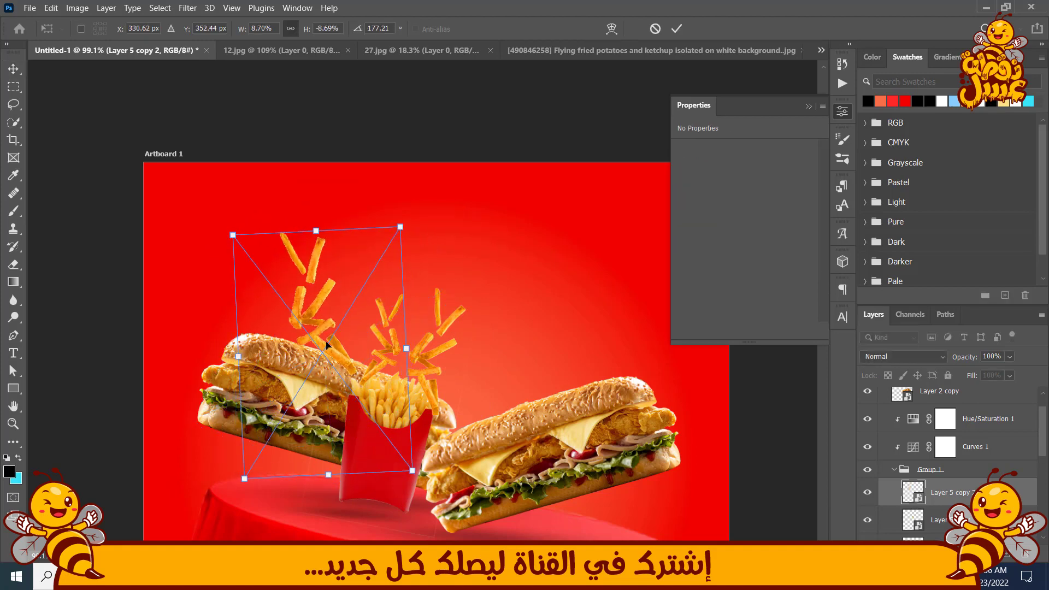
mouse_move(326, 354)
left_mouse_down()
mouse_move(344, 401)
mouse_move(315, 360)
left_mouse_up()
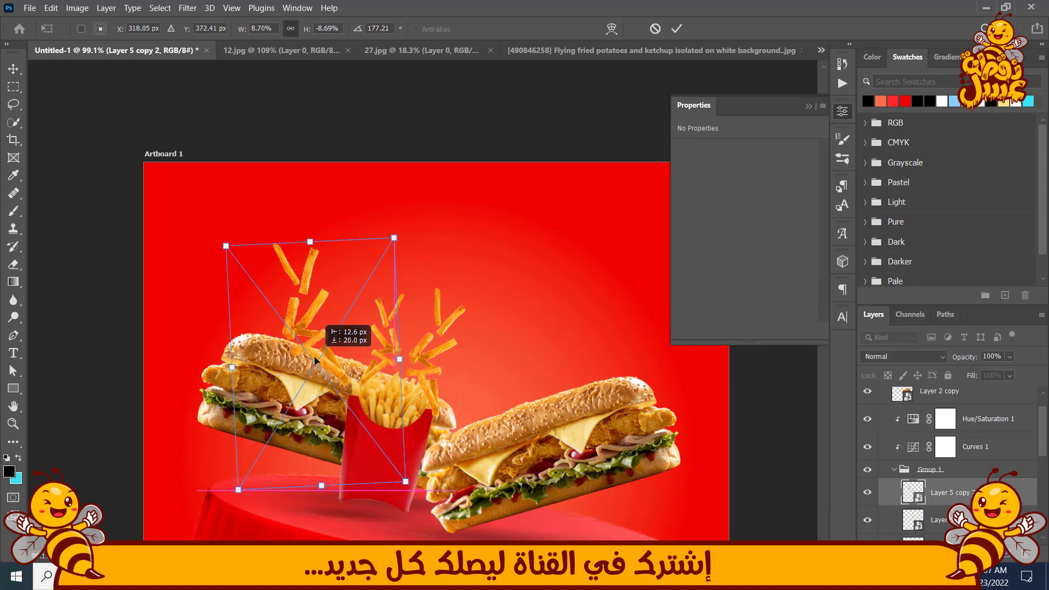
scroll(325, 302, "up", 4)
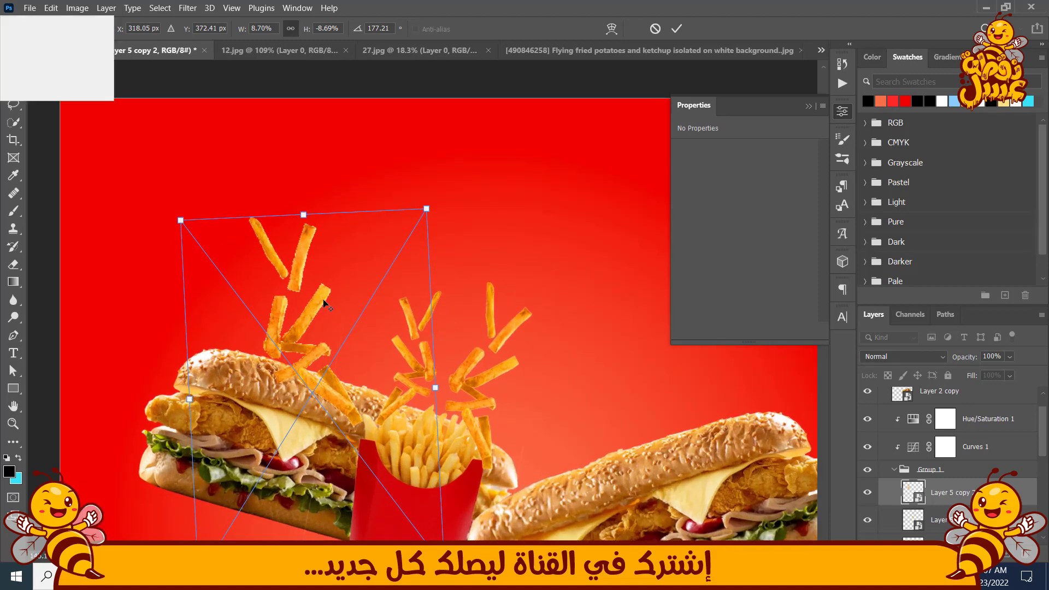
key("Return")
Add an empty layer, then quick-select the two topmost fries of the large fries copy and copy them to their own layer
left_click(1007, 554)
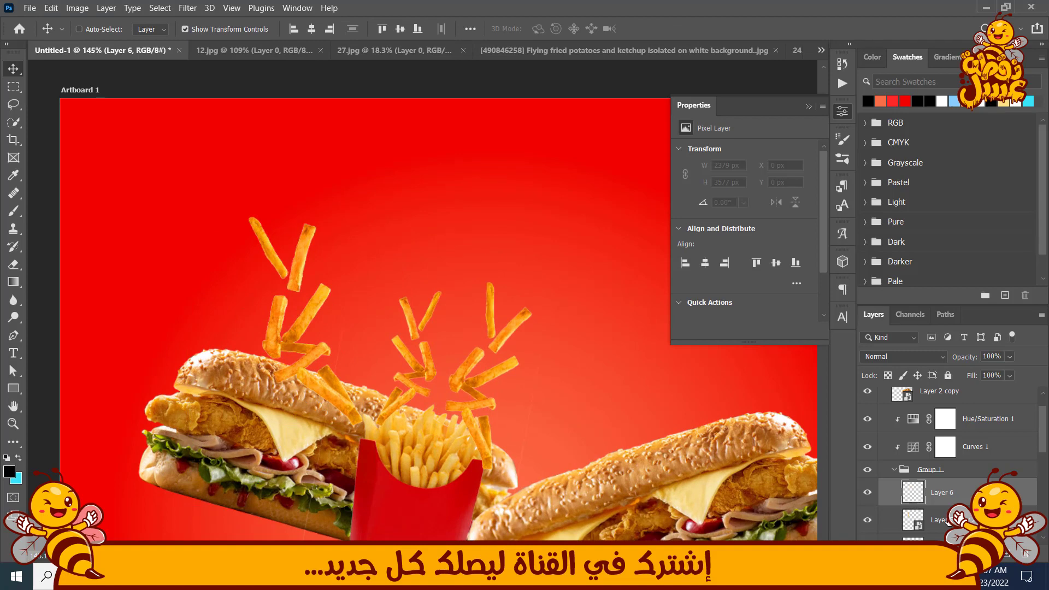
left_click(303, 262, "ctrl")
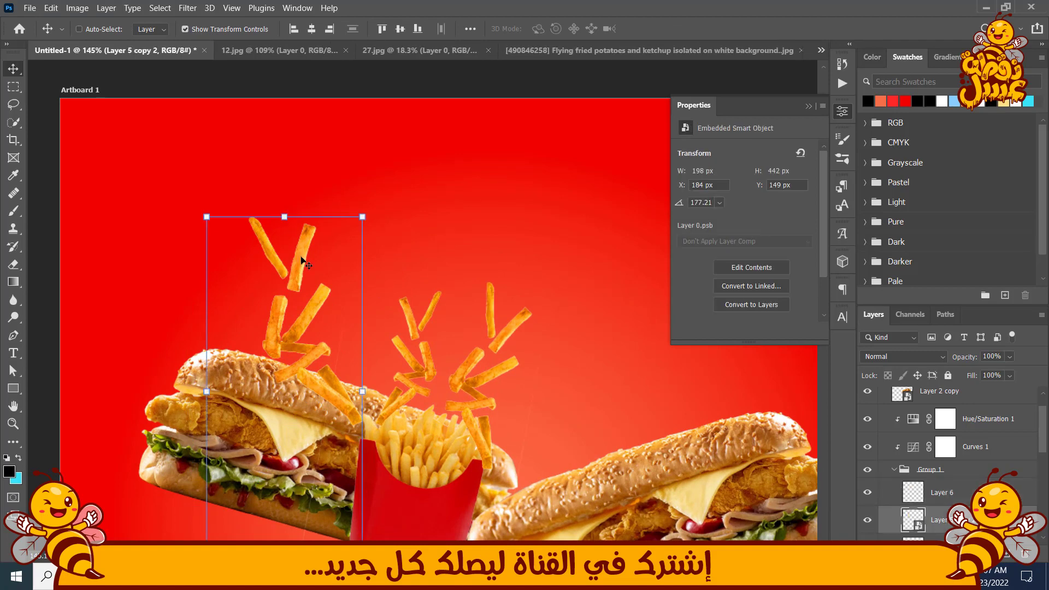
left_click(12, 122)
mouse_move(328, 268)
left_mouse_down()
mouse_move(293, 268)
mouse_move(305, 250)
left_mouse_up()
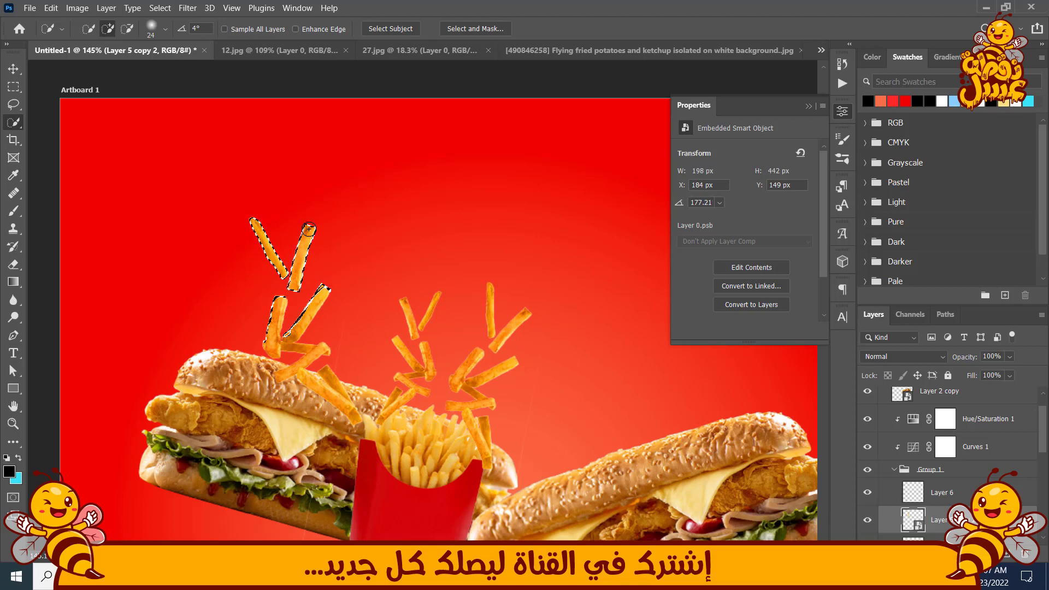
scroll(282, 302, "up", 4)
mouse_move(281, 311)
left_mouse_down()
mouse_move(316, 327)
mouse_move(361, 272)
left_mouse_up()
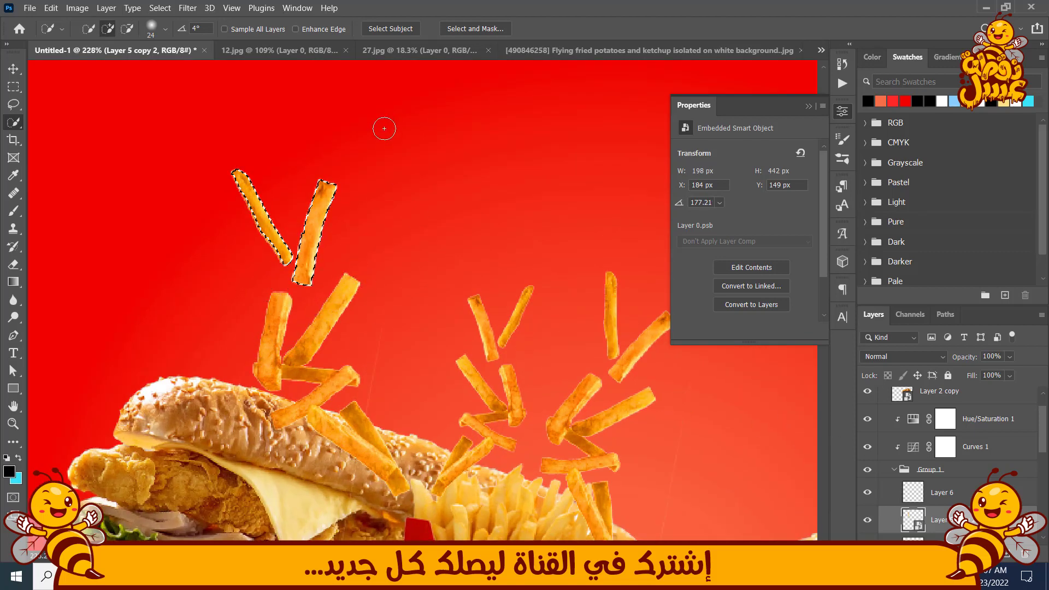
key("ctrl+j")
Scale the extracted fries pair to about 85%, rotate it about 15.4° and place it between the large and small flying fries
left_click(15, 72)
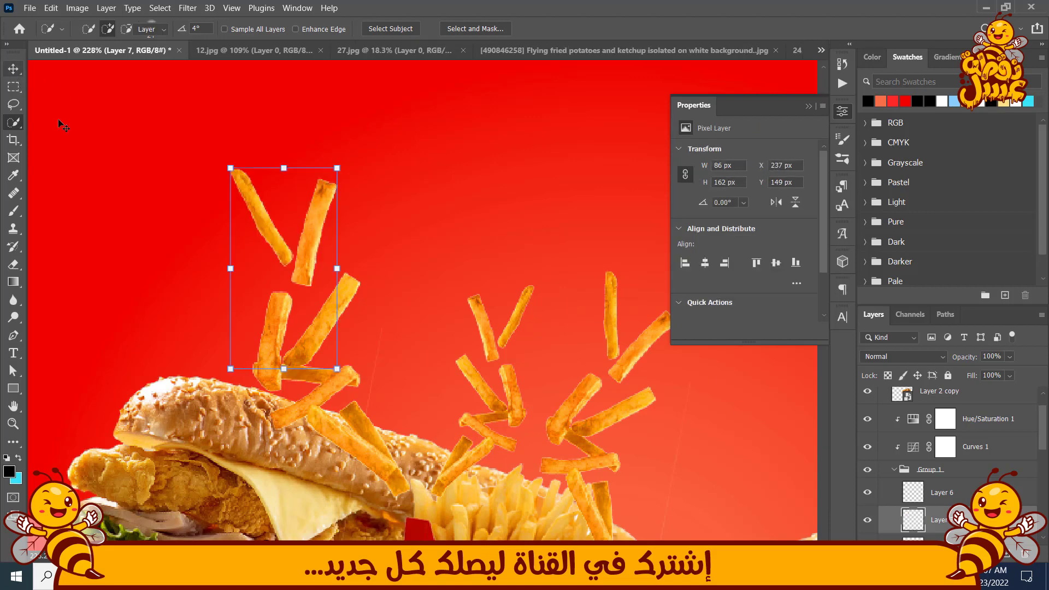
left_click_drag(345, 252, 399, 254)
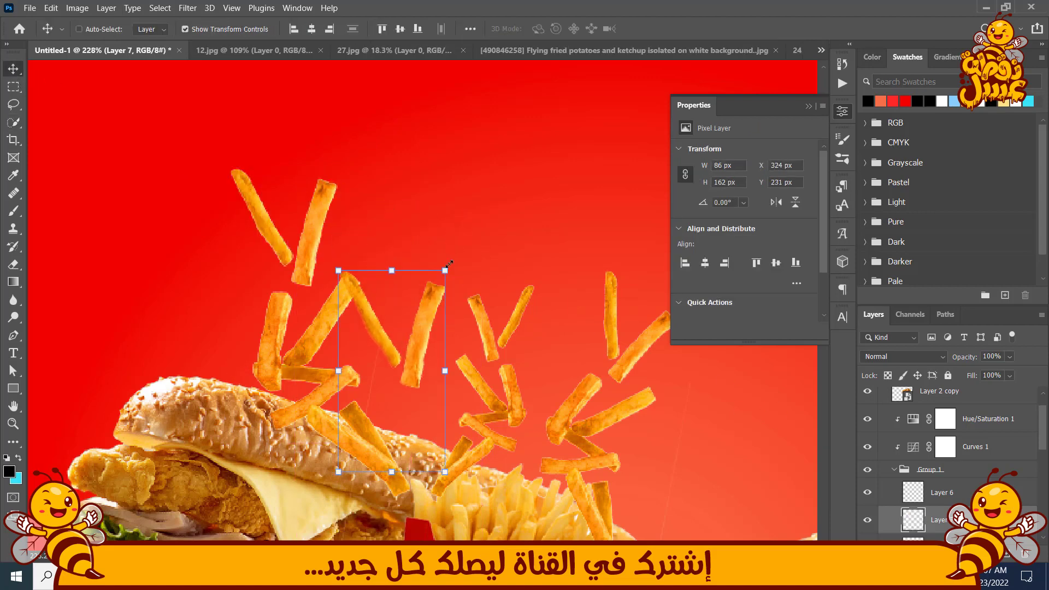
left_click_drag(463, 270, 446, 313)
left_click_drag(405, 378, 551, 274)
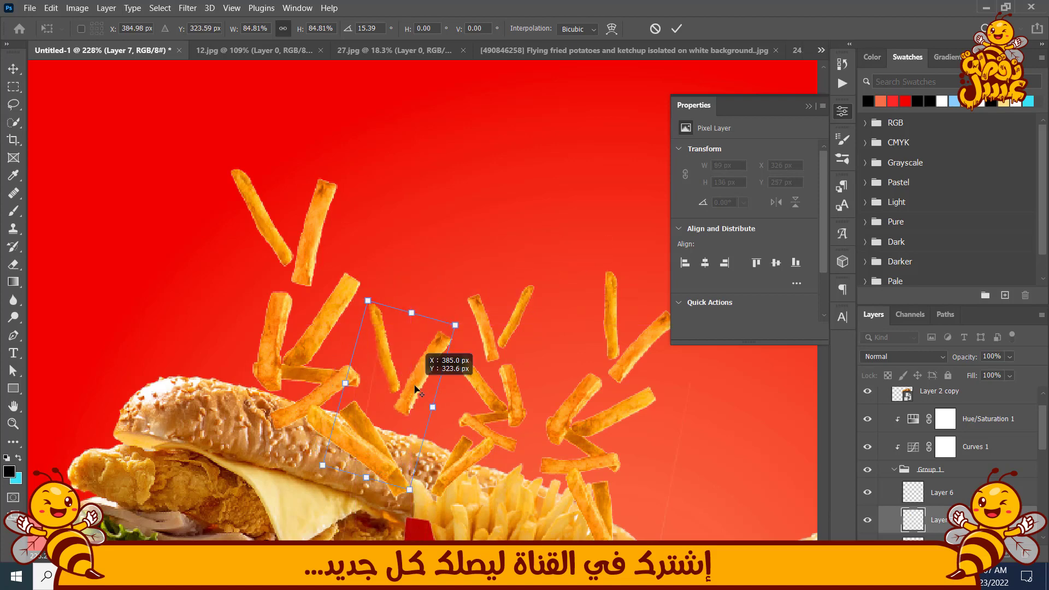
Duplicate the extracted fries pair, rotate the copy to about -133.7° and position it above the other flying fries at about X 515, Y 231 px
left_click_drag(417, 389, 576, 334)
key("Return")
left_click_drag(616, 243, 504, 352)
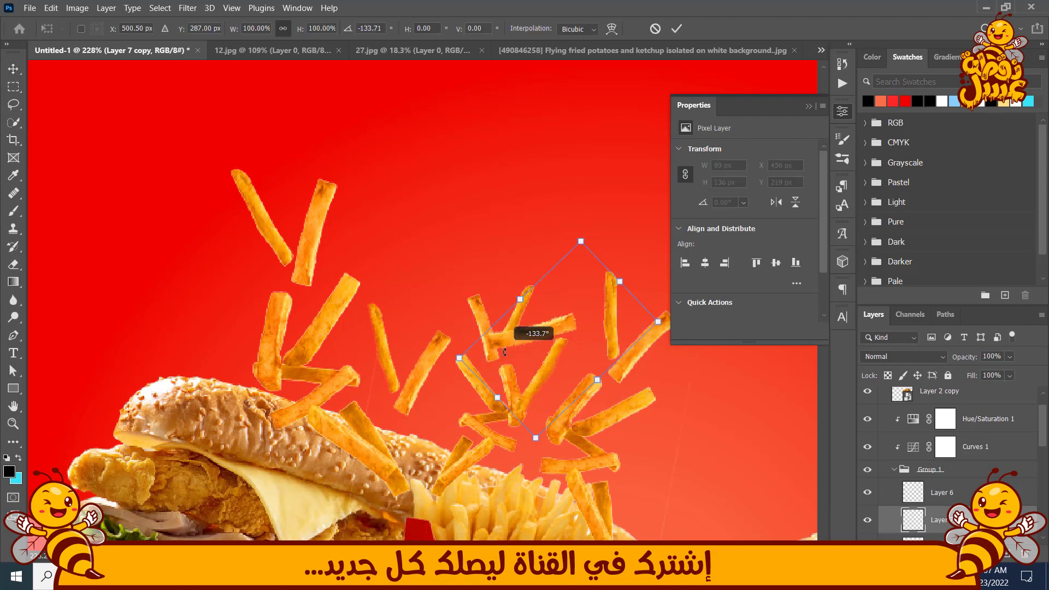
left_click_drag(568, 325, 585, 254)
scroll(518, 295, "down", 3)
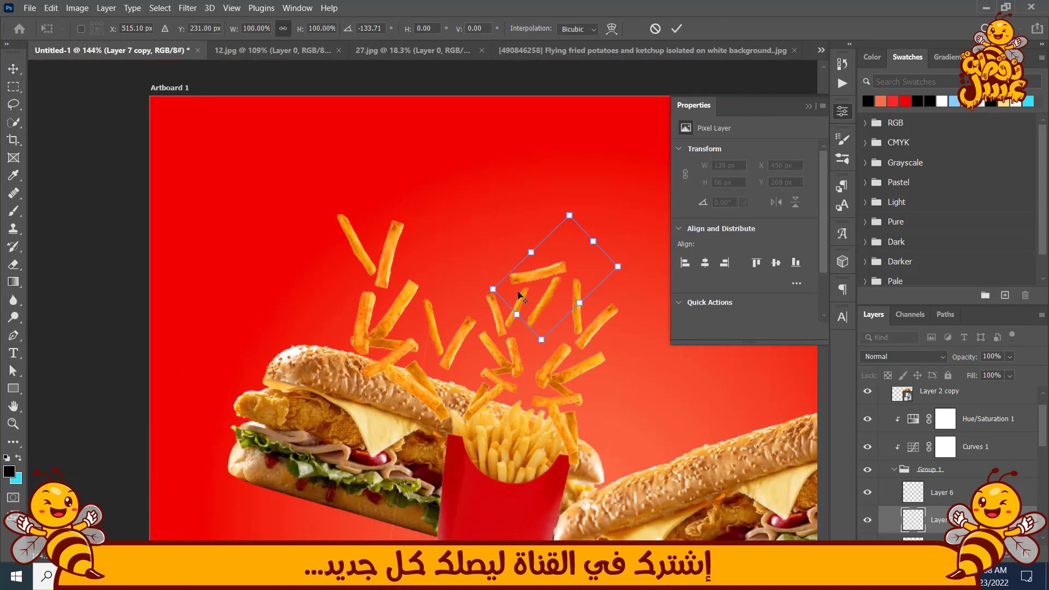
scroll(518, 295, "down", 2)
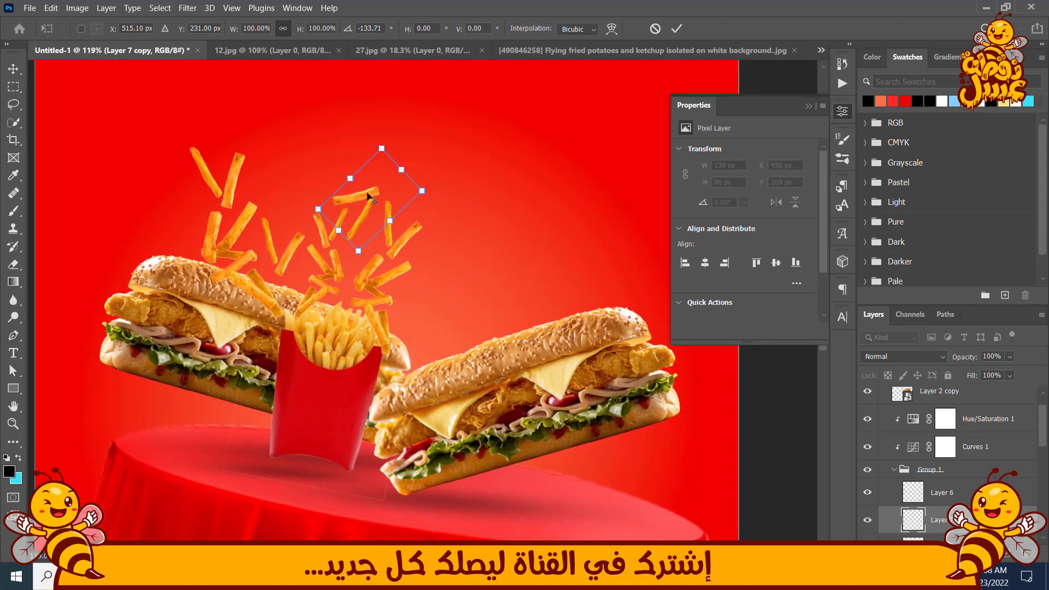
key("Return")
Make two more copies of the fries pair, one high above the fries box and one rotated about 137° beside it over the near sandwich
left_click_drag(369, 196, 427, 311)
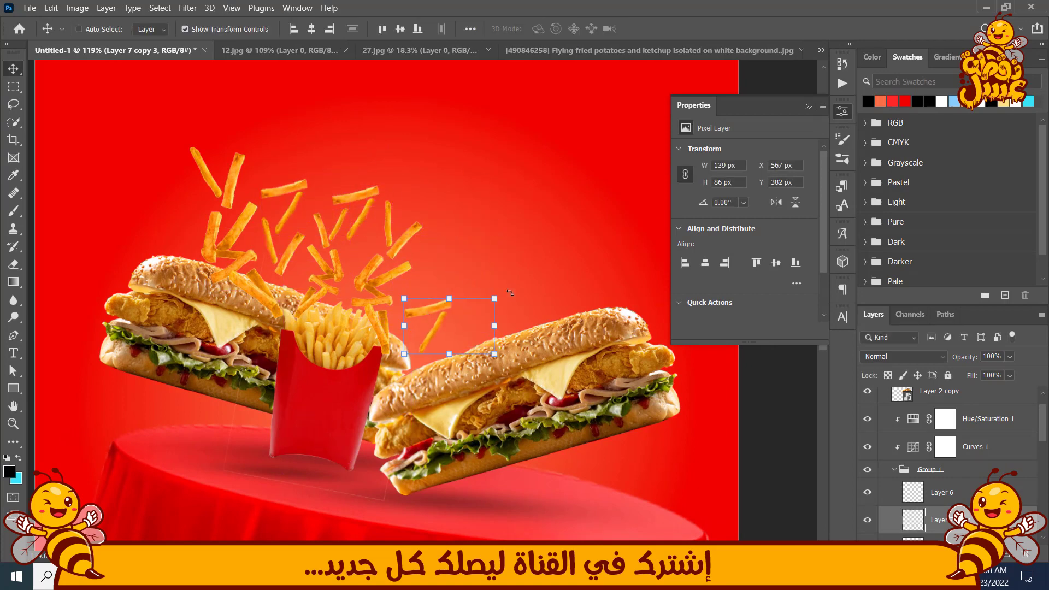
key("ctrl+t")
left_click_drag(480, 357, 473, 320)
scroll(438, 299, "down", 6)
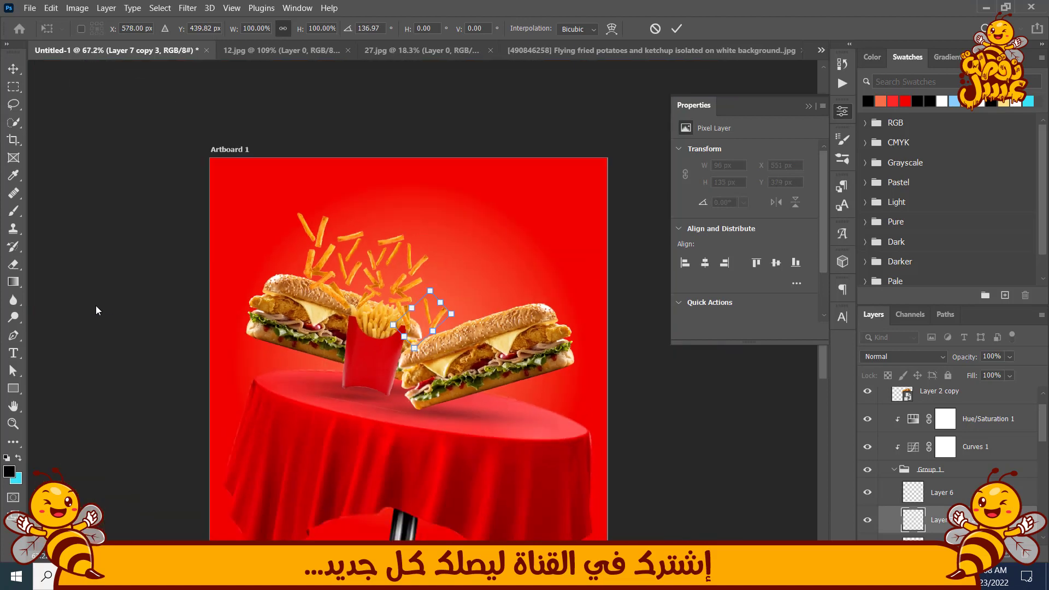
key("Return")
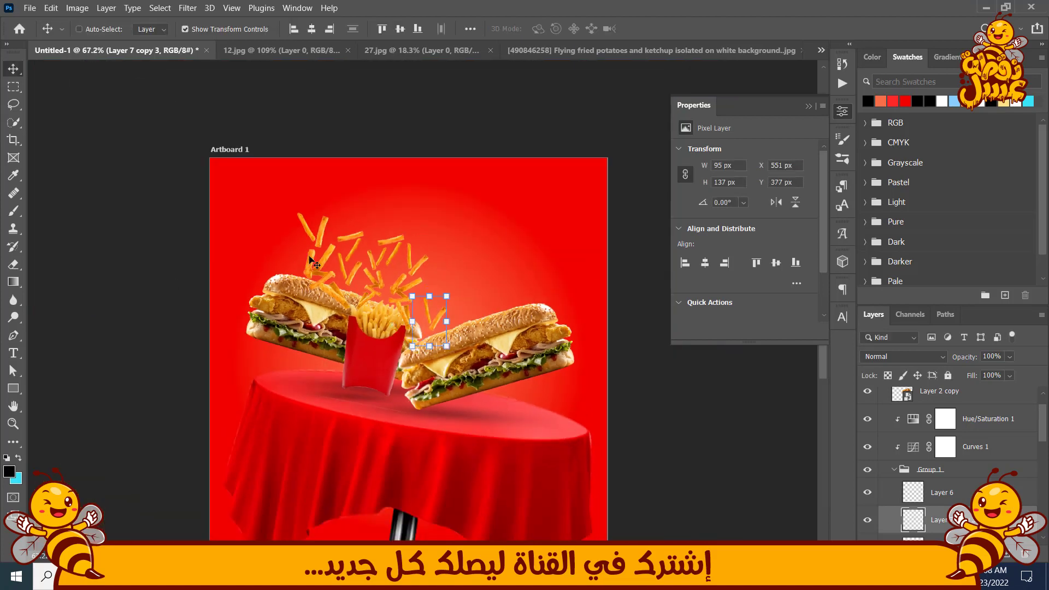
Delete the large flying fries copy above the far sandwich
right_click(310, 261)
left_click(326, 287)
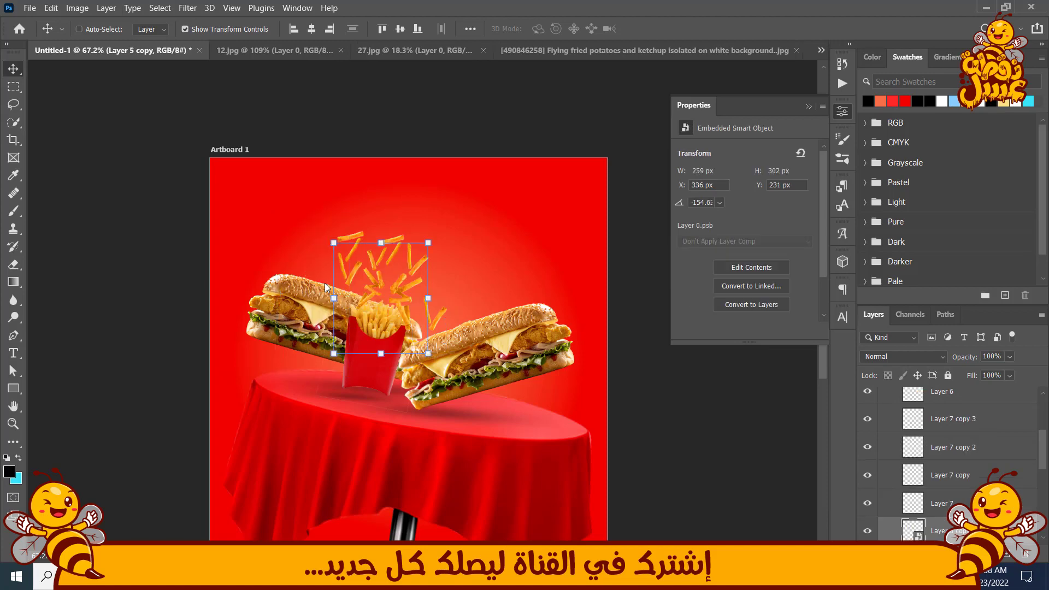
scroll(369, 289, "up", 2)
right_click(453, 319)
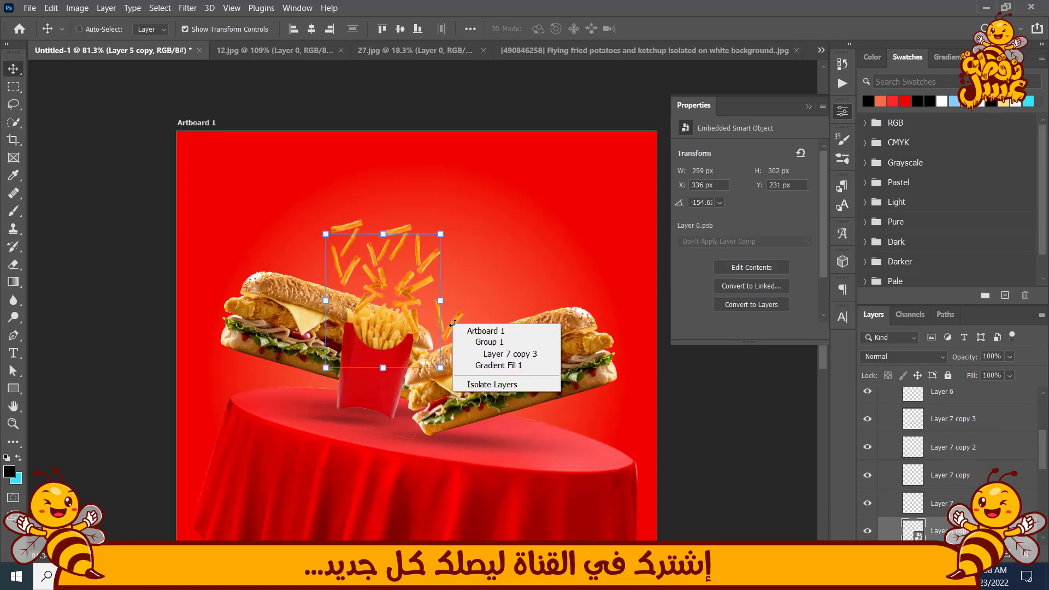
left_click(464, 328)
right_click(454, 270)
left_click(508, 299)
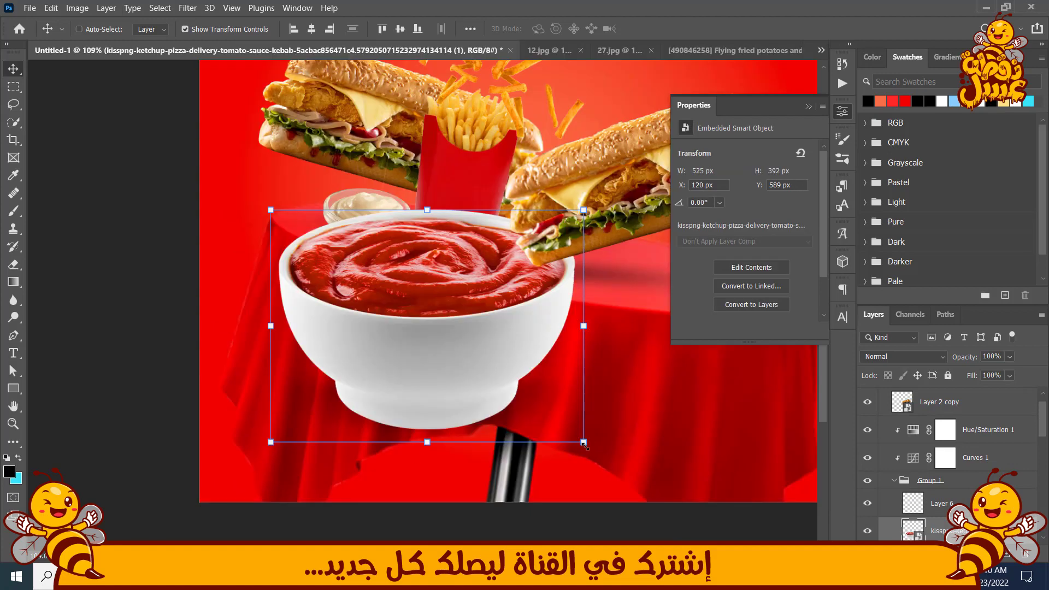
Shrink the ketchup bowl to about 22% (116 × 89 px), rotate it to -3.25° and place it above the near sandwich
left_click_drag(584, 442, 316, 227)
left_click_drag(233, 173, 633, 82)
left_click_drag(570, 130, 394, 315)
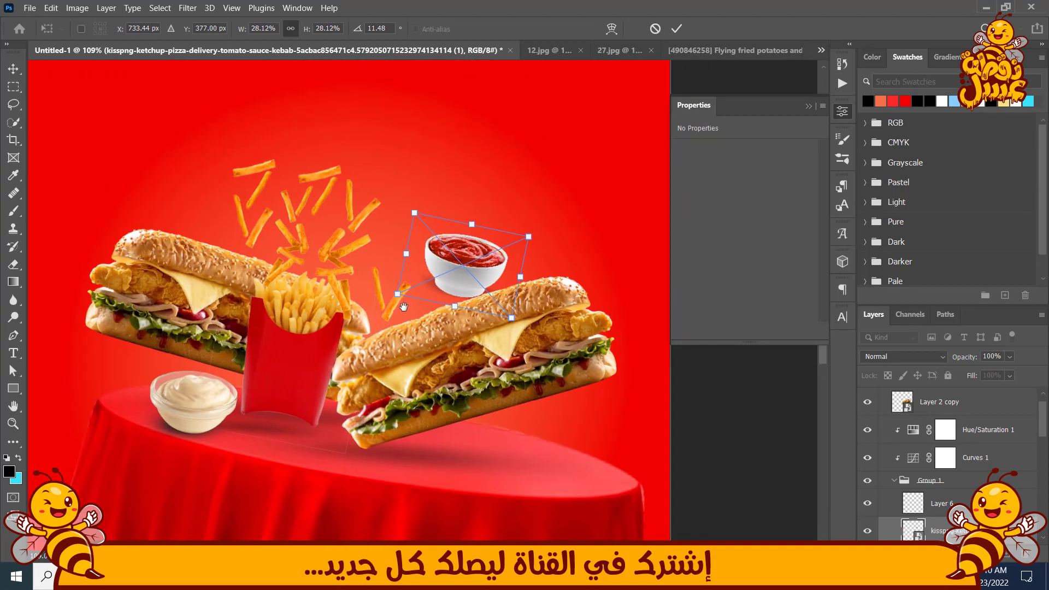
left_click_drag(540, 229, 529, 209)
left_click_drag(470, 288, 450, 260)
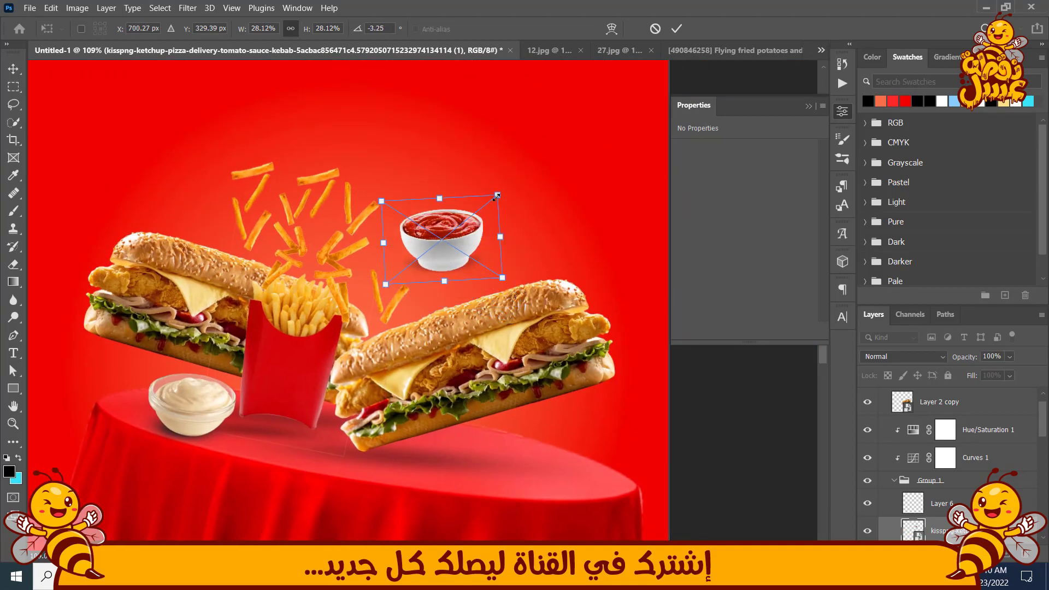
left_click_drag(496, 195, 473, 213)
scroll(443, 272, "up", 2)
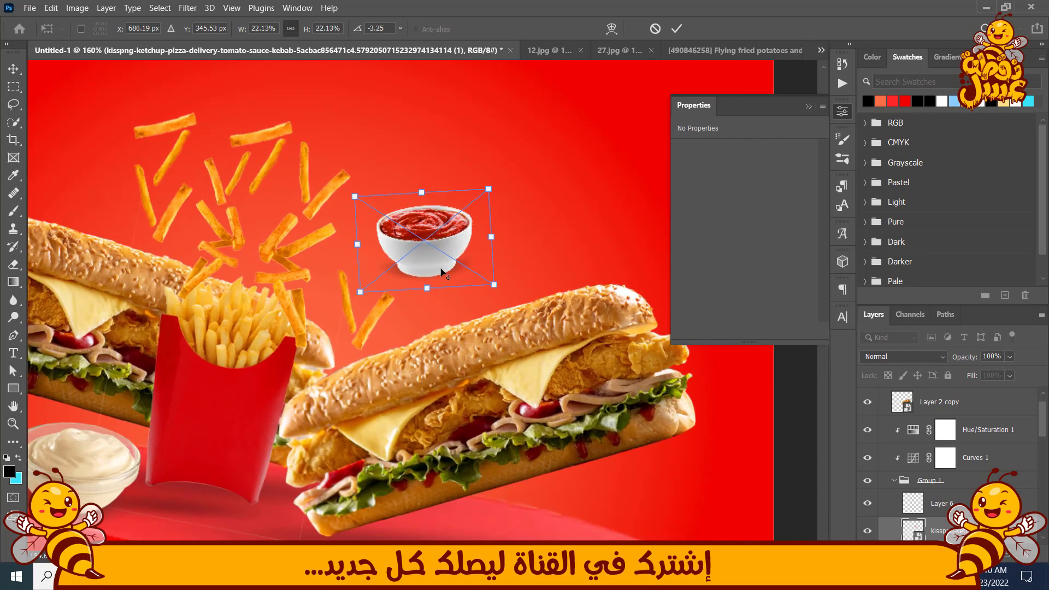
scroll(442, 271, "up", 1)
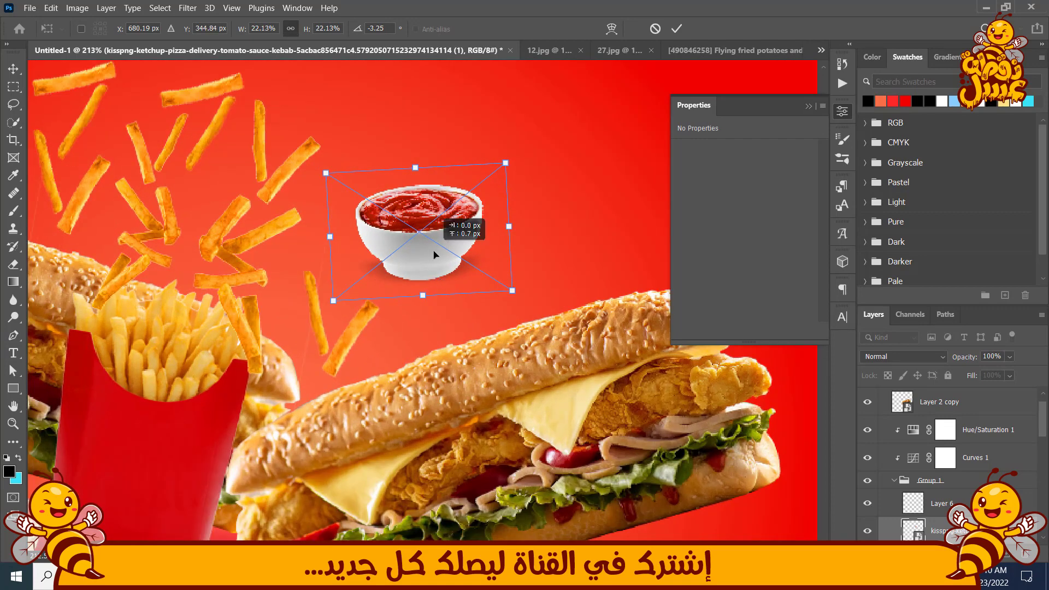
key("Return")
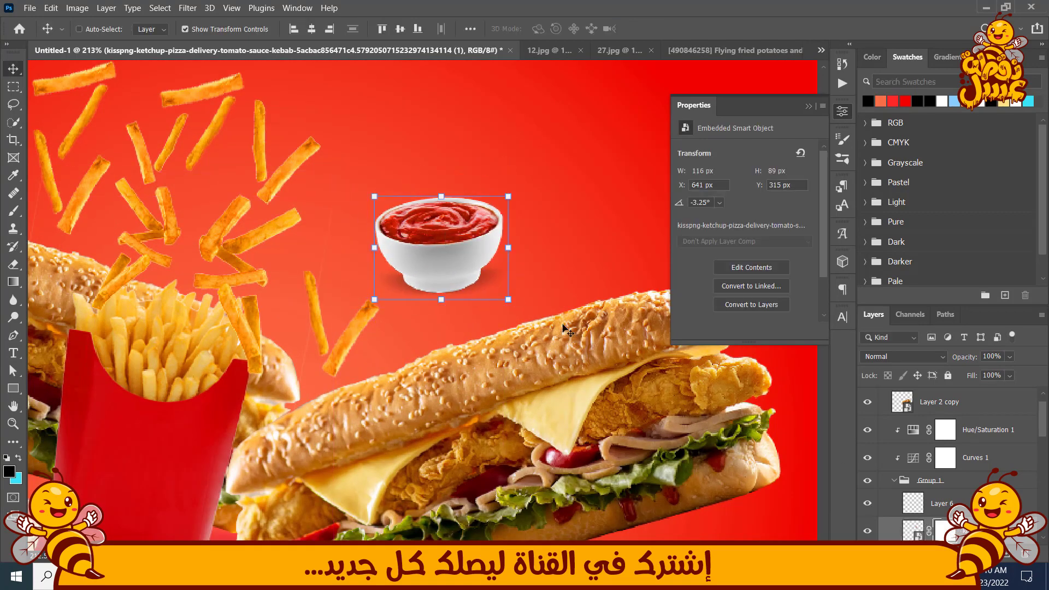
Outline the shadow under the ketchup bowl with a Pen tool path, load it as a selection and paint it out on the layer mask
scroll(479, 278, "up", 2)
key("p")
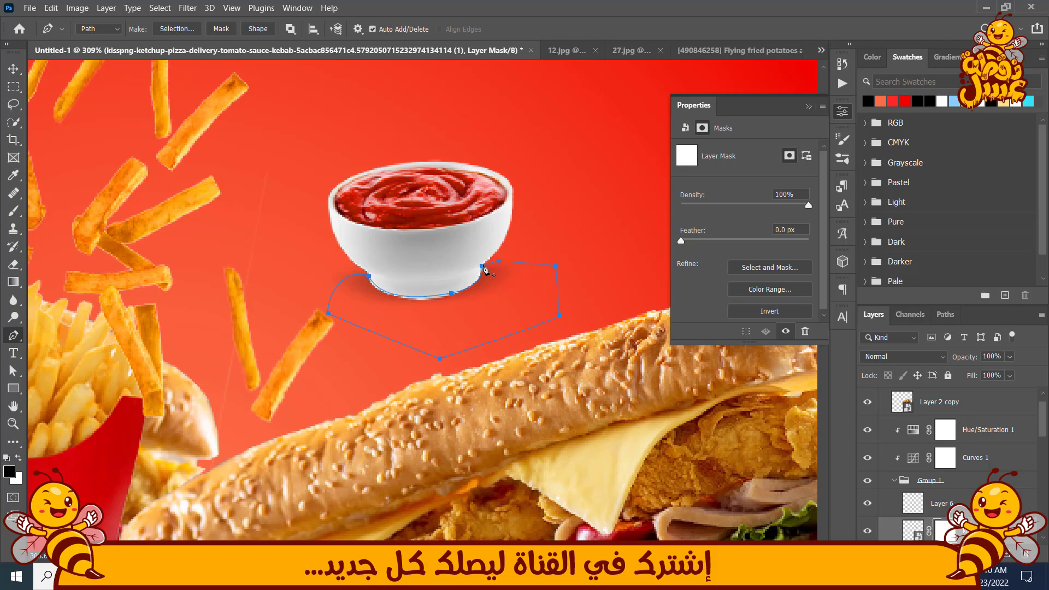
key("ctrl+Return")
key("b")
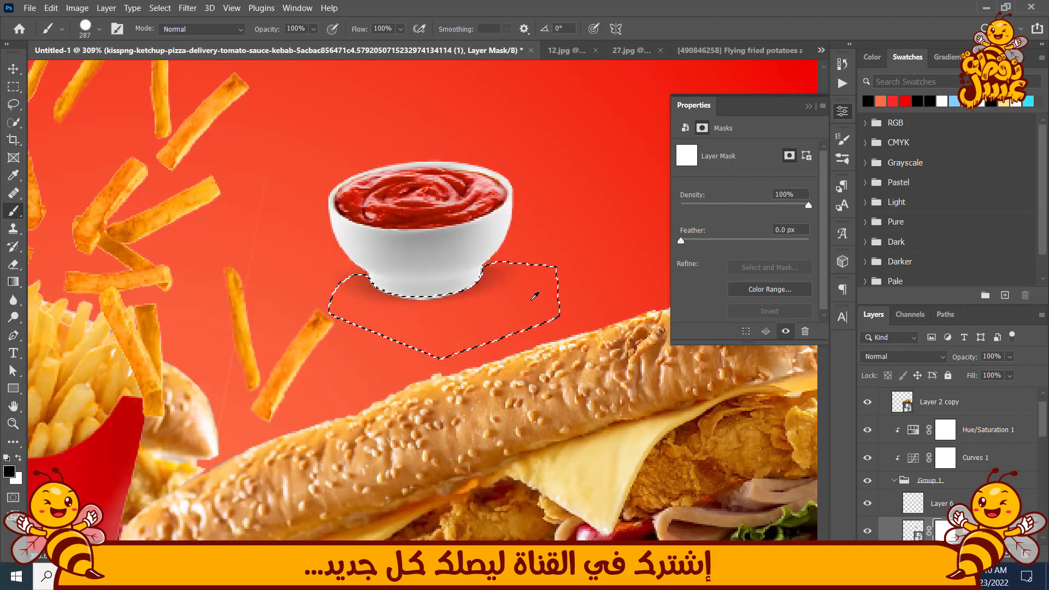
right_click(533, 300, "alt")
left_click_drag(342, 295, 547, 295)
key("ctrl+d")
Clean up the leftover shadow beside the ketchup bowl's base on the mask with a small 8 px brush
scroll(332, 288, "up", 1)
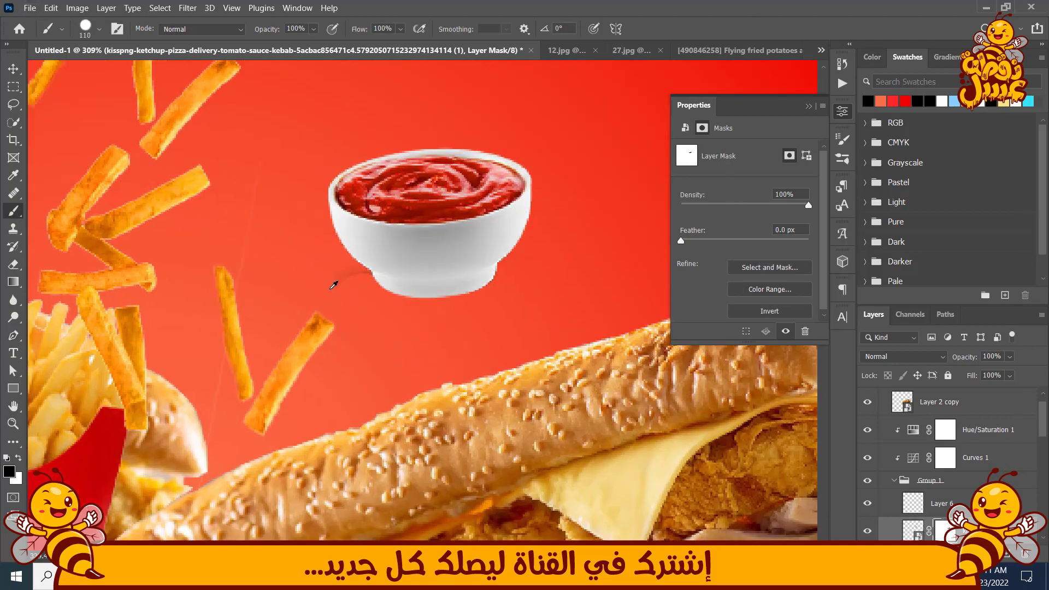
scroll(334, 285, "up", 2)
right_click(374, 294, "alt")
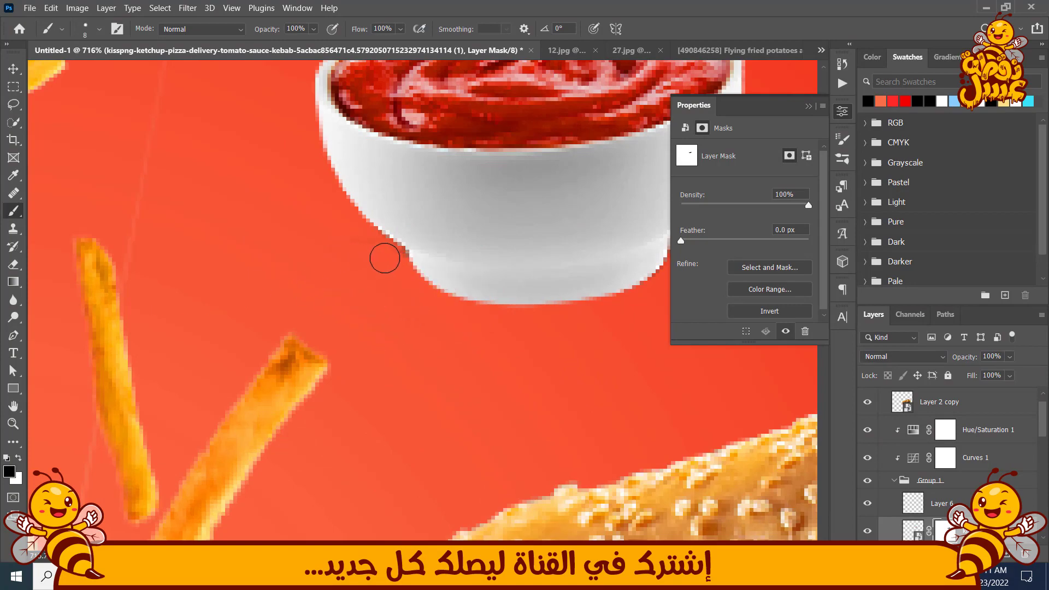
scroll(385, 259, "down", 5)
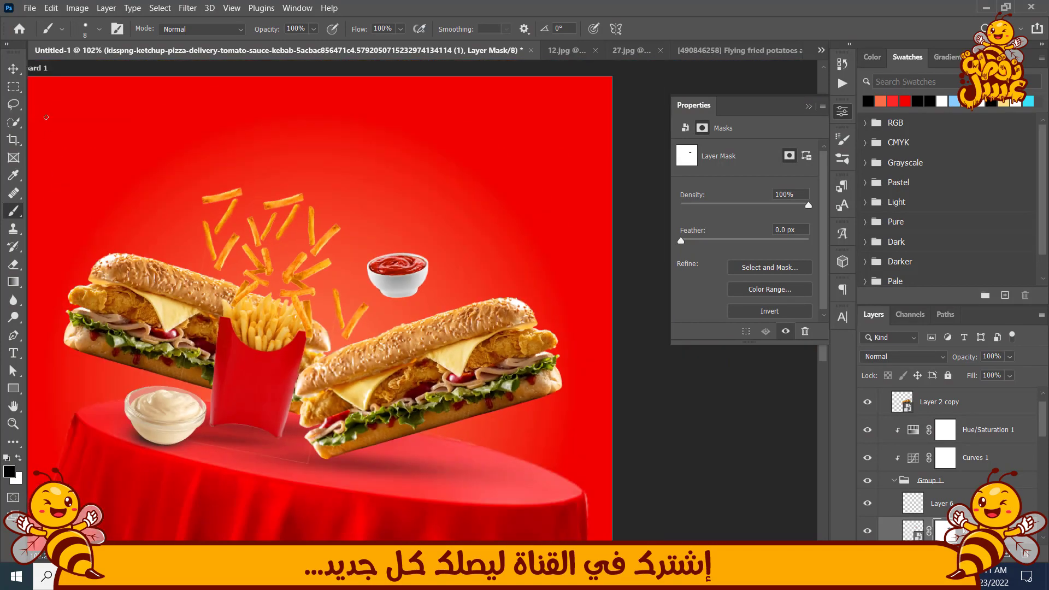
Move the mayonnaise bowl above the far sandwich, scale it to about 21.4% (150 × 116 px) and rotate it to 26.40°
key("v")
scroll(935, 504, "down", 2)
key("alt+bracketleft")
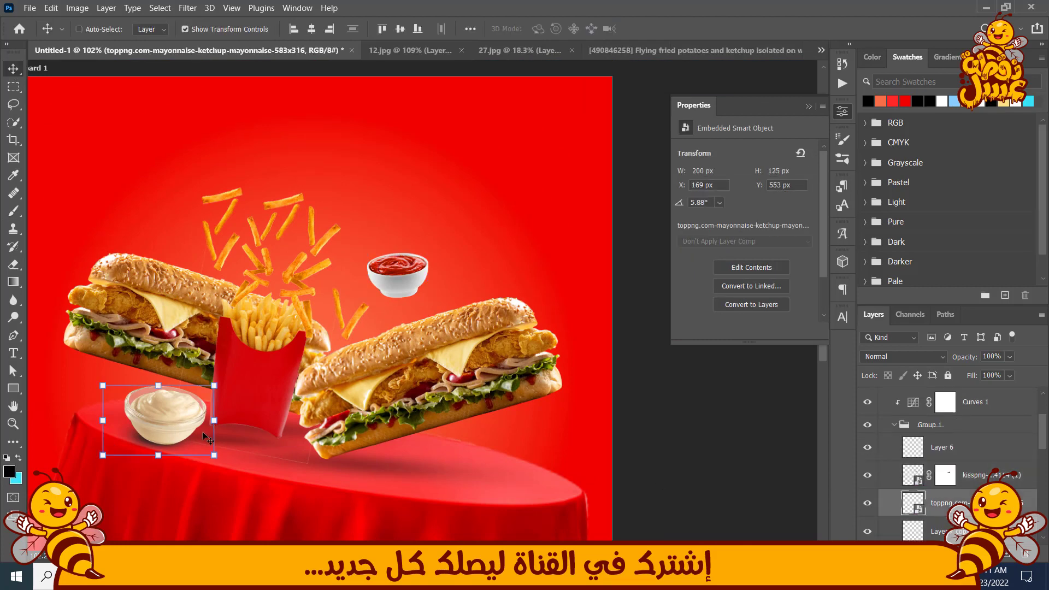
left_click_drag(202, 431, 130, 234)
scroll(129, 234, "up", 3)
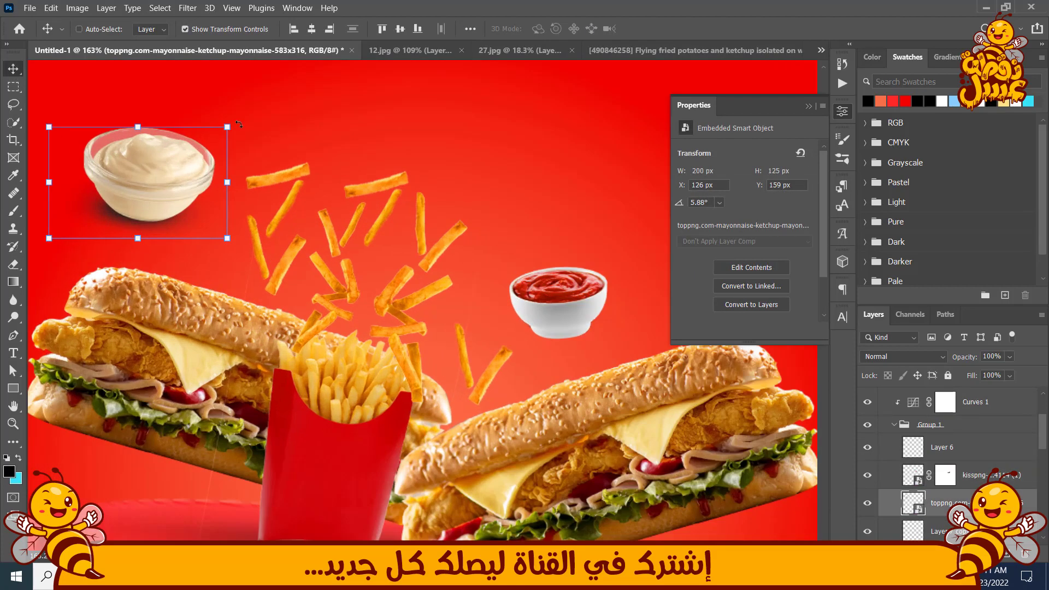
left_click_drag(239, 123, 119, 115)
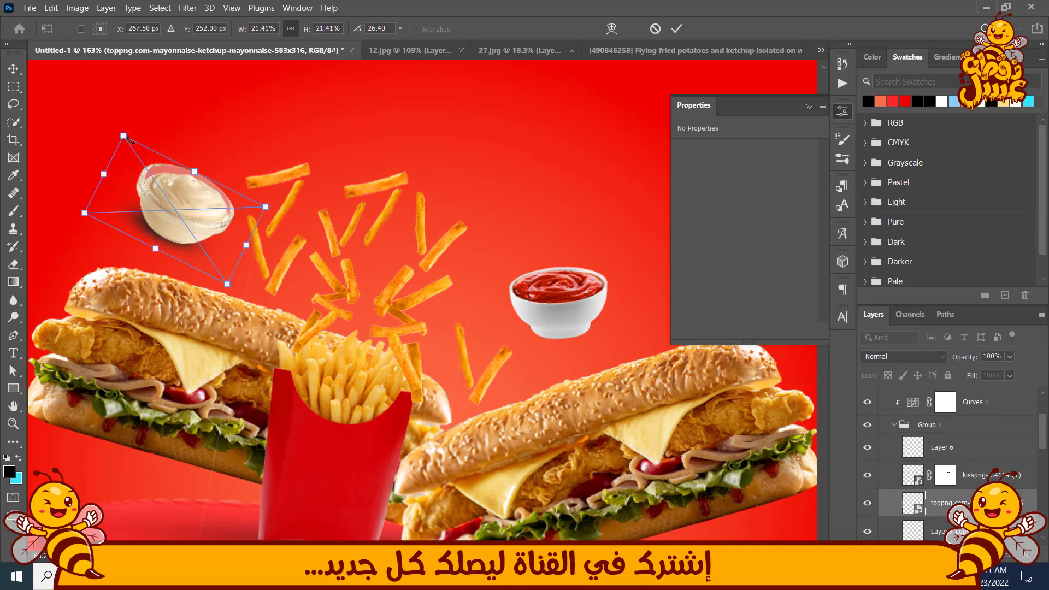
left_click_drag(186, 221, 187, 237)
key("Return")
Outline the shadow under the mayonnaise bowl with a Pen tool path, load it as a selection and hide it with a layer mask
scroll(187, 261, "up", 5)
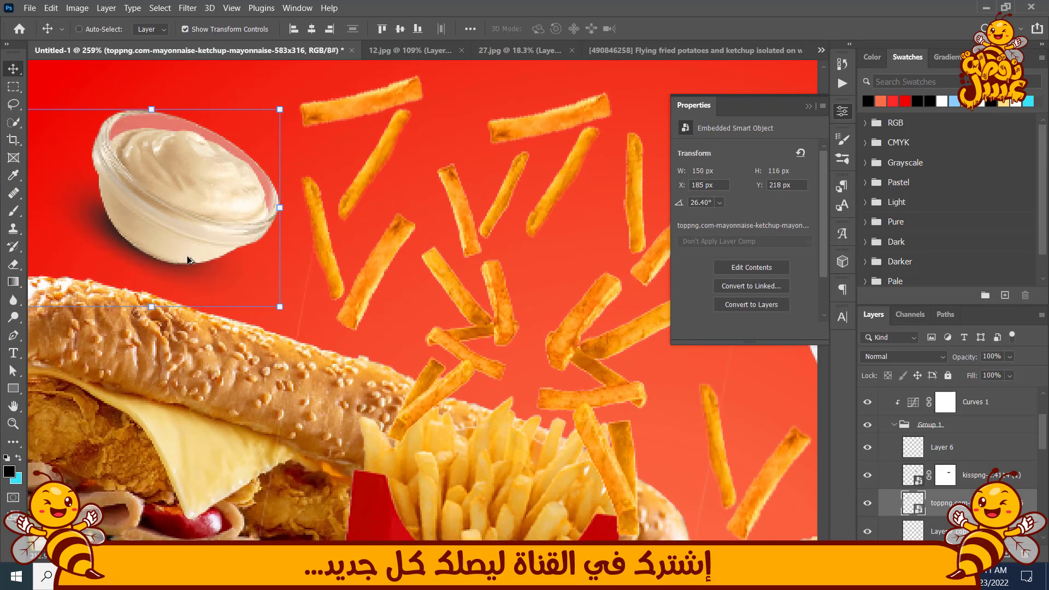
key("p")
left_click(235, 255)
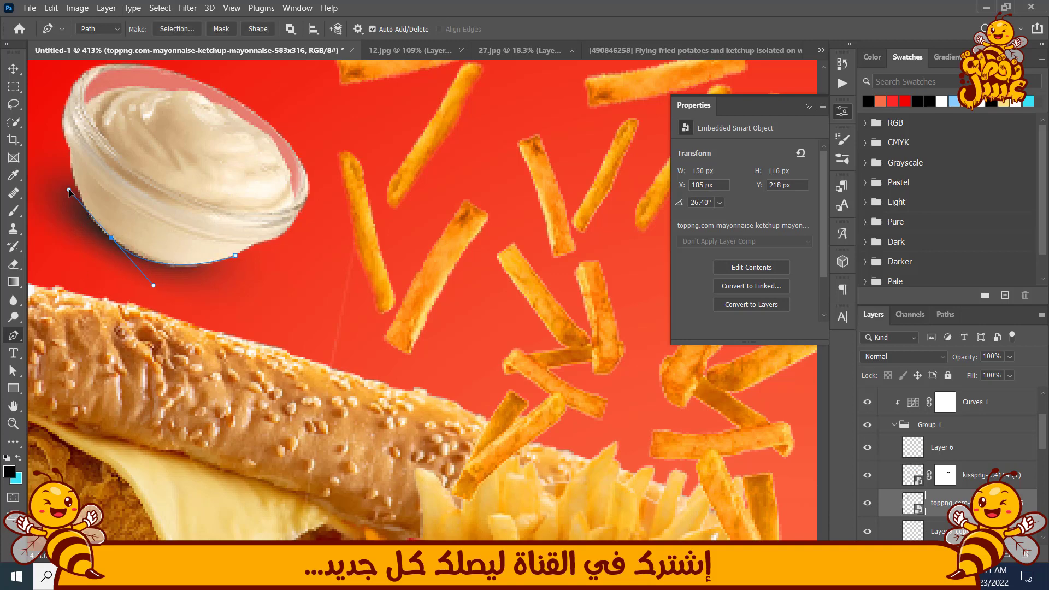
left_click_drag(53, 231, 146, 260)
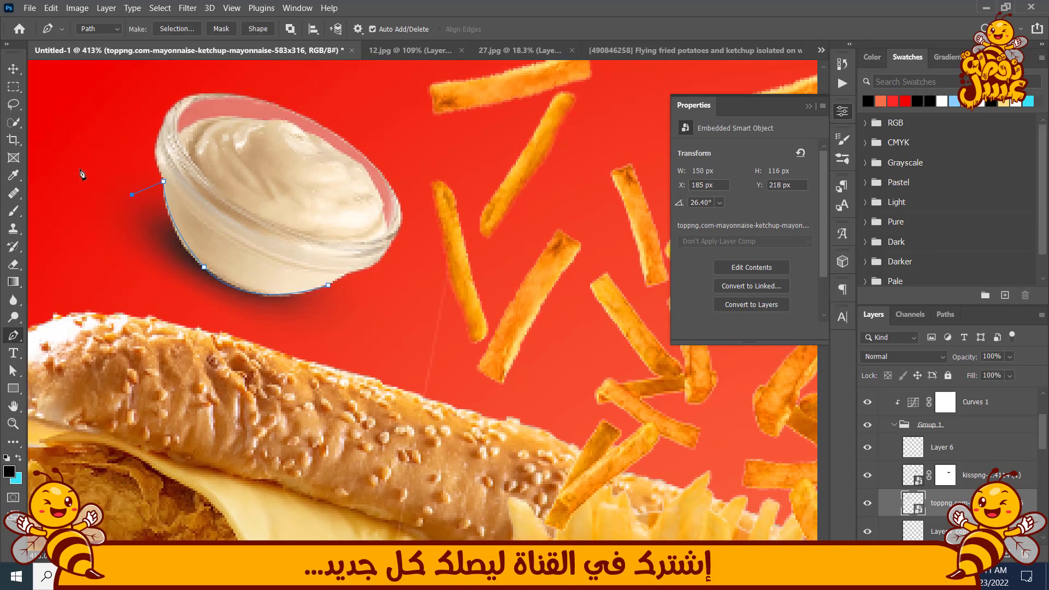
left_click(330, 288)
key("ctrl+Return")
key("b")
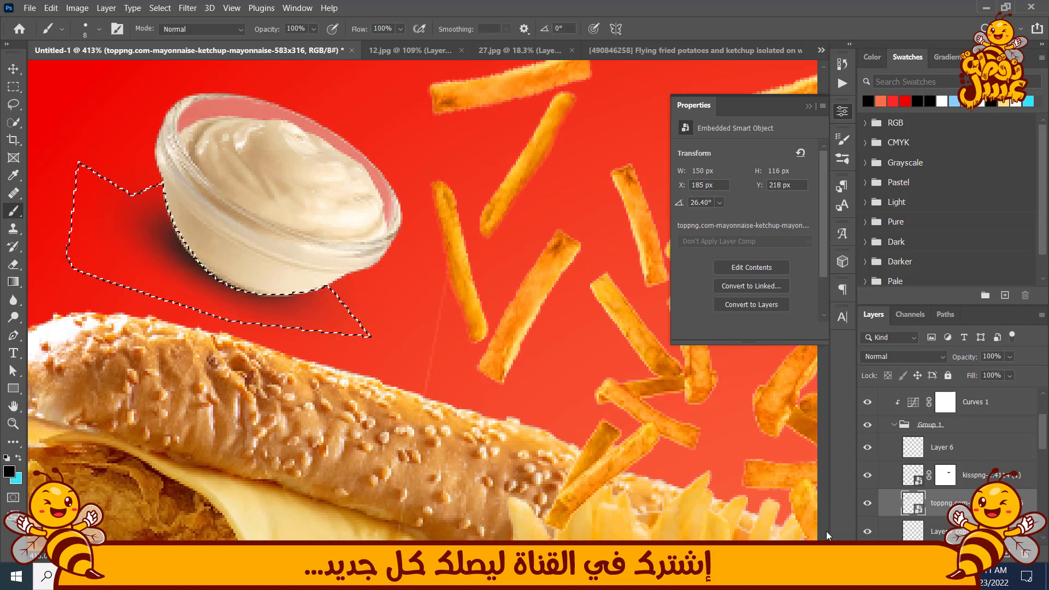
left_click(953, 554, "alt")
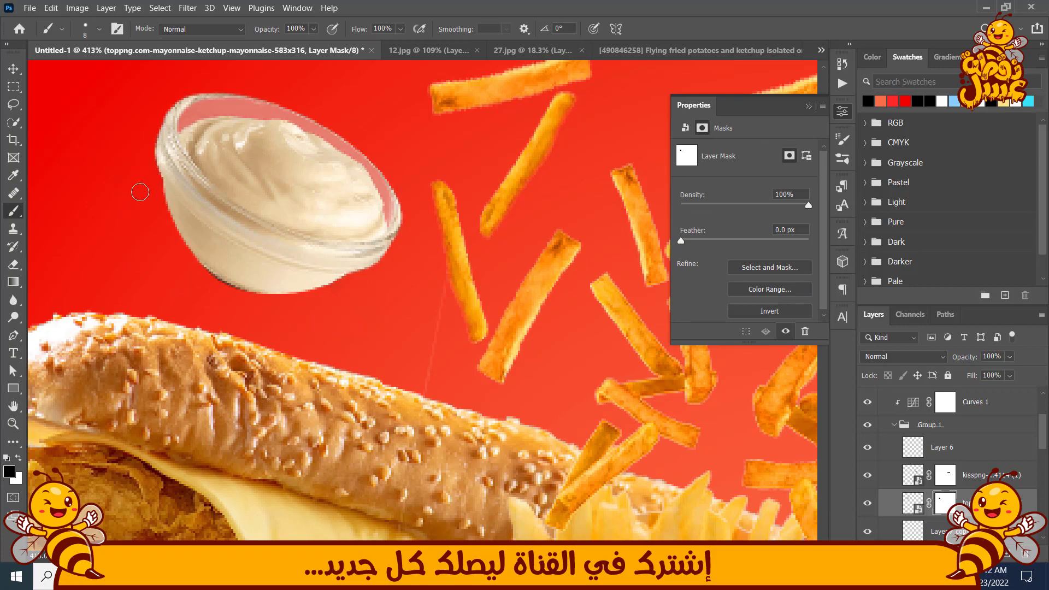
Clean up the dark fringe along the mayonnaise bowl's base on the mask with a hard 3 px brush
scroll(211, 286, "up", 4)
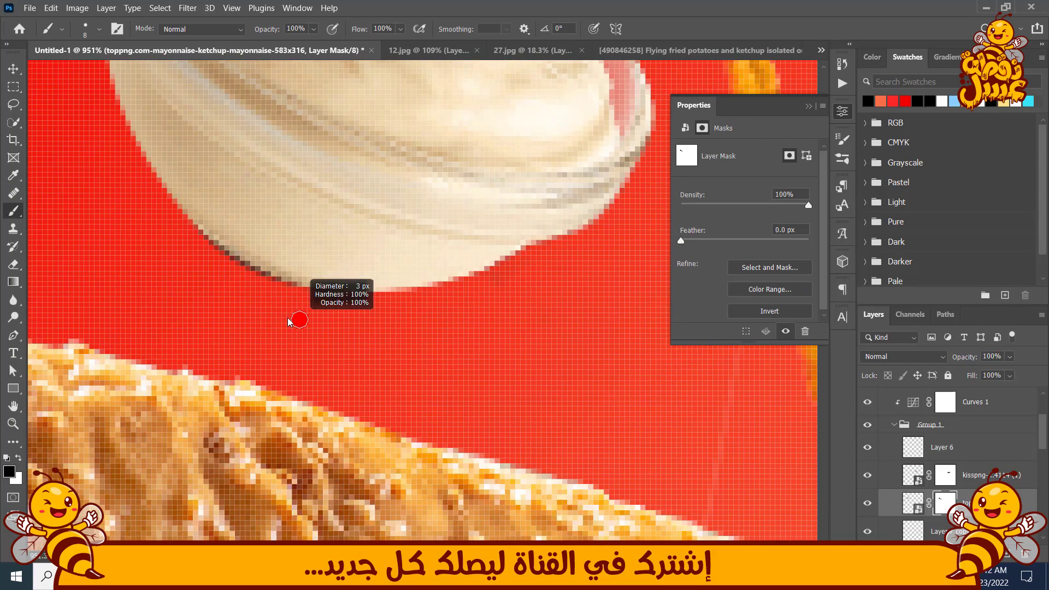
left_click_drag(299, 320, 288, 319)
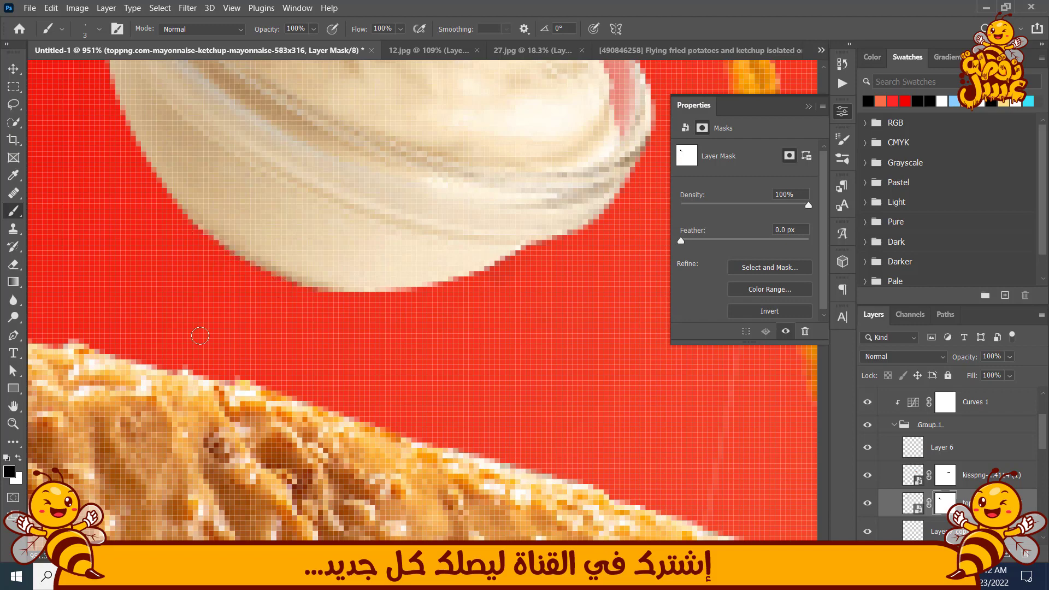
scroll(200, 336, "down", 10)
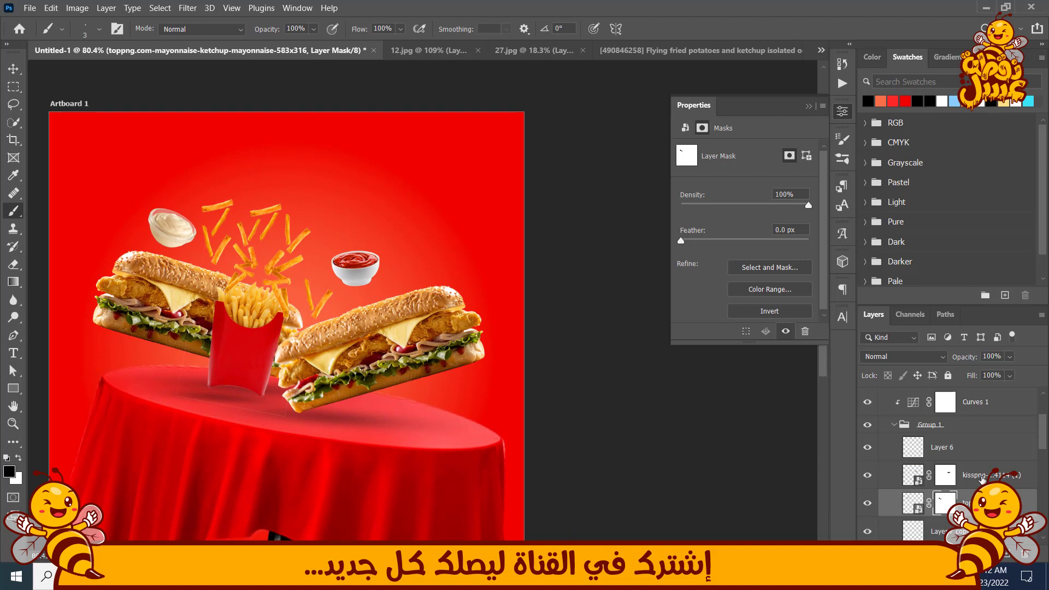
Add a new layer directly below the tablecloth layer and paint an orange glow in the artboard's upper-left corner with a soft 688 px brush
scroll(982, 480, "down", 5)
left_click(983, 477)
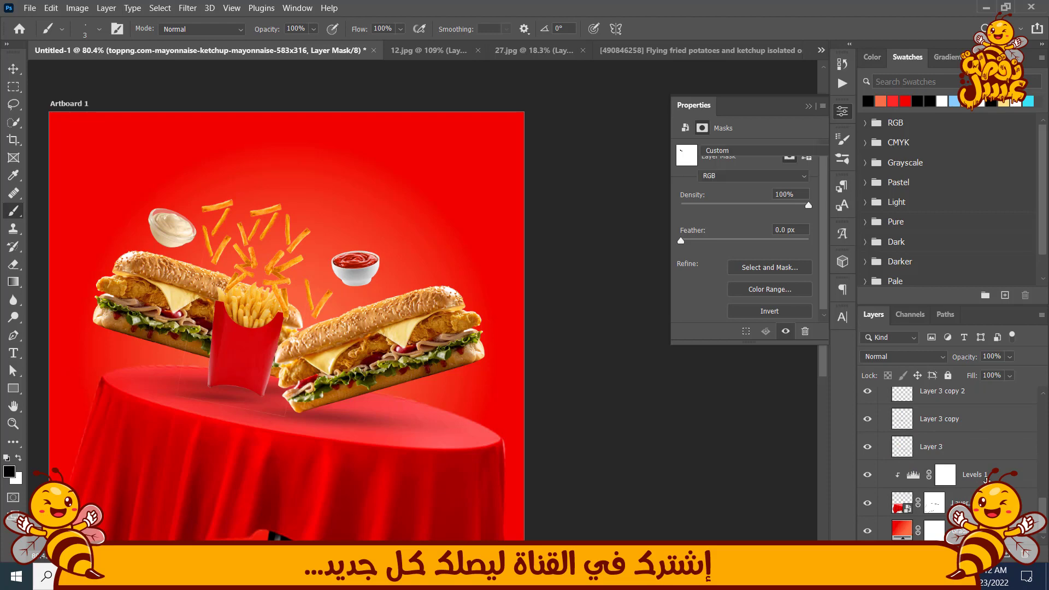
left_click(983, 503)
left_click(986, 529)
left_click(1008, 554)
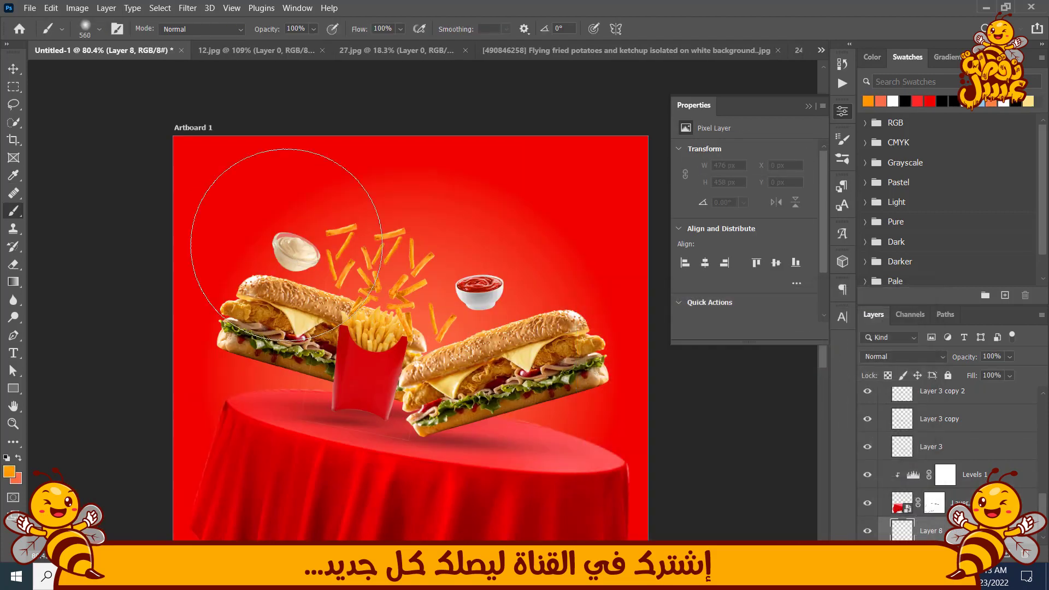
left_click_drag(208, 168, 235, 174)
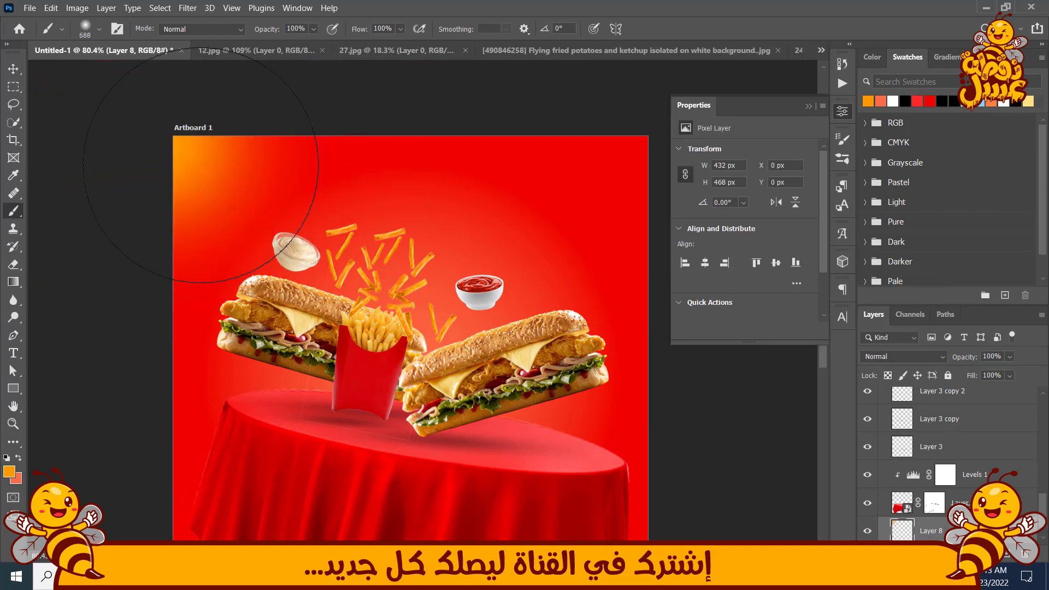
left_click(200, 165)
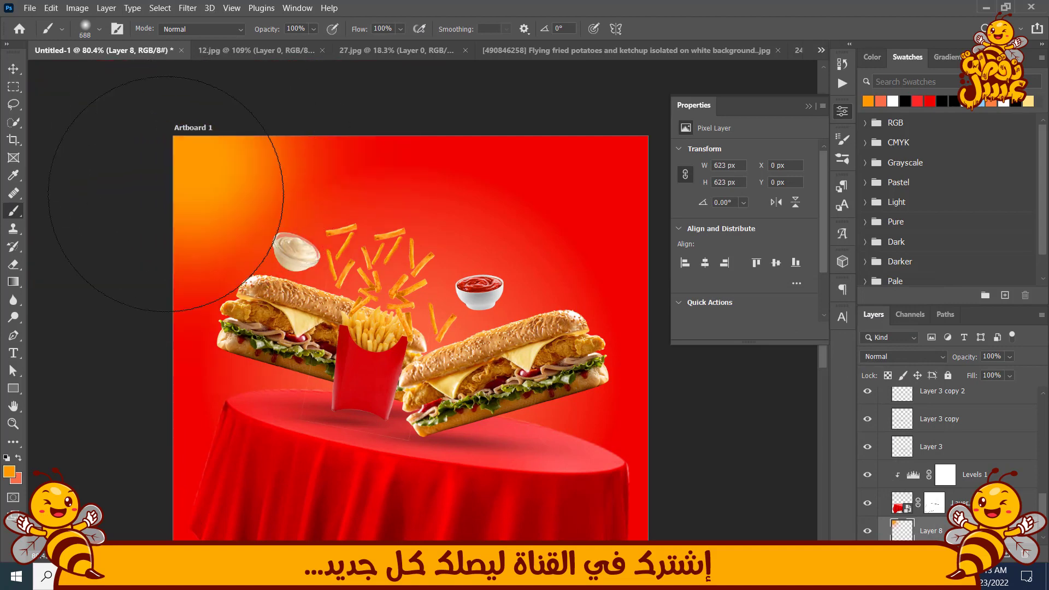
Lower the orange glow layer's opacity to 53%
left_click(12, 69)
left_click(1007, 373)
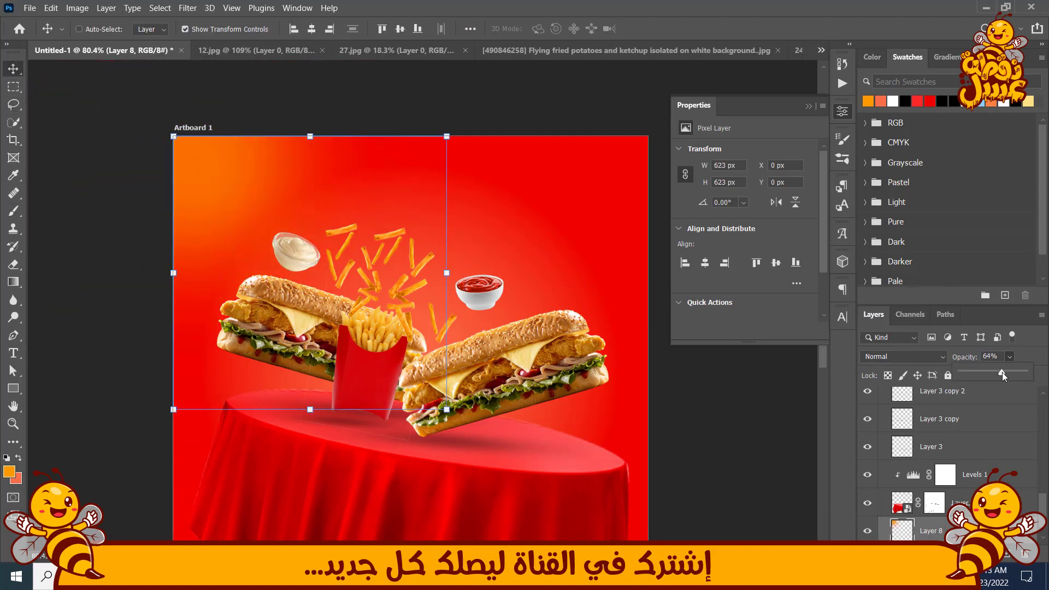
left_click_drag(997, 373, 995, 372)
scroll(459, 283, "down", 2)
left_click_drag(592, 293, 506, 259)
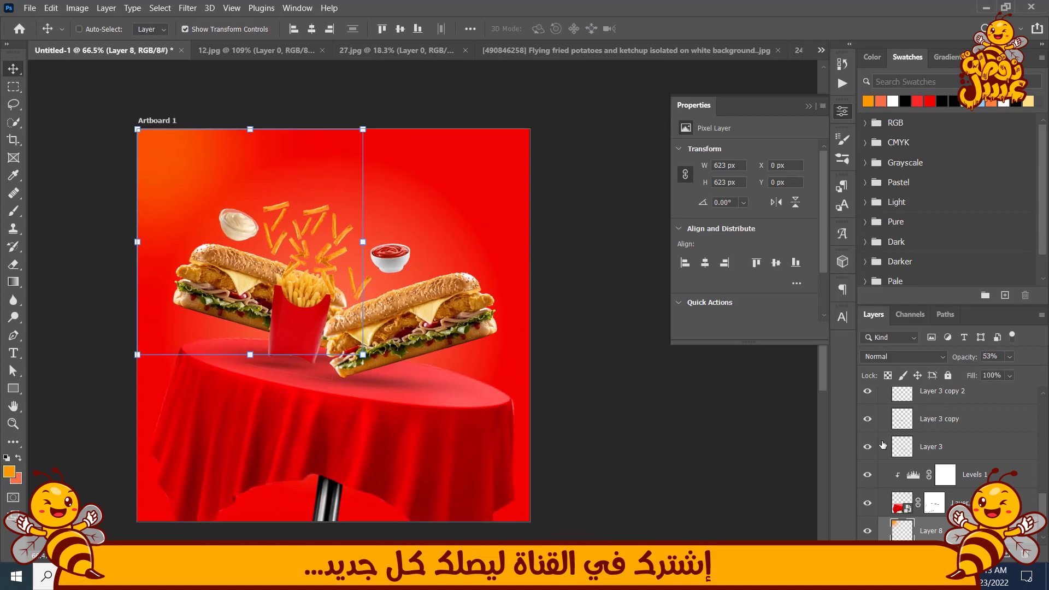
Add a Curves adjustment clipped to the near sandwich, darken it with input 148 and output 95, and invert its mask
left_click(955, 448)
scroll(956, 449, "up", 5)
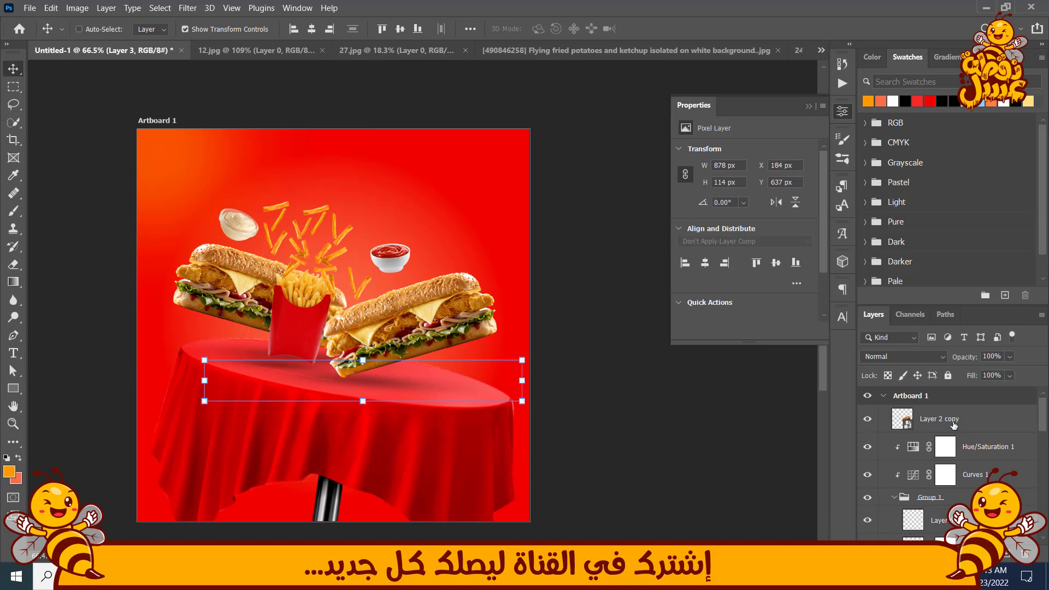
left_click(953, 425)
left_click(971, 553)
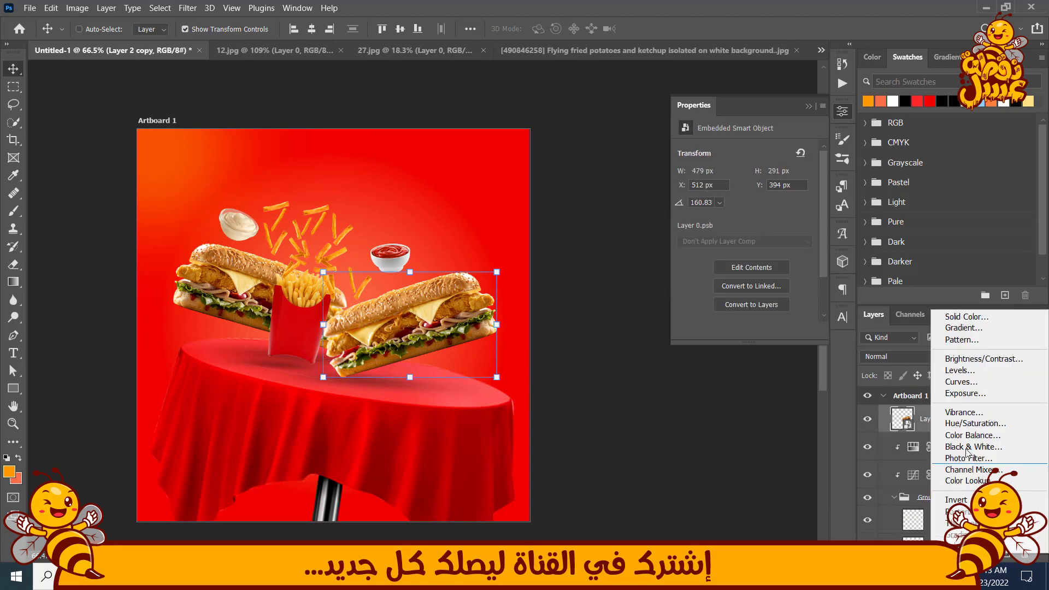
left_click(962, 382)
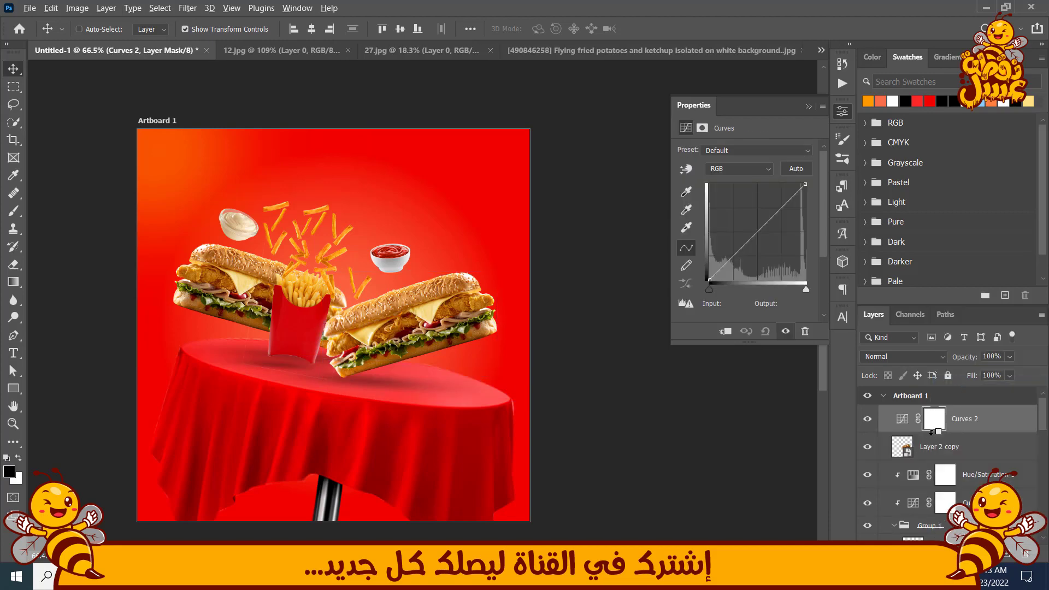
left_click(933, 432, "alt")
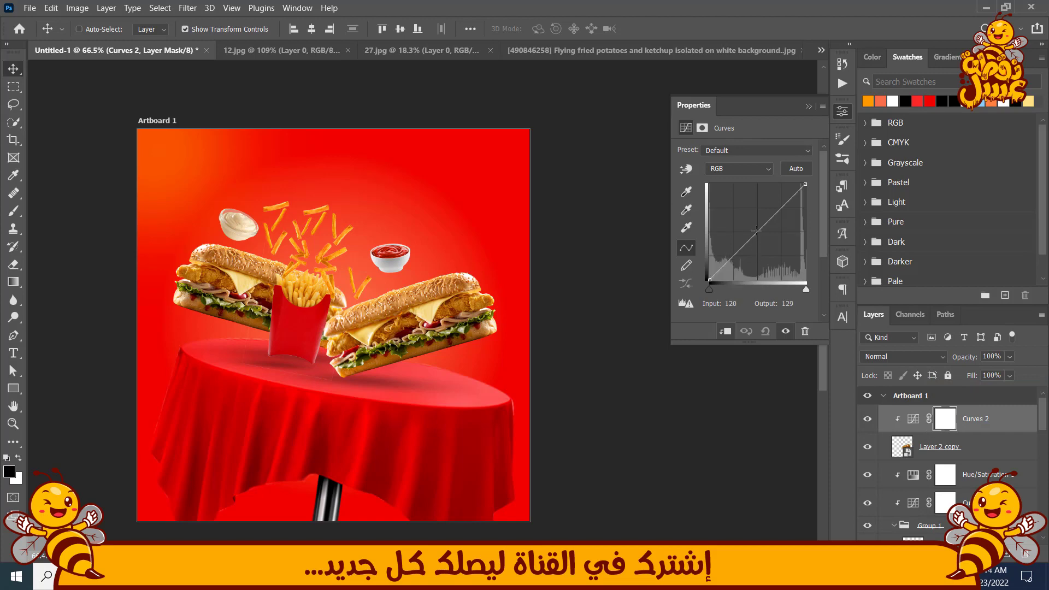
mouse_move(757, 230)
left_mouse_down()
mouse_move(767, 255)
mouse_move(766, 244)
left_mouse_up()
key("ctrl+i")
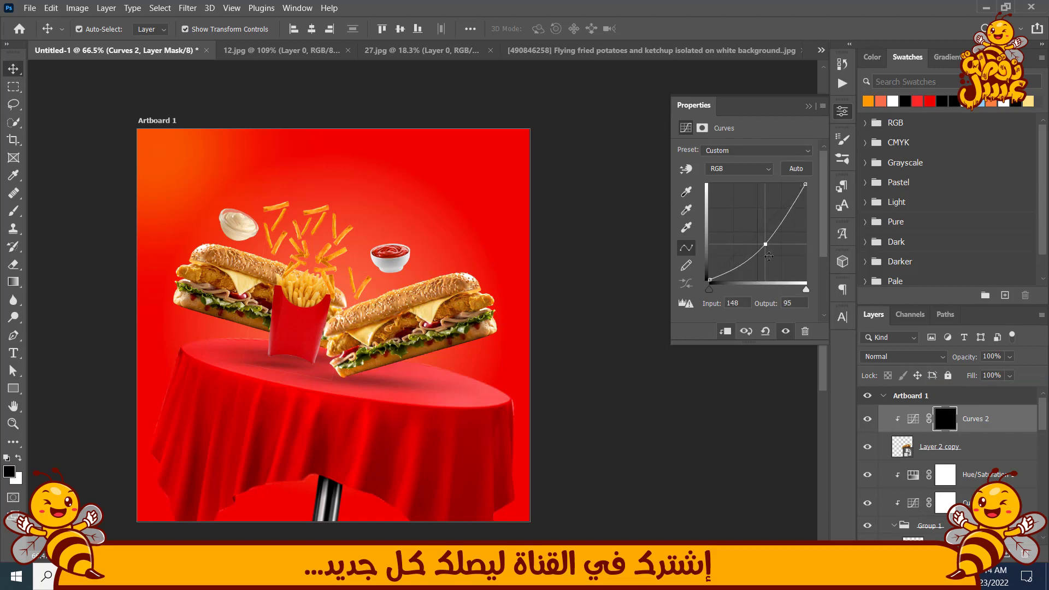
Paint white on the Curves mask along the near sandwich's underside with a soft 197 px brush at 19% flow
left_click(22, 217)
left_click(400, 29)
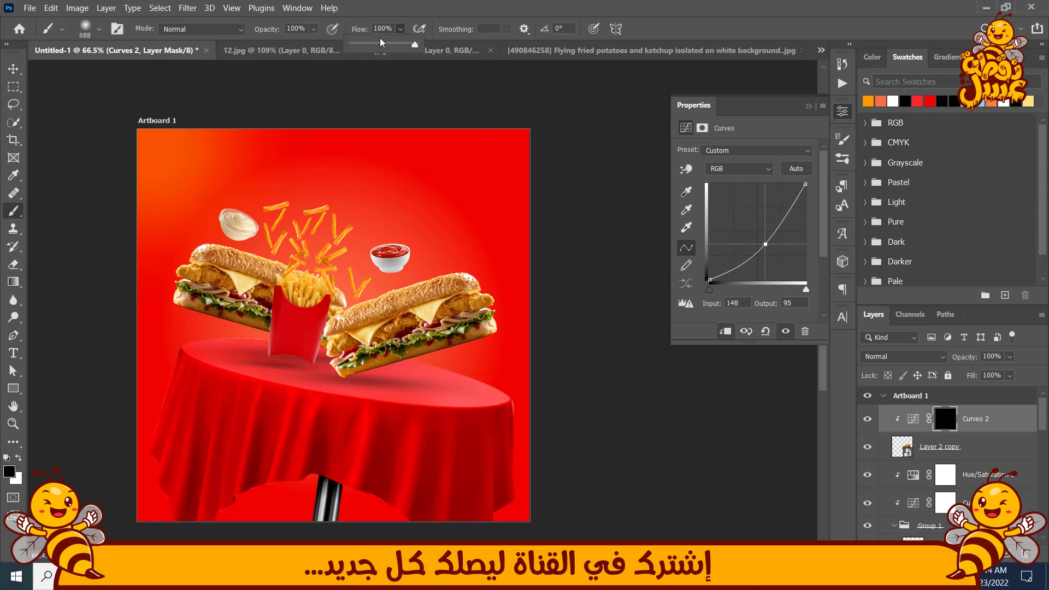
left_click(384, 5)
left_click_drag(510, 348, 400, 356)
key("x")
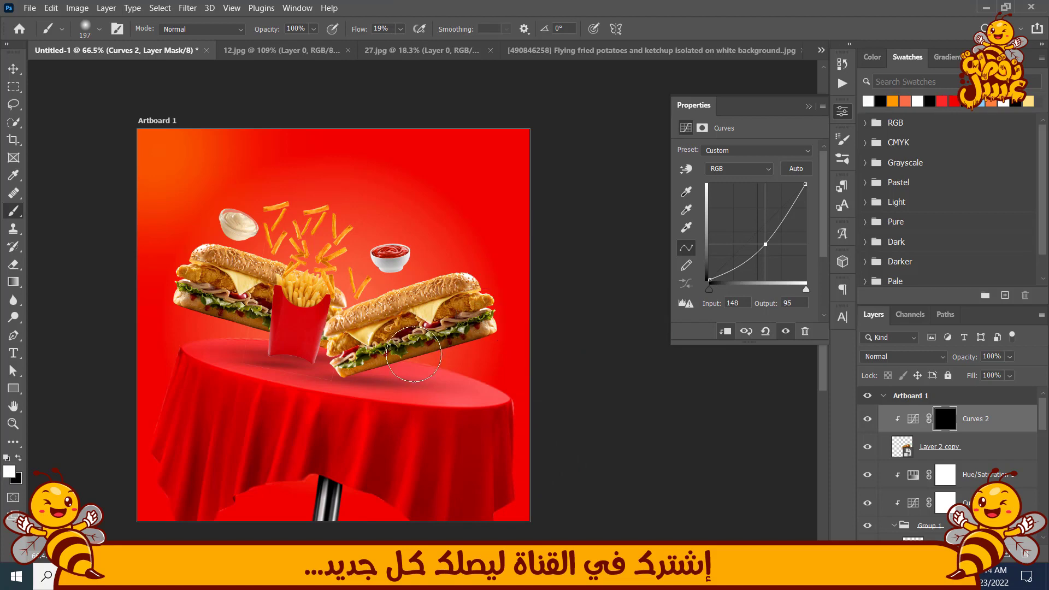
mouse_move(349, 378)
left_mouse_down()
mouse_move(524, 290)
mouse_move(468, 377)
left_mouse_up()
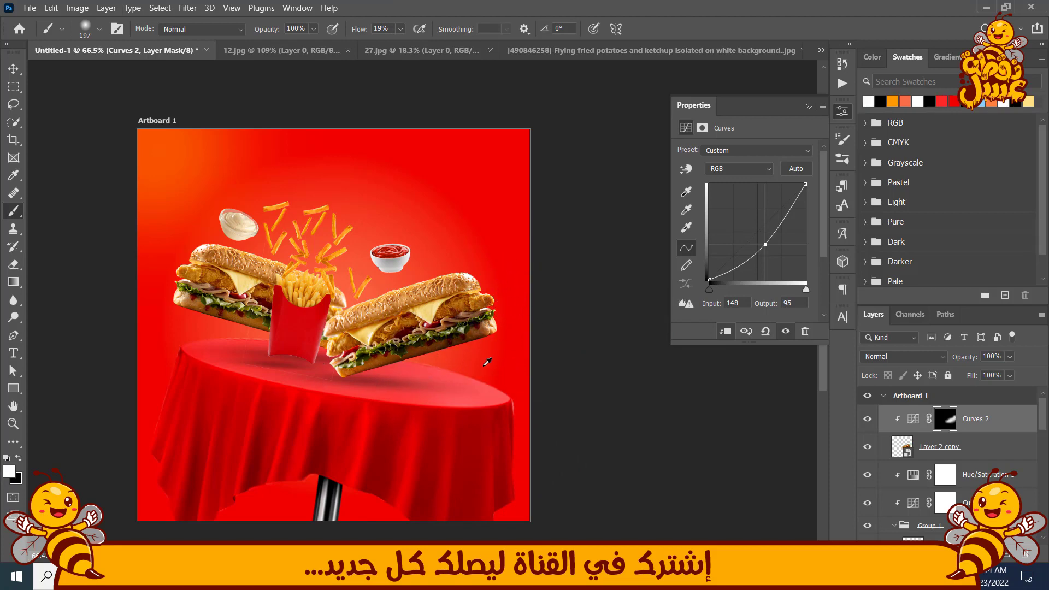
Soften the near sandwich's darkening curve by moving its point to input 133, output 113
left_click_drag(471, 337, 563, 291)
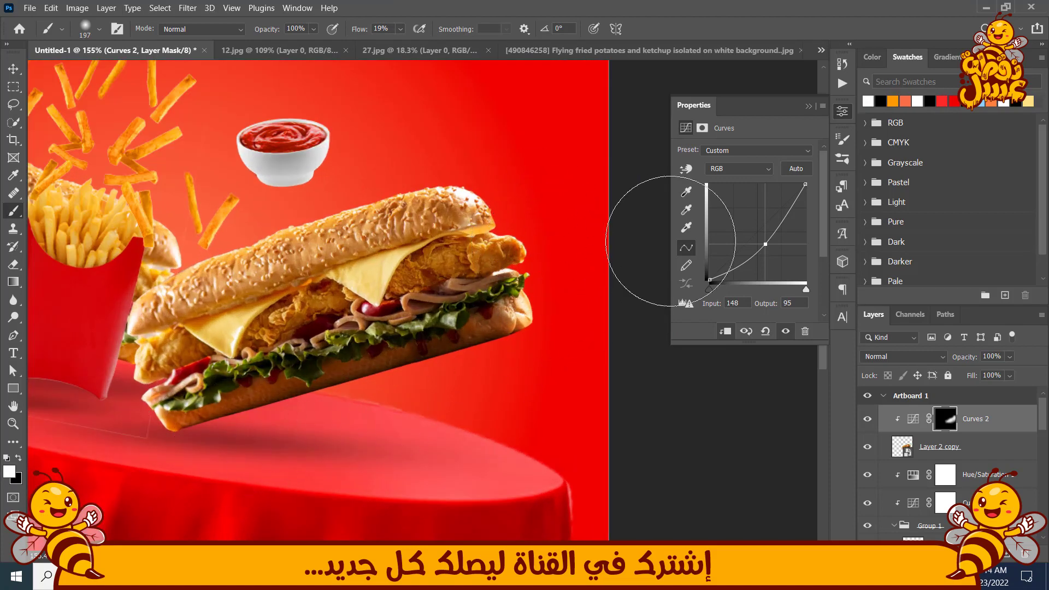
left_click_drag(765, 245, 759, 238)
scroll(429, 350, "down", 3)
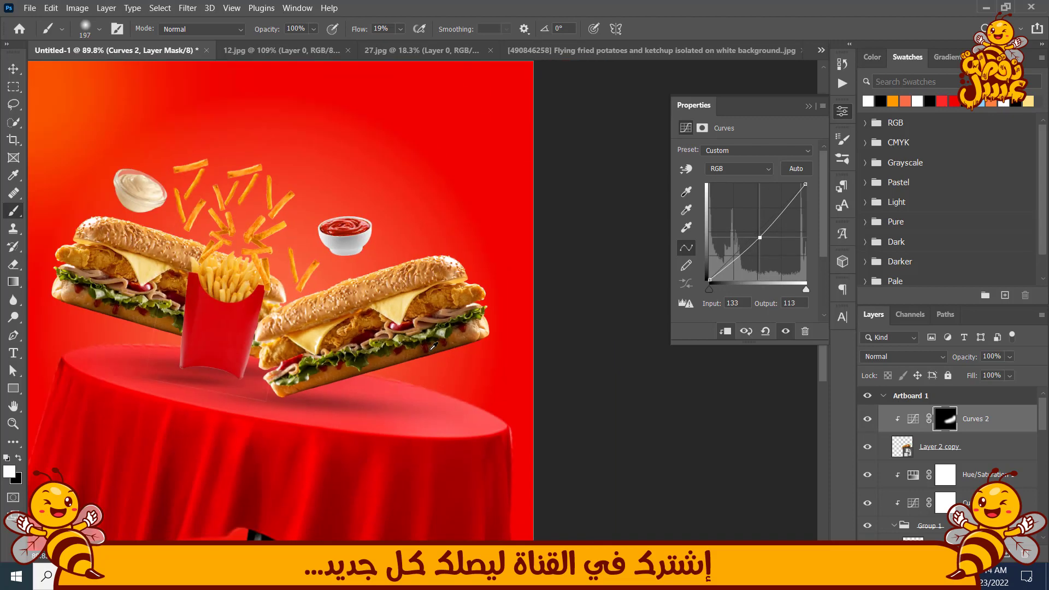
Paint out the faint rectangular outline around the fries box on its Layer 4 mask with a soft black 67 px brush
scroll(978, 464, "down", 5)
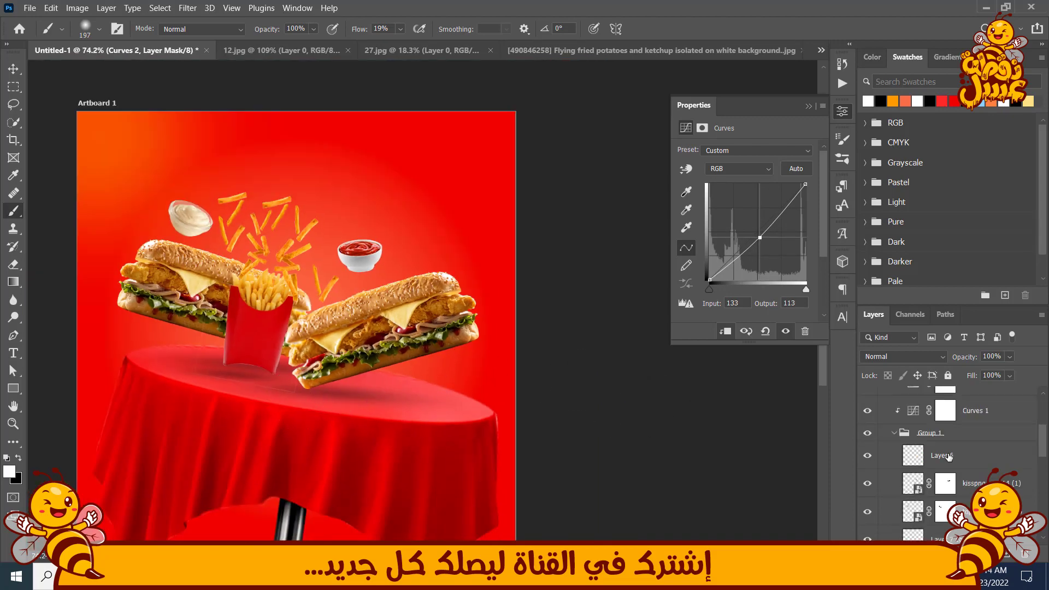
left_click(978, 463)
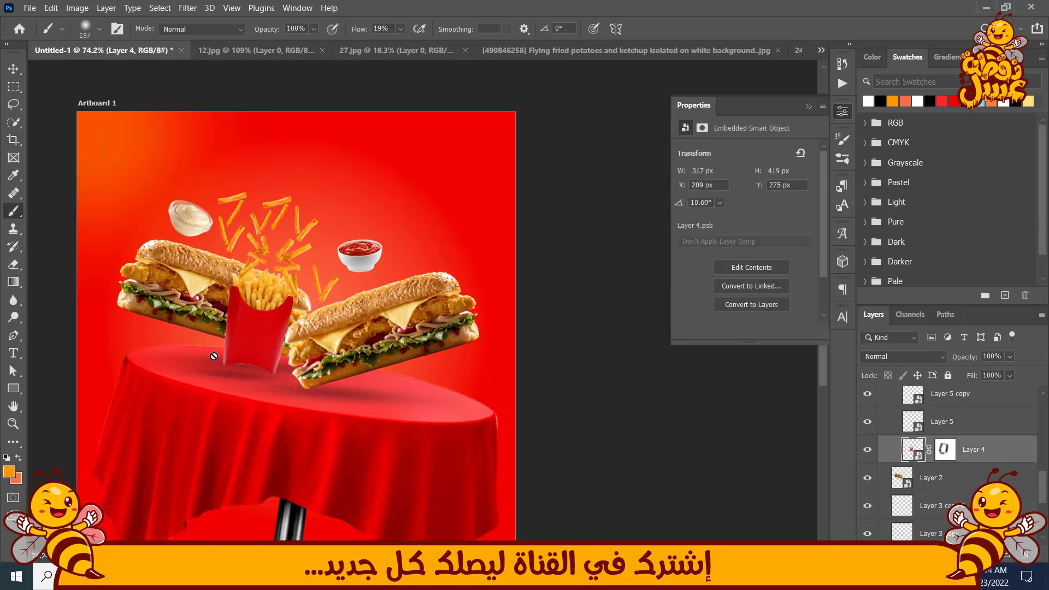
key("d")
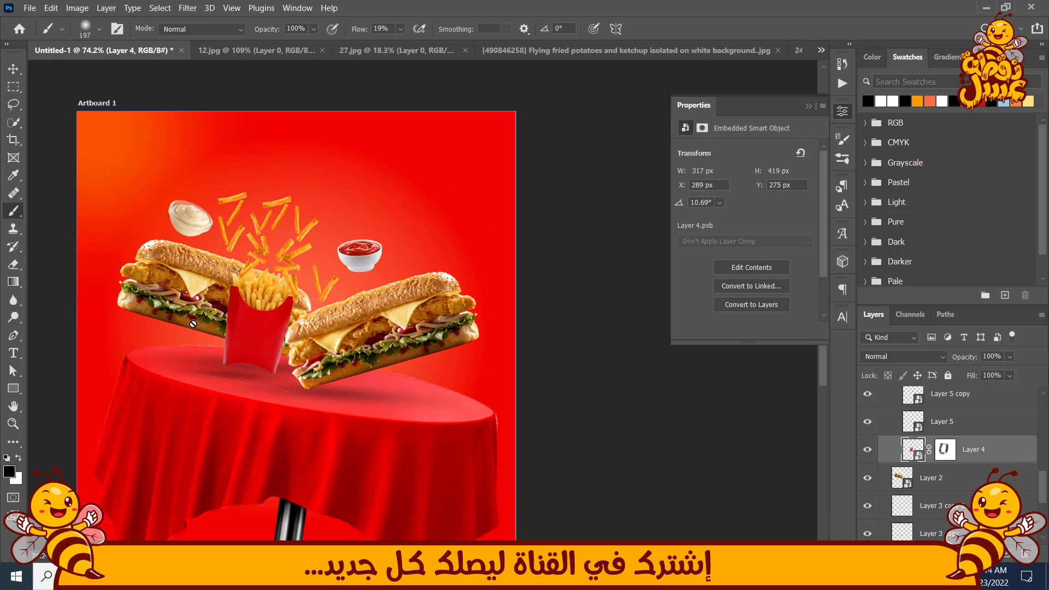
scroll(195, 321, "up", 2)
left_click(946, 456)
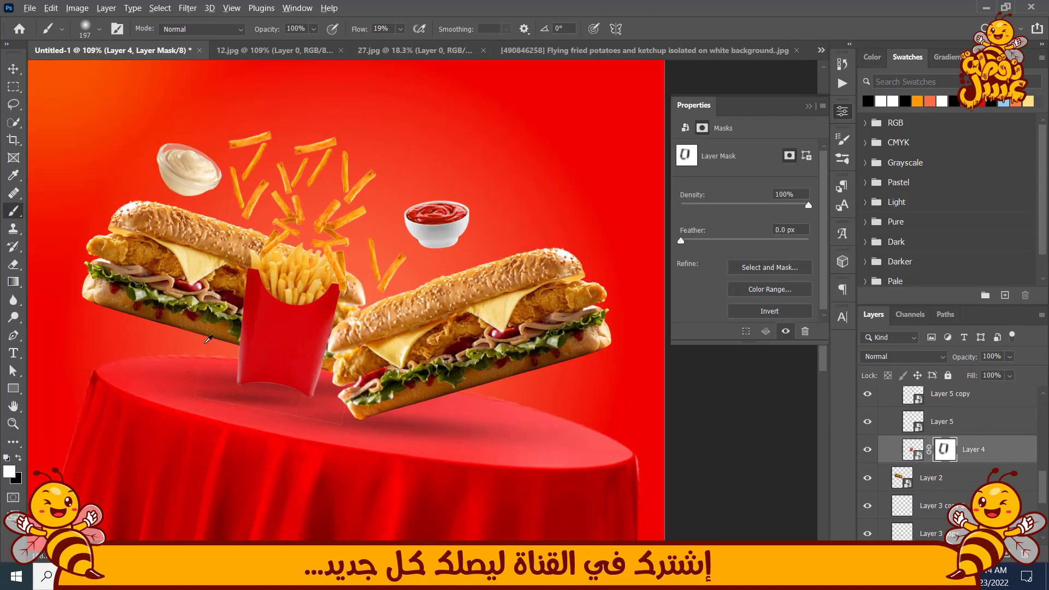
scroll(201, 343, "up", 2)
left_click_drag(205, 344, 134, 343)
key("x")
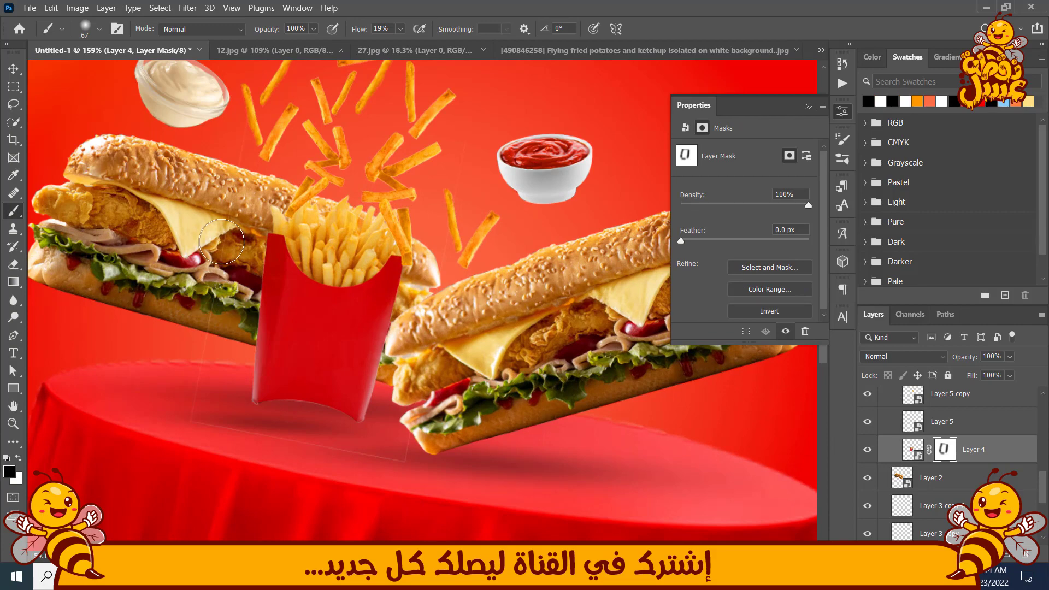
mouse_move(194, 440)
left_mouse_down()
mouse_move(358, 442)
mouse_move(382, 460)
mouse_move(353, 461)
mouse_move(414, 461)
left_mouse_up()
scroll(436, 443, "down", 3)
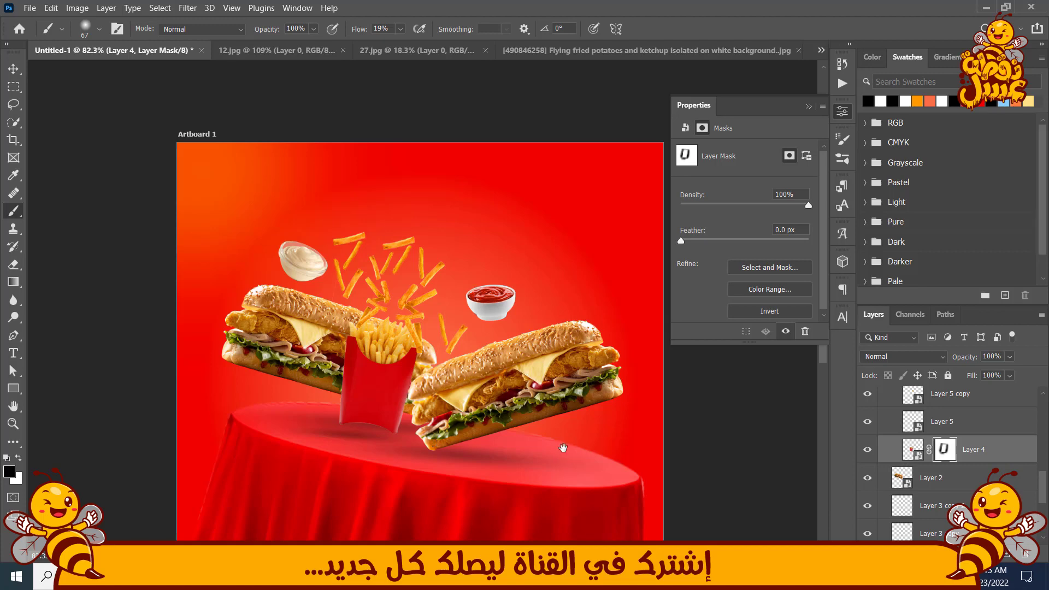
left_click_drag(563, 448, 491, 422)
Add a Curves adjustment clipped to the far sandwich, darken it with input 142 and output 111, and invert its mask
scroll(954, 448, "up", 3)
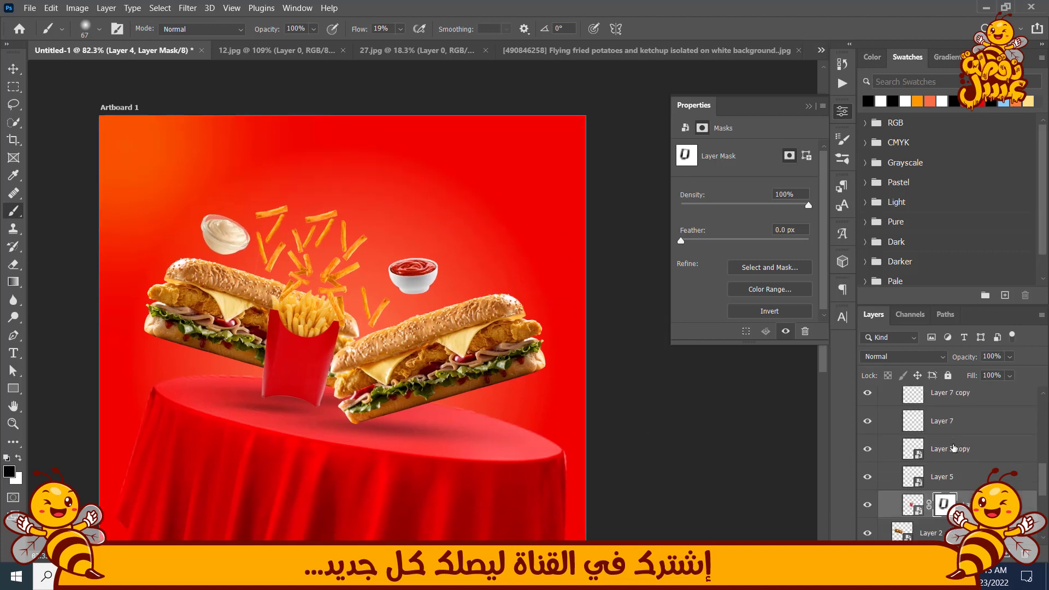
scroll(954, 449, "down", 2)
left_click(952, 497)
left_click(969, 554)
left_click(962, 382)
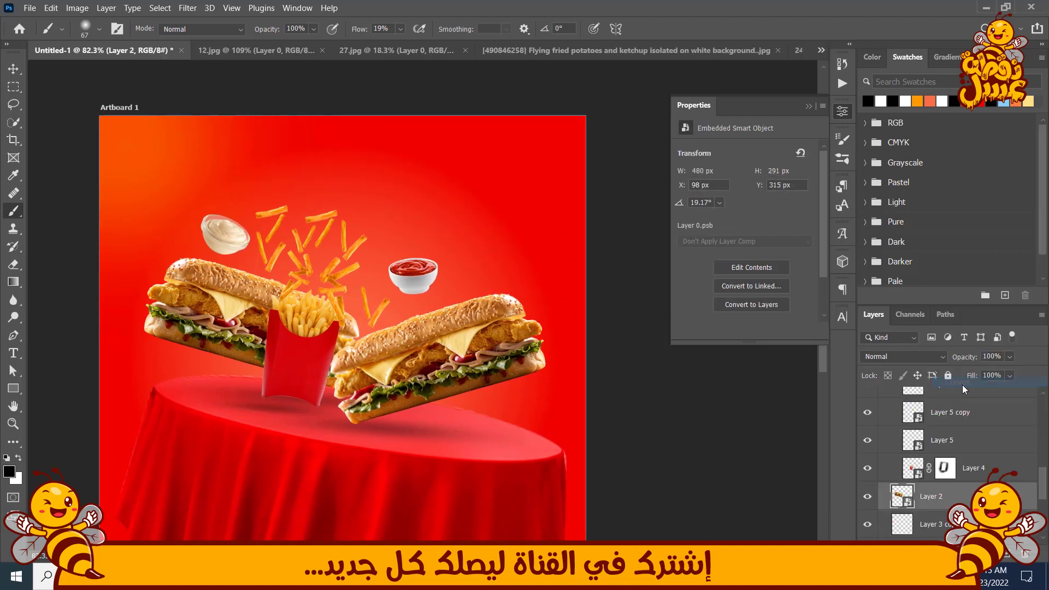
left_click_drag(761, 236, 764, 239)
left_click(725, 331)
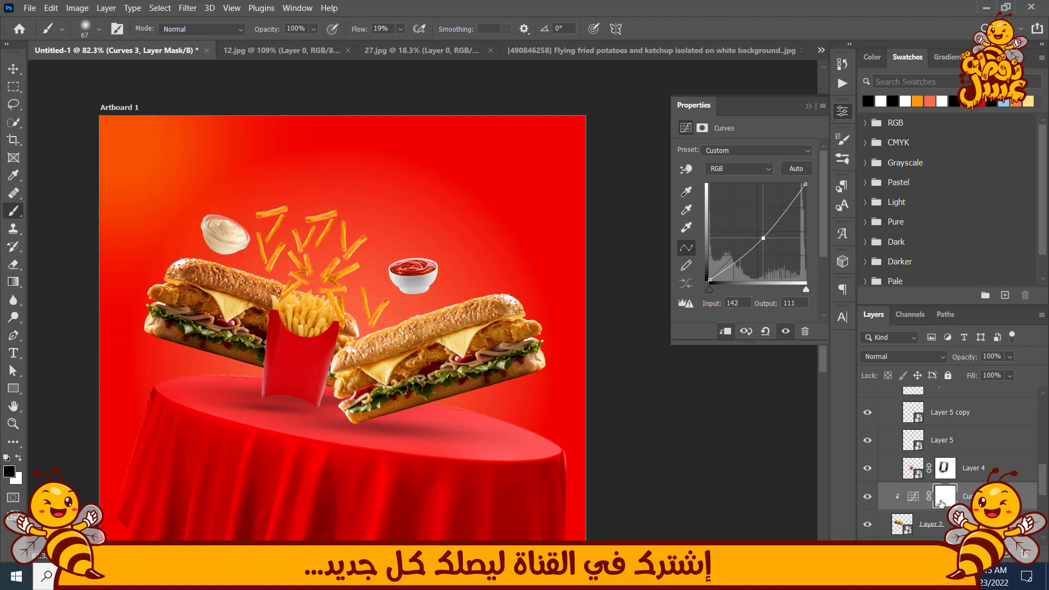
key("ctrl+i")
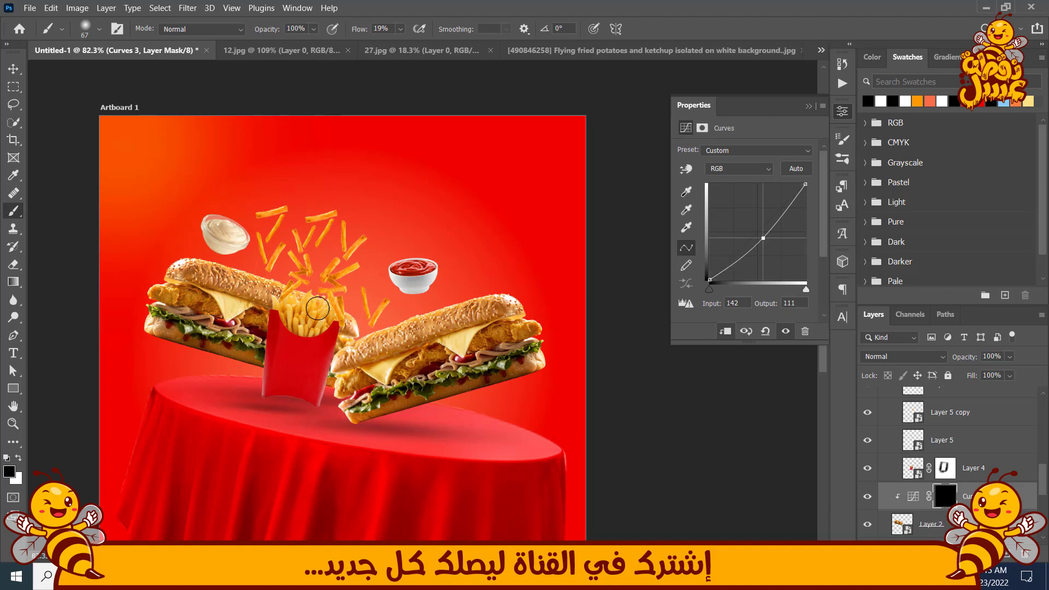
Paint white on the Curves mask behind the fries box and along the far sandwich's underside with a soft 121 px brush
key("x")
left_click_drag(255, 341, 275, 347)
left_click_drag(270, 297, 266, 333)
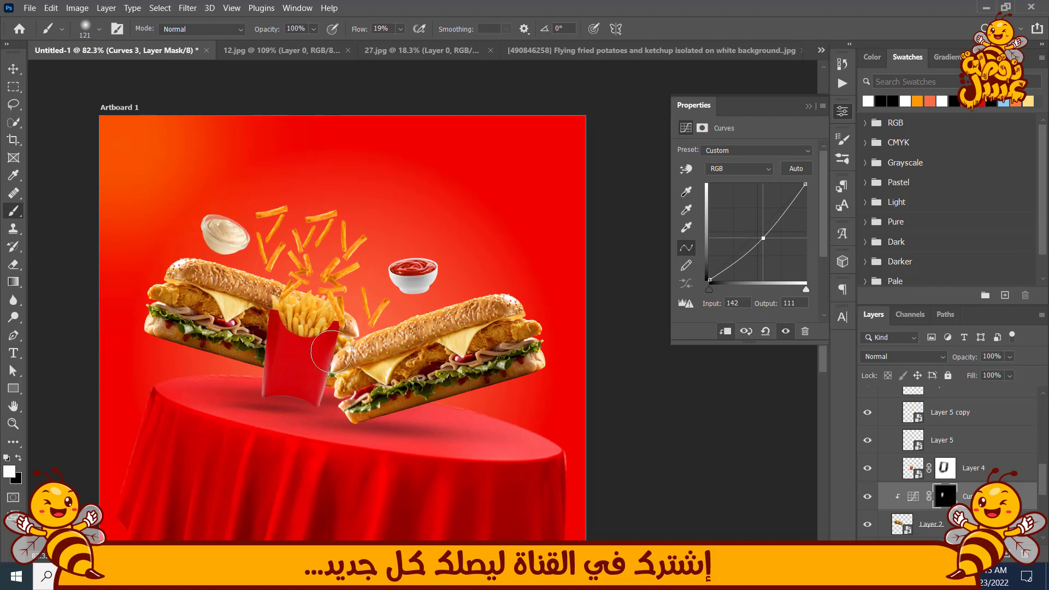
mouse_move(332, 351)
left_mouse_down()
mouse_move(294, 364)
mouse_move(236, 352)
mouse_move(248, 361)
mouse_move(156, 335)
left_mouse_up()
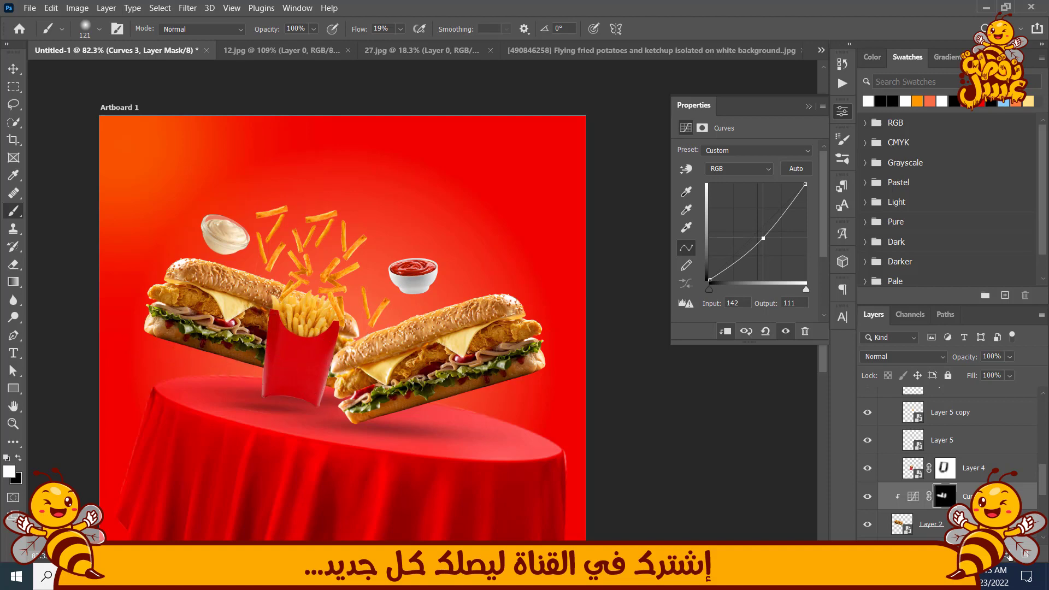
left_click(1008, 560)
left_click(956, 371)
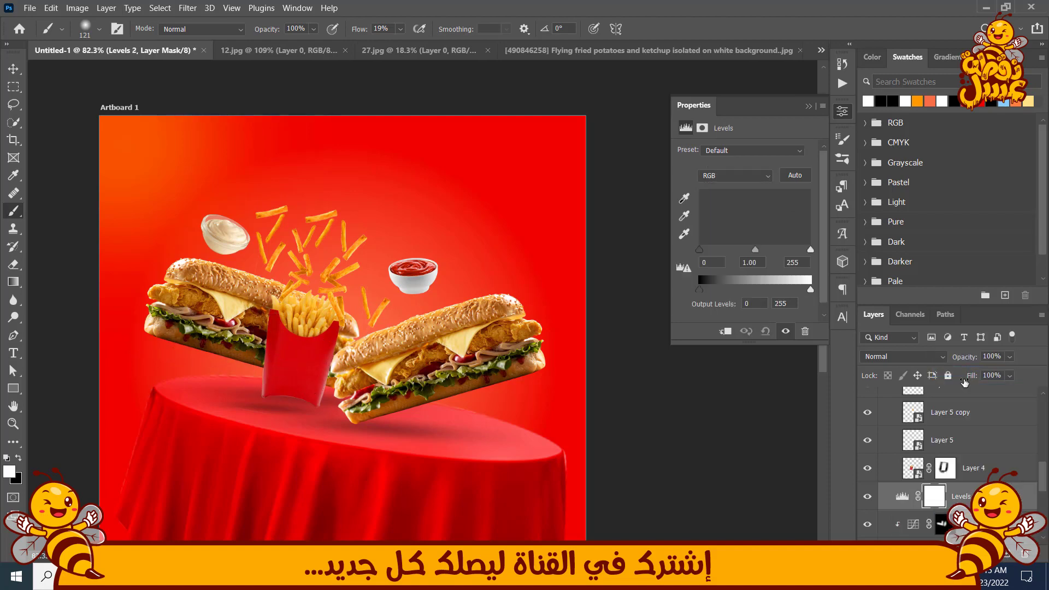
key("Delete")
key("Delete")
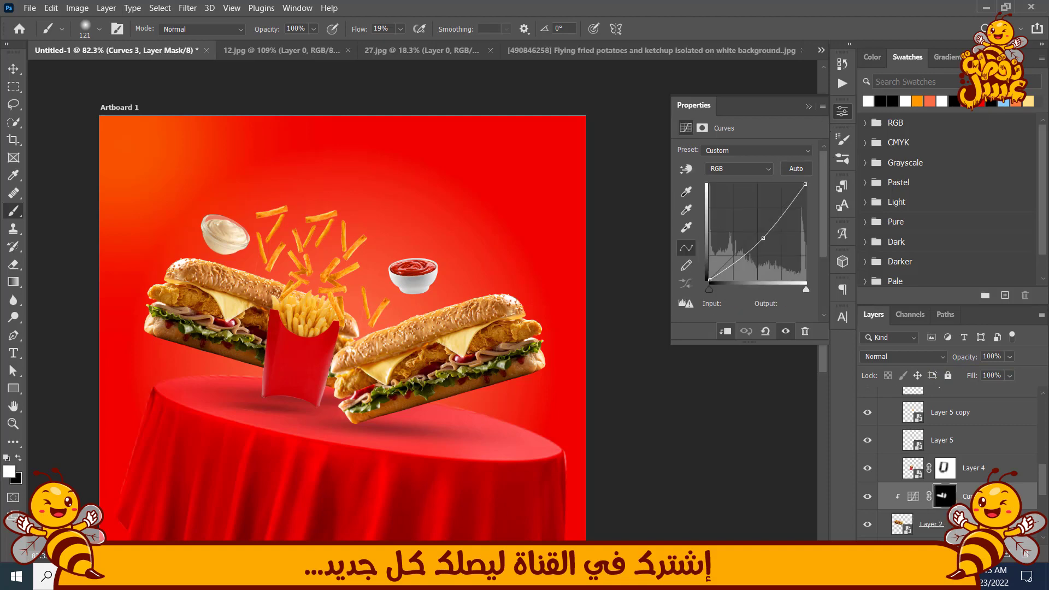
Add a second Curves adjustment clipped to the far sandwich, brighten it with input 108 and output 144, and invert its mask
left_click(972, 555)
left_click(970, 387)
left_click_drag(758, 233, 750, 226)
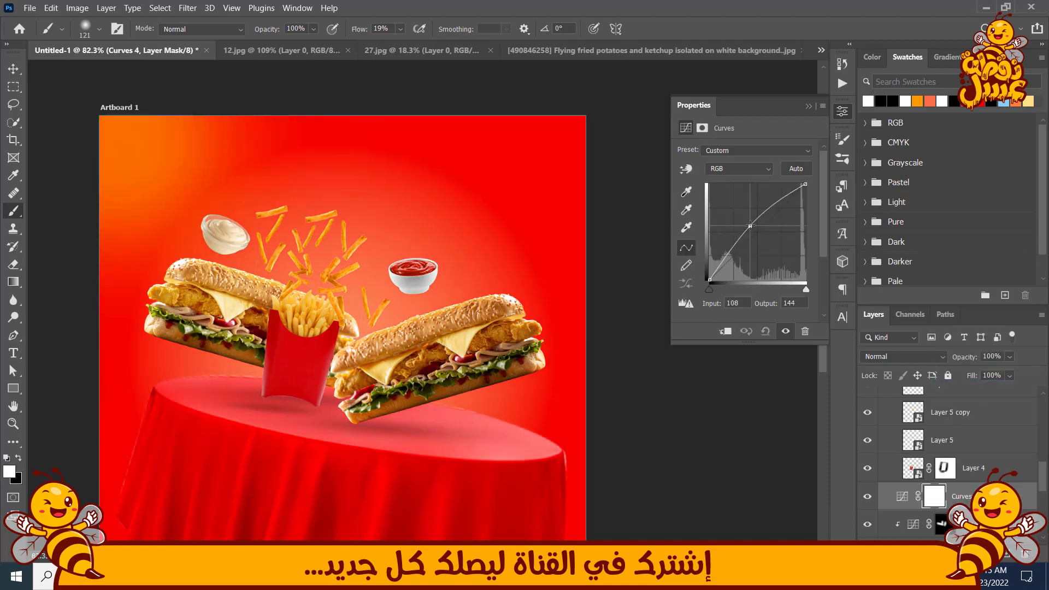
key("ctrl+alt+g")
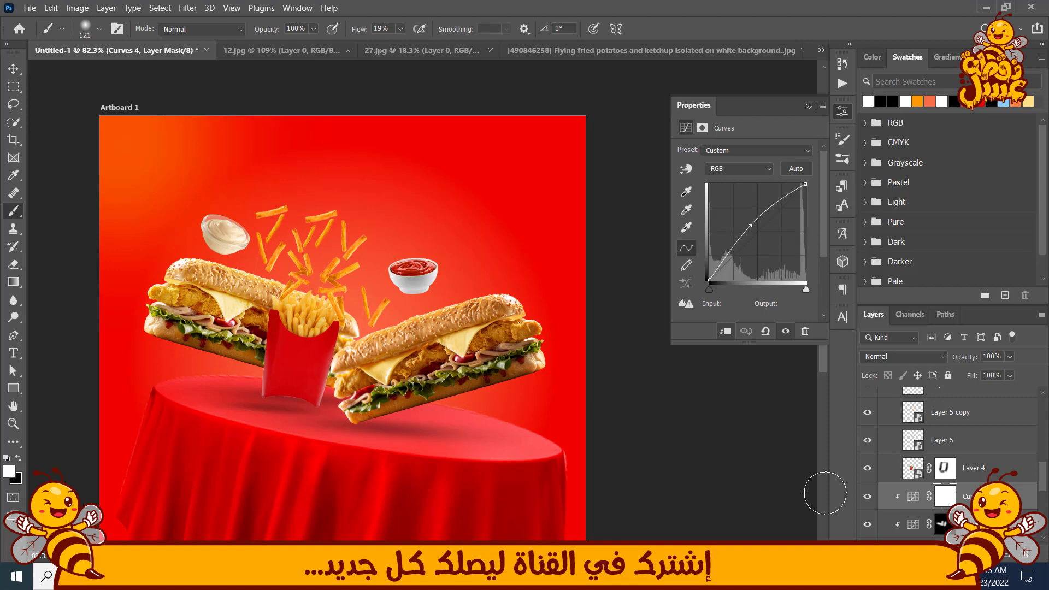
left_click(946, 496)
key("ctrl+i")
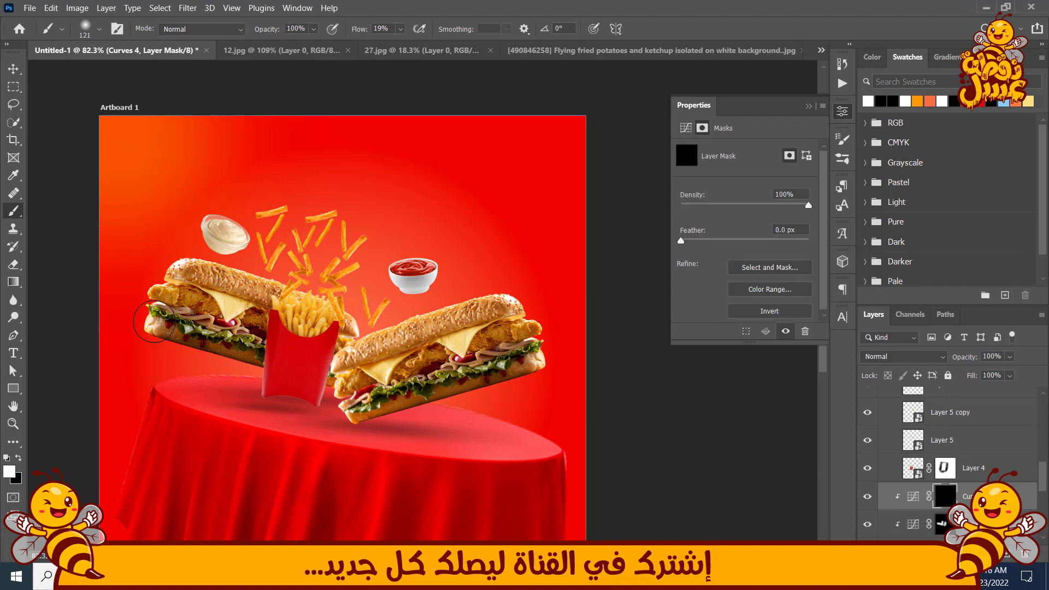
Paint white on the brightening Curves mask along the far sandwich's upper bun and outer end
mouse_move(187, 261)
left_mouse_down()
mouse_move(140, 297)
mouse_move(208, 265)
mouse_move(165, 287)
mouse_move(189, 260)
mouse_move(265, 283)
mouse_move(174, 272)
mouse_move(202, 268)
mouse_move(165, 294)
mouse_move(192, 281)
mouse_move(190, 264)
mouse_move(162, 308)
mouse_move(211, 296)
mouse_move(152, 333)
left_mouse_up()
scroll(218, 372, "down", 3)
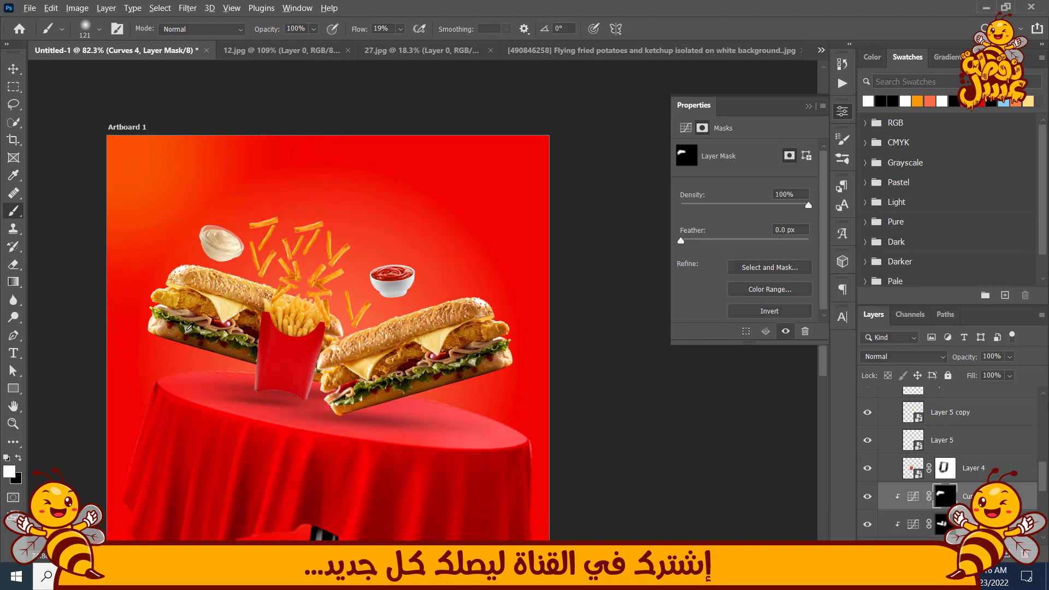
left_click_drag(232, 377, 268, 333)
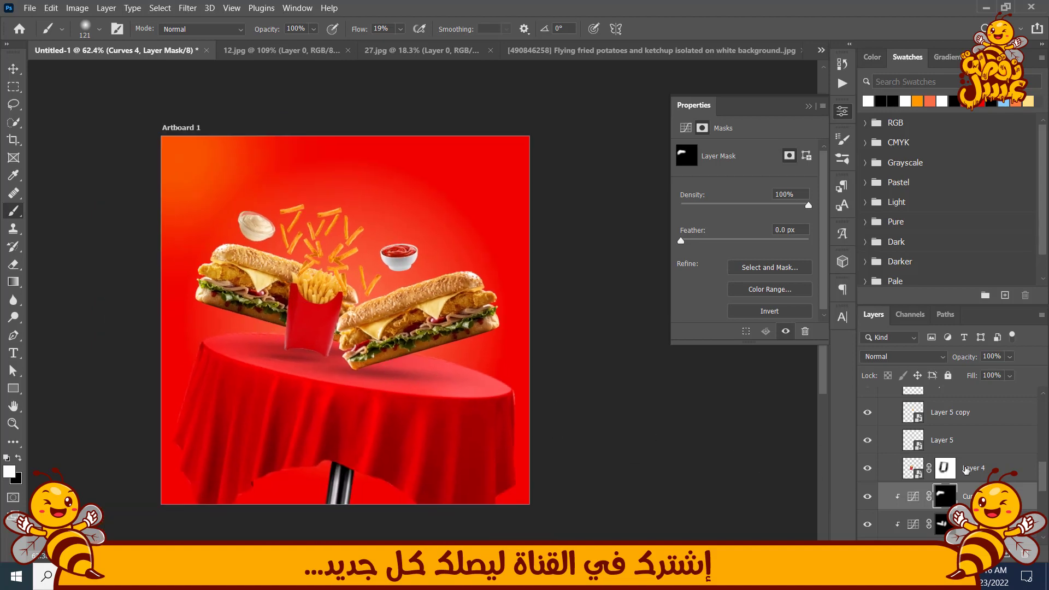
Darken the fries box's lower edge with a clipped Curves adjustment at input 143, output 104, painted through an inverted mask
left_click(966, 469)
left_click(973, 553)
left_click(961, 382)
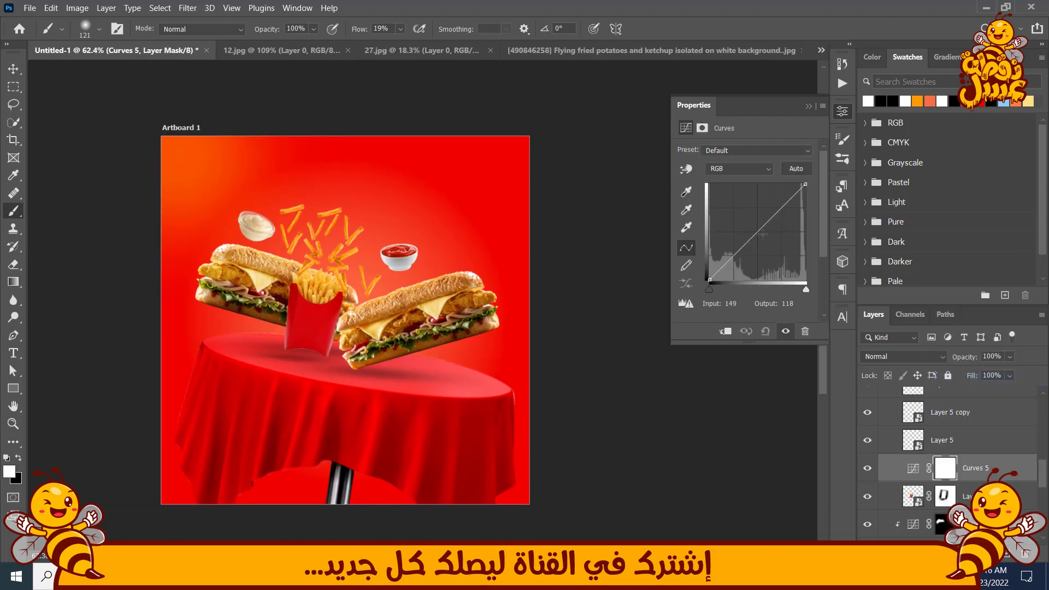
left_click_drag(763, 234, 764, 241)
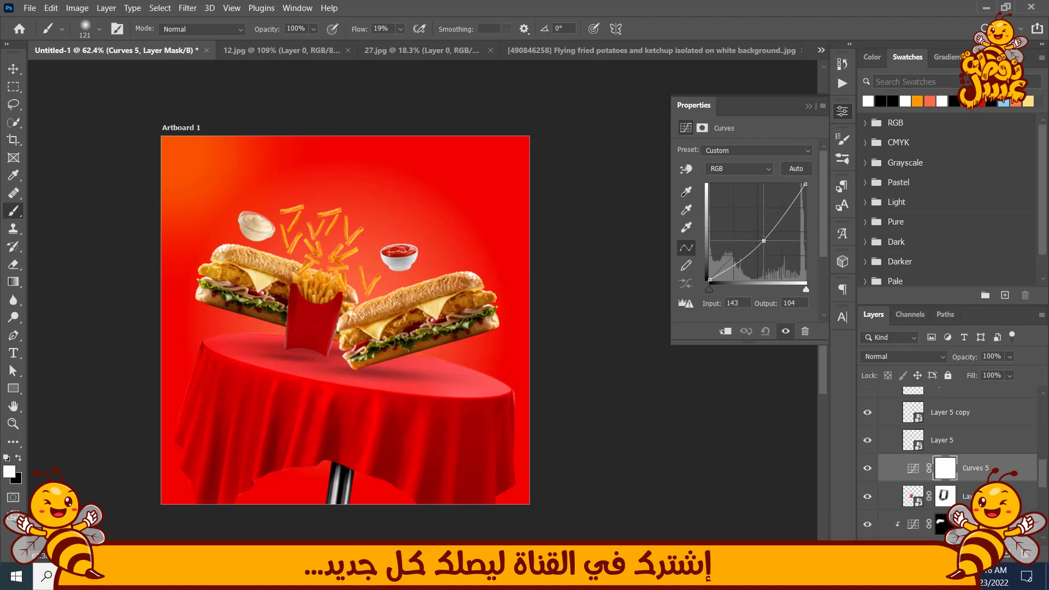
left_click(968, 479, "alt")
key("ctrl+i")
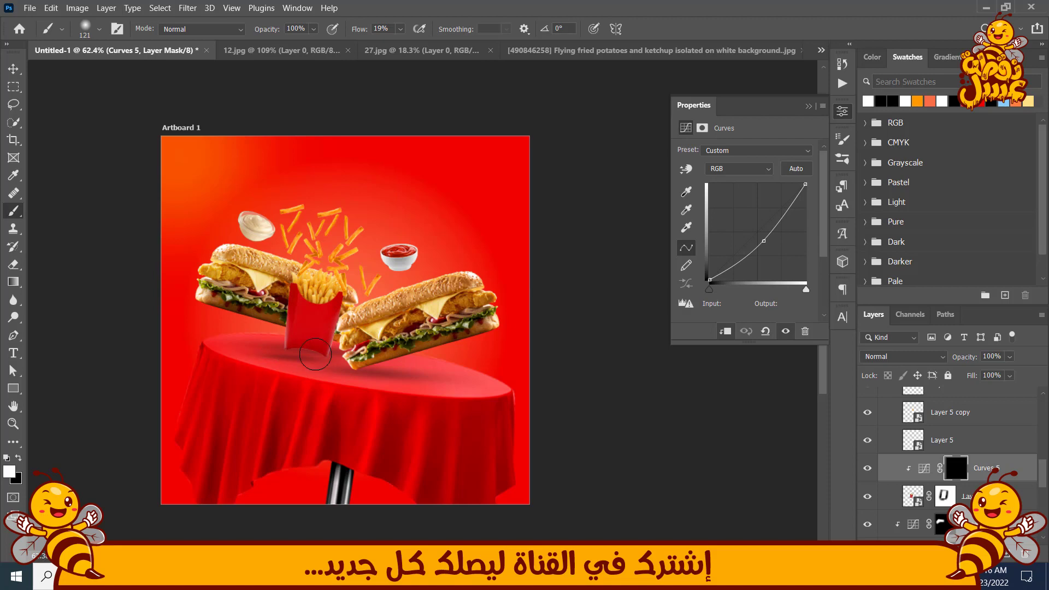
left_click_drag(316, 354, 289, 372)
Group all food, shadow and table layers from the topmost Curves adjustment down to Layer 1
left_click(12, 69)
scroll(977, 435, "up", 12)
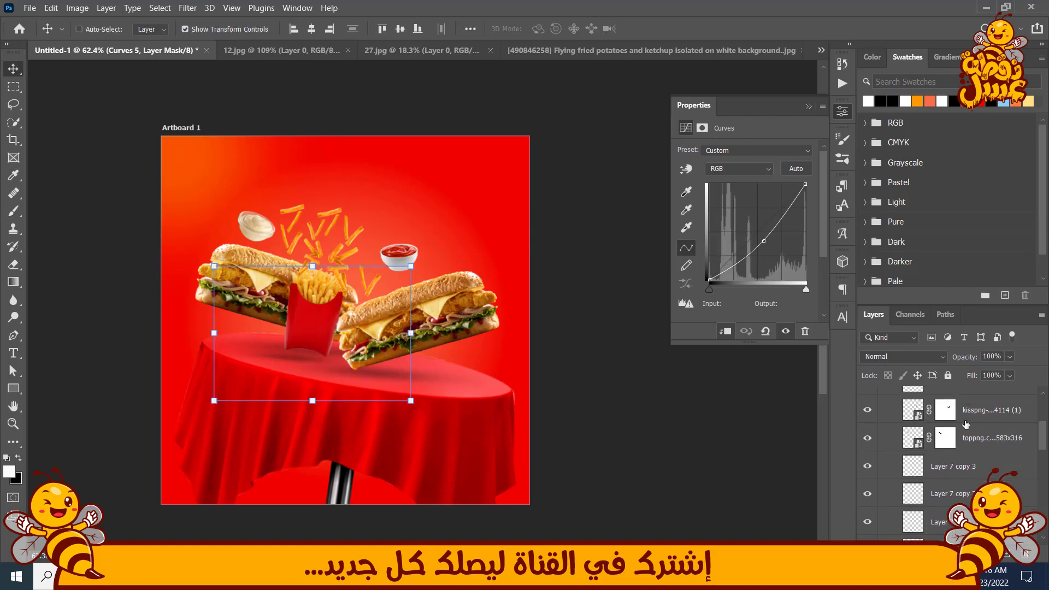
left_click(988, 420)
scroll(988, 419, "down", 3)
scroll(987, 419, "down", 5)
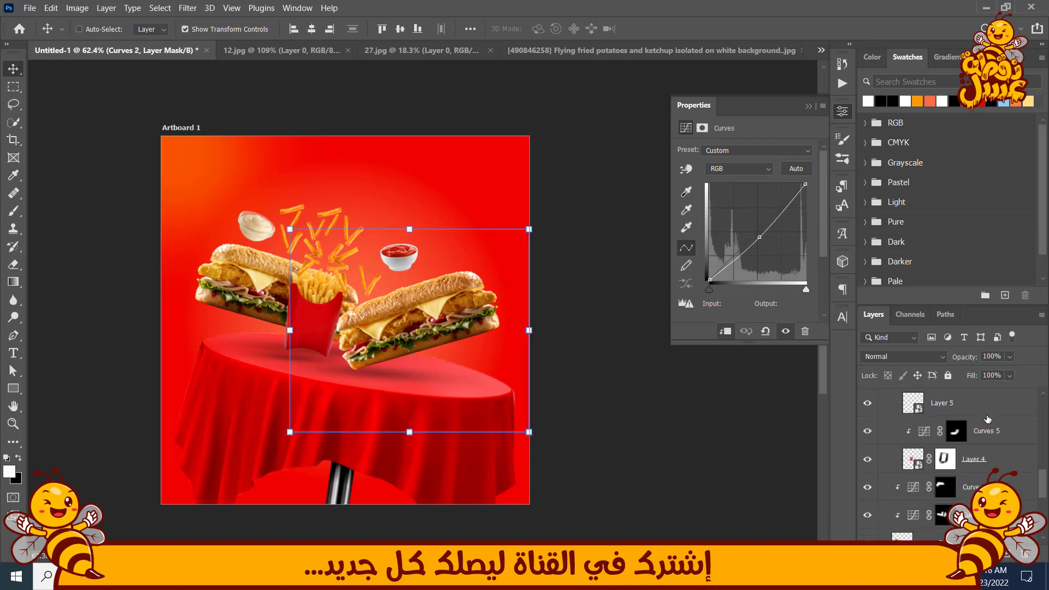
left_click(988, 479, "shift")
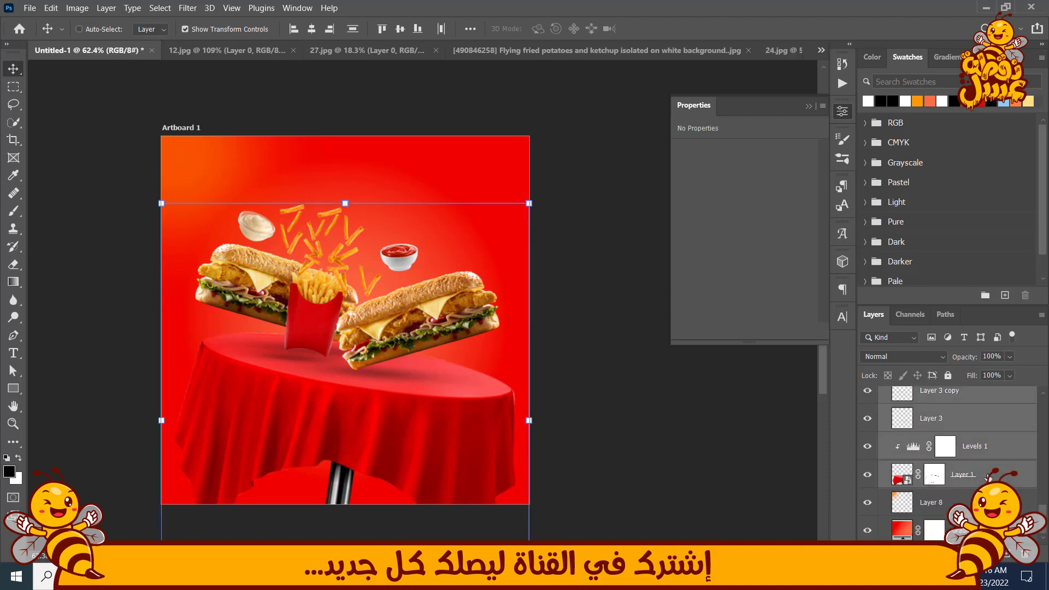
key("ctrl+g")
Enlarge the food and table group slightly beyond the artboard's width and shift it downward on the artboard
left_click_drag(498, 473, 427, 354)
key("ctrl+t")
left_click_drag(500, 444, 515, 462)
left_click_drag(423, 336, 418, 357)
key("Return")
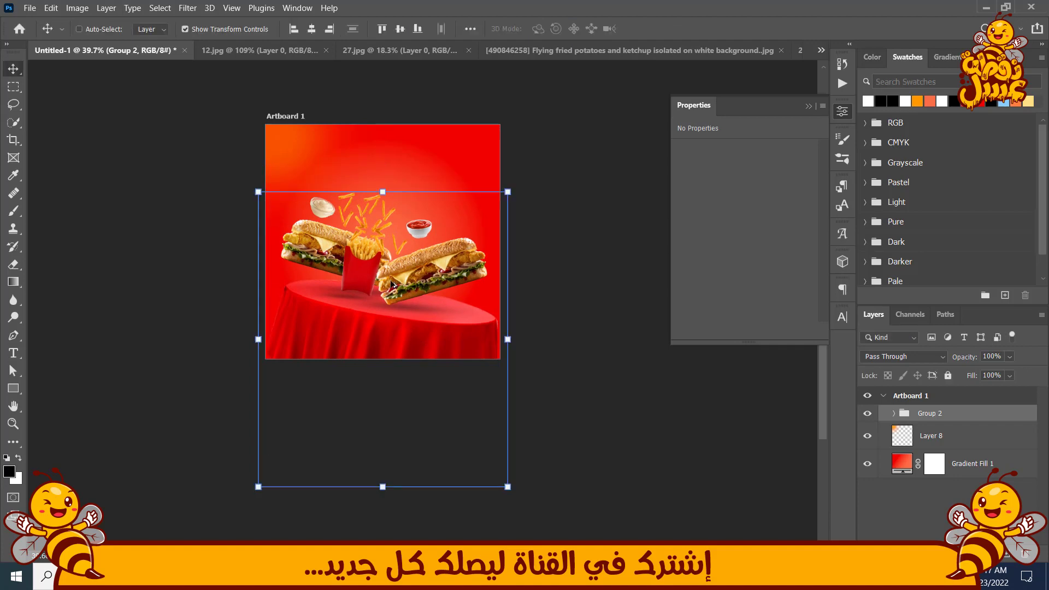
Enlarge the ketchup bowl to about 157 × 122 px, tilt it to -10.95° and place it above the near sandwich
scroll(421, 233, "up", 2)
scroll(422, 232, "up", 2)
right_click(424, 236)
left_click(438, 271)
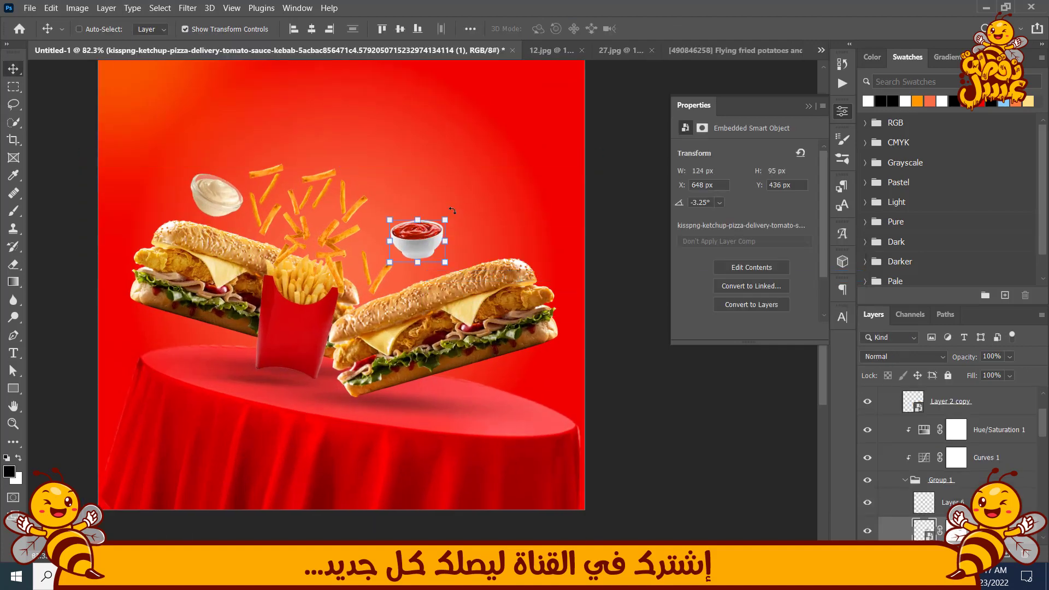
key("ctrl+t")
left_click_drag(455, 212, 455, 205)
left_click_drag(435, 240, 440, 245)
key("Return")
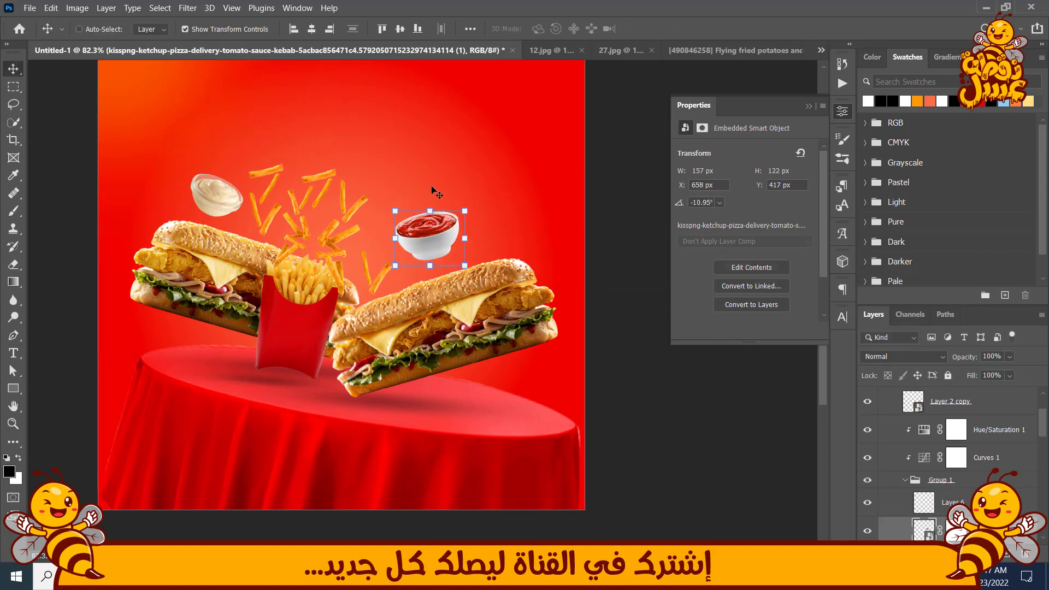
Enlarge the tomato to about 293 × 289 px, rotate it to -13.83° and place it at the poster's lower right corner
left_click_drag(432, 184, 408, 256)
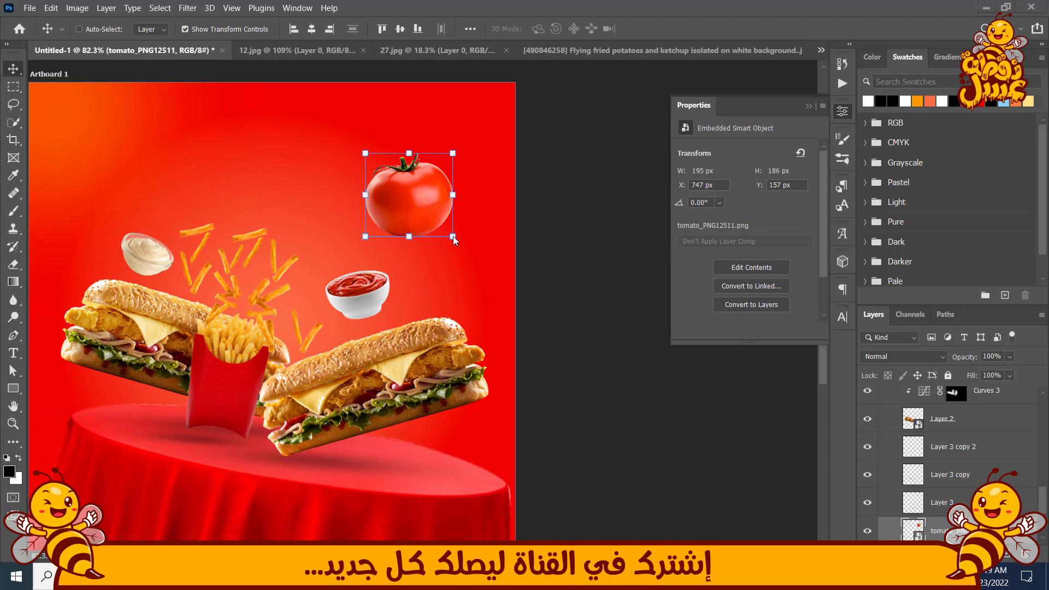
left_click_drag(453, 239, 497, 281)
left_click_drag(446, 222, 526, 320)
left_click_drag(623, 347, 613, 368)
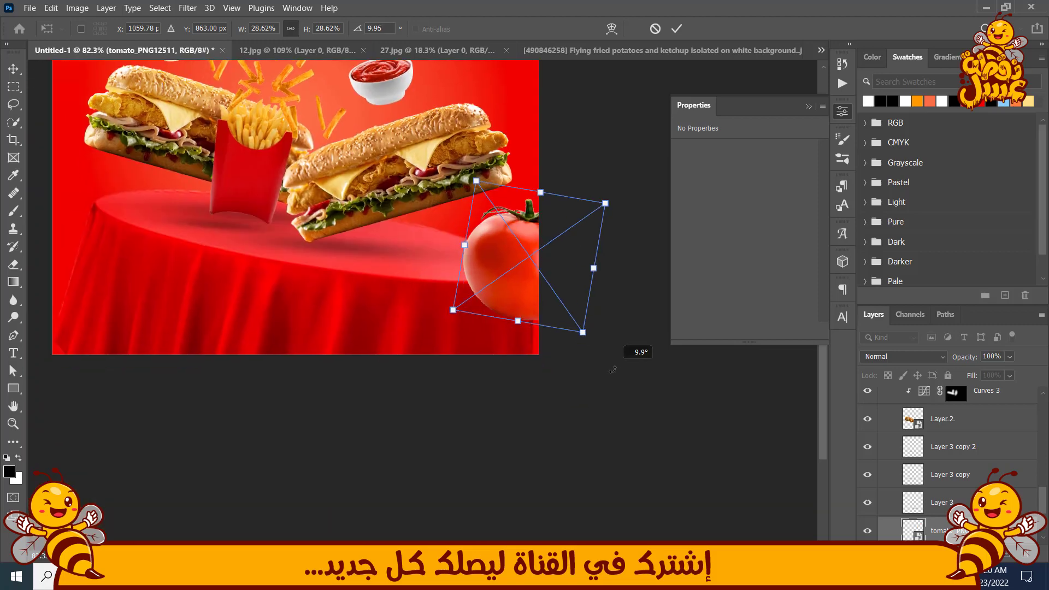
left_click_drag(539, 329, 528, 370)
left_click_drag(567, 400, 615, 382)
left_click_drag(500, 321, 488, 312)
key("Return")
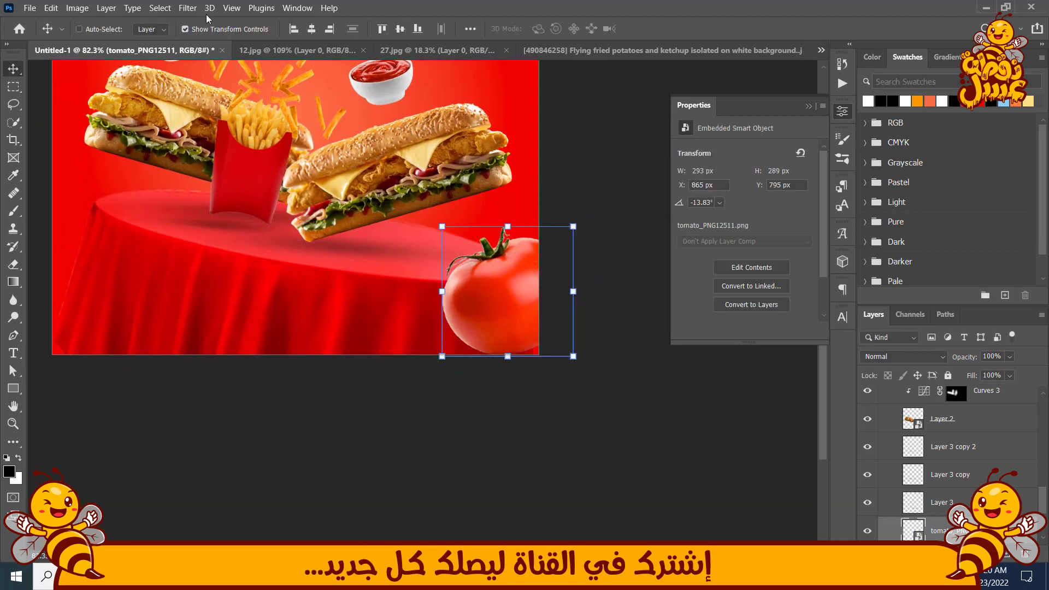
Apply a Motion Blur to the tomato with an angle of -50° and a distance of 40 pixels
left_click(187, 8)
mouse_move(219, 171)
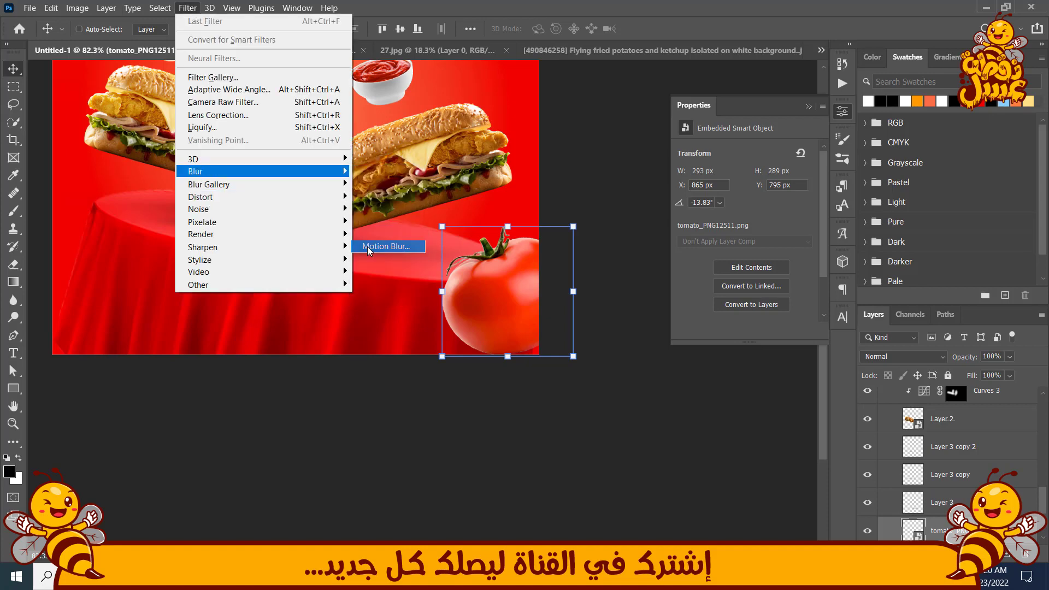
left_click(385, 246)
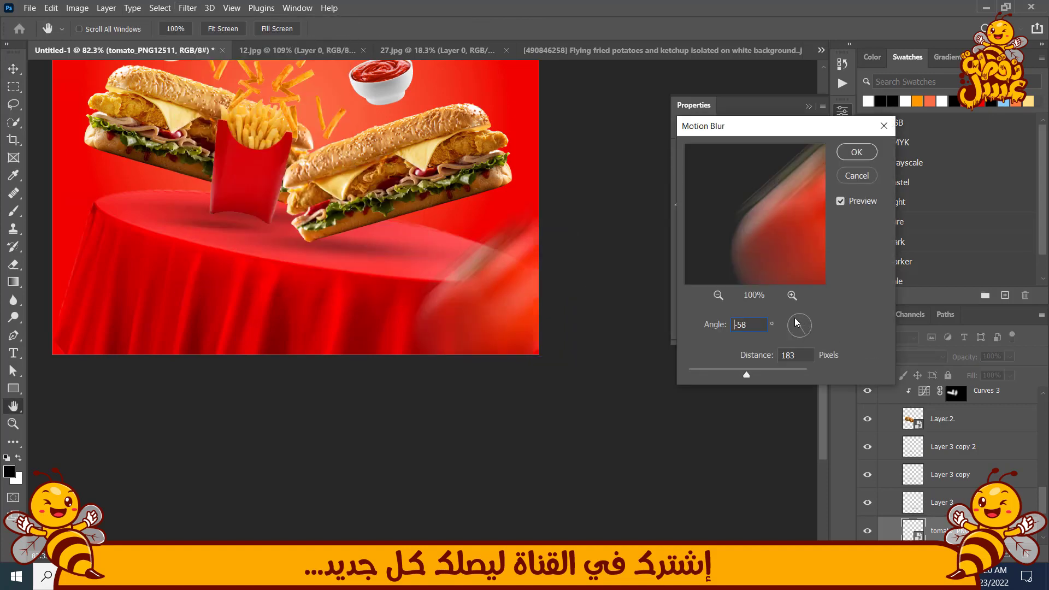
left_click_drag(731, 376, 714, 373)
left_click(857, 152)
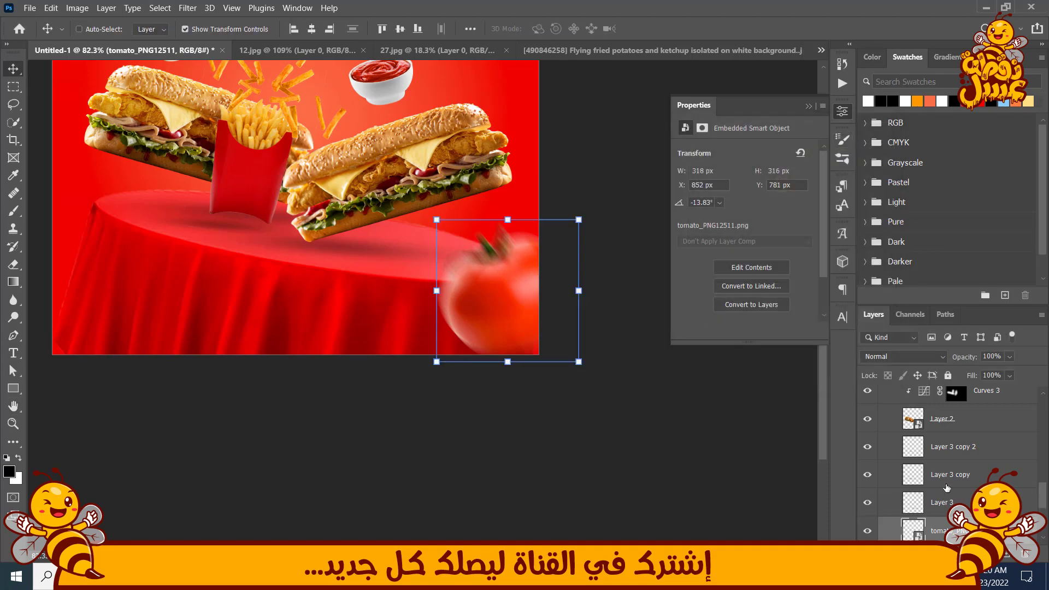
Add a Levels adjustment clipped to the blurred tomato and set its black input level to 31
left_click(972, 553)
left_click(962, 376)
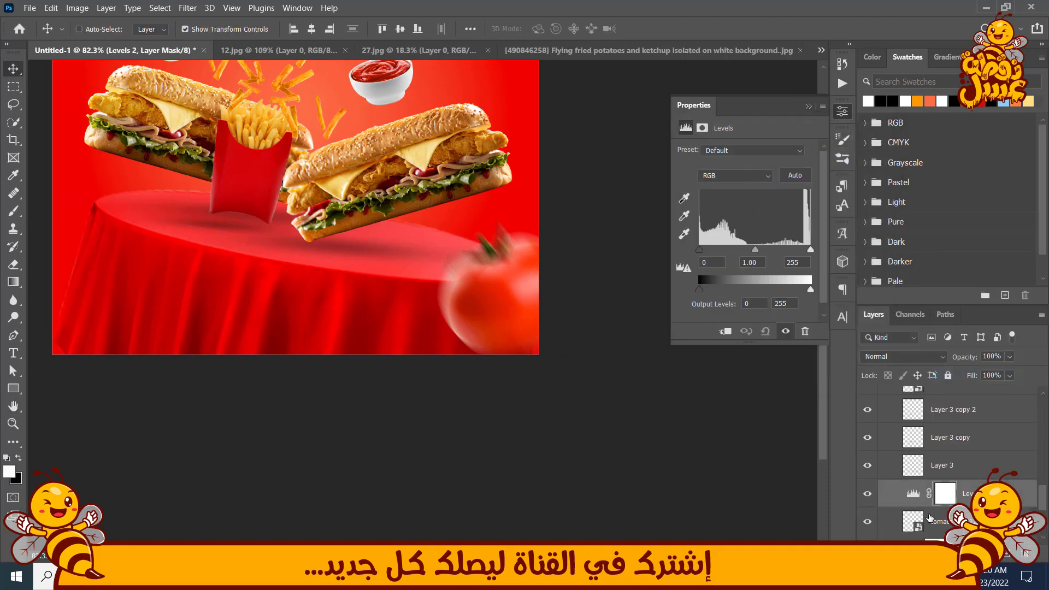
left_click(932, 506, "alt")
left_click_drag(699, 250, 714, 252)
left_click_drag(620, 174, 642, 294)
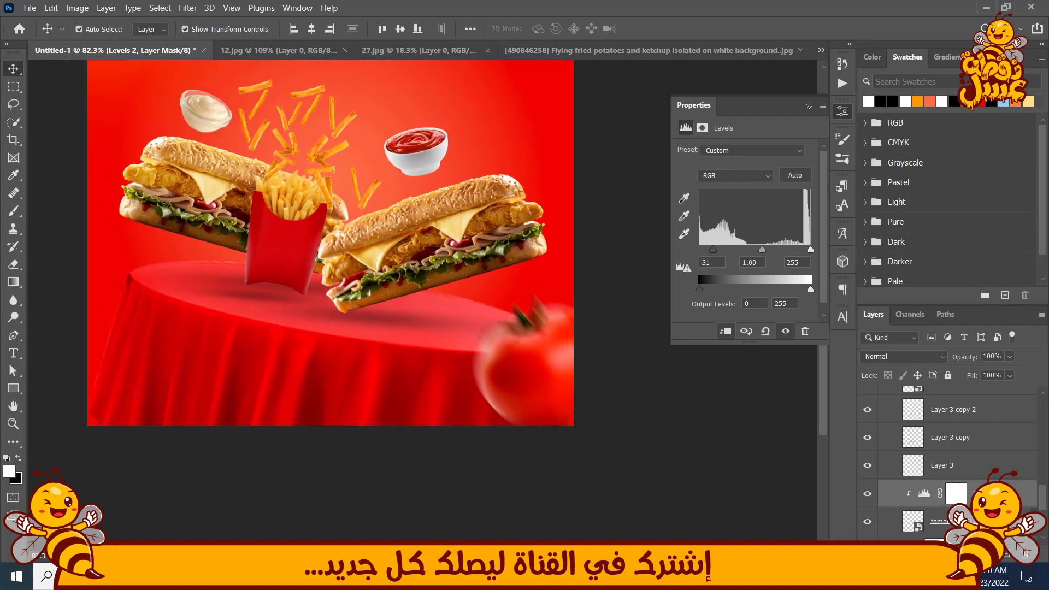
Group the tomato with its Levels adjustment and duplicate the group onto the left part of the table
left_click(975, 522, "shift")
key("ctrl+g")
left_click_drag(519, 386, 193, 320, "ctrl+alt")
Scale the tomato copy to 88.62% width and 80.60% height, rotate it 24.57° and place it over the table's left edge
key("ctrl+t")
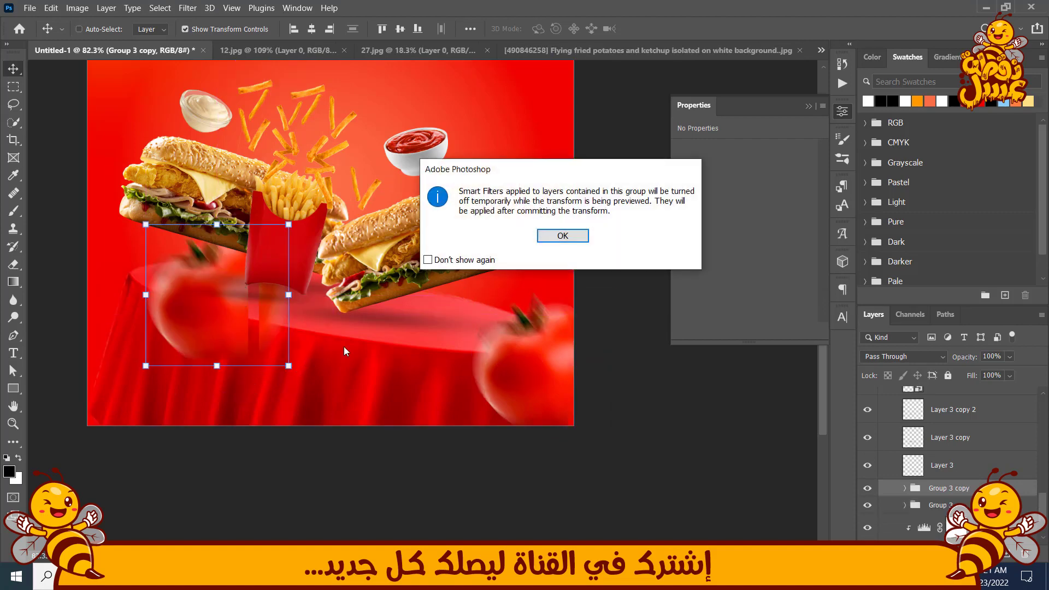
left_click(563, 237)
left_click_drag(290, 382, 249, 351)
left_click_drag(210, 299, 183, 339)
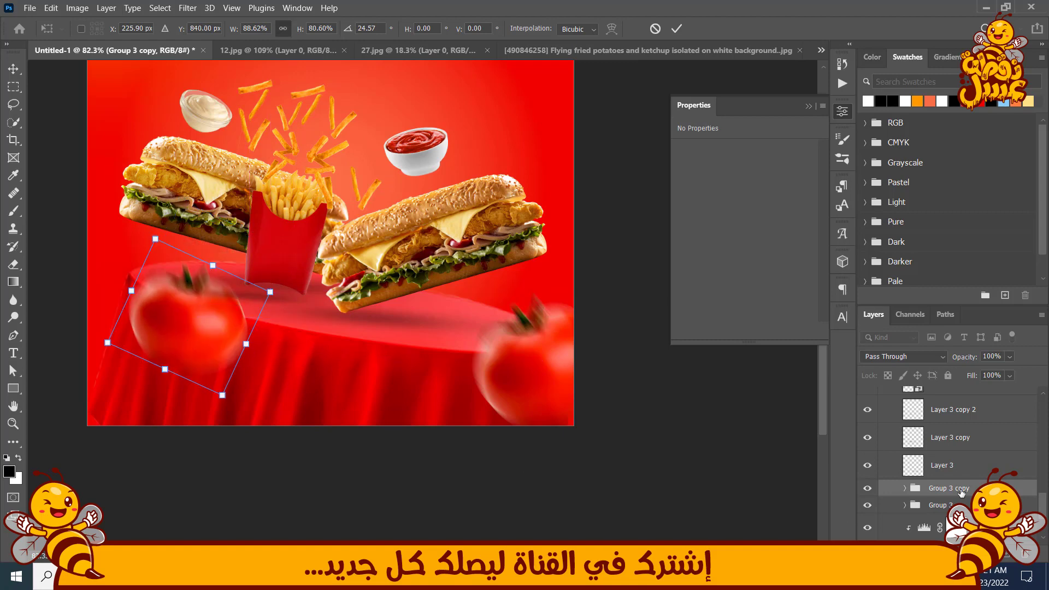
key("Return")
Bring the tomato copy to the top of Group 2, rotate it further clockwise and shift it against the poster's left edge
left_click_drag(960, 492, 955, 382)
left_click(262, 379)
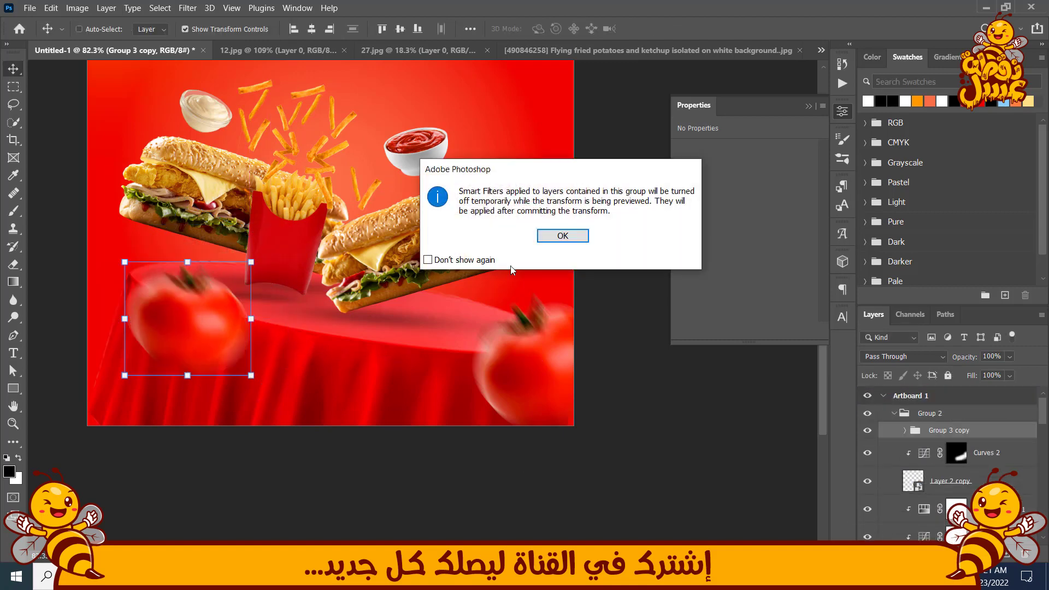
left_click(562, 234)
left_click_drag(262, 380, 202, 416)
left_click_drag(175, 345, 136, 319)
key("Return")
Edit the left tomato's Motion Blur smart filter, applying a -50° angle with a 40-pixel distance
left_click(905, 430)
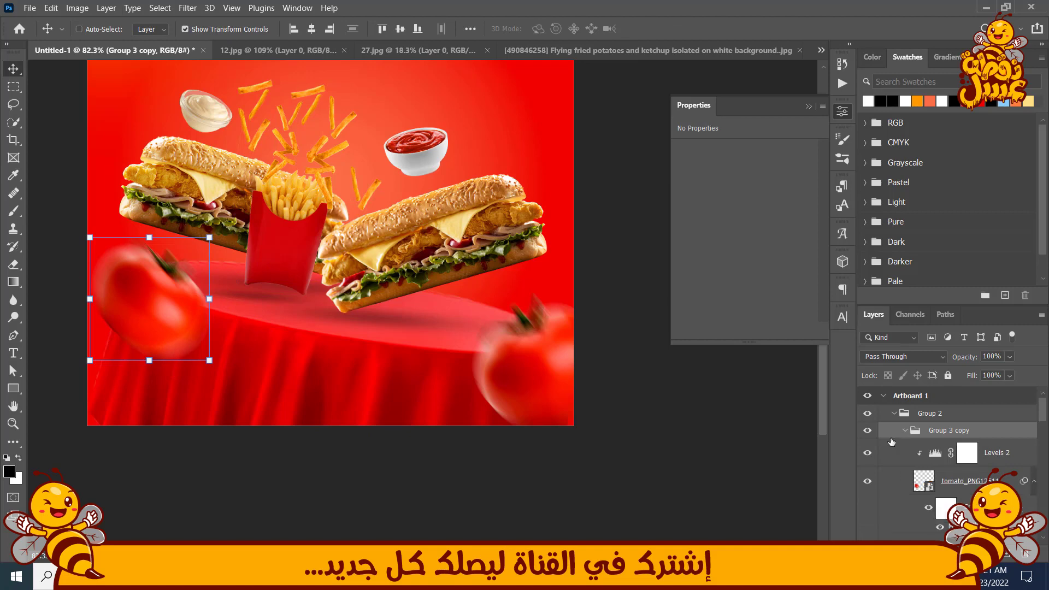
double_click(960, 529)
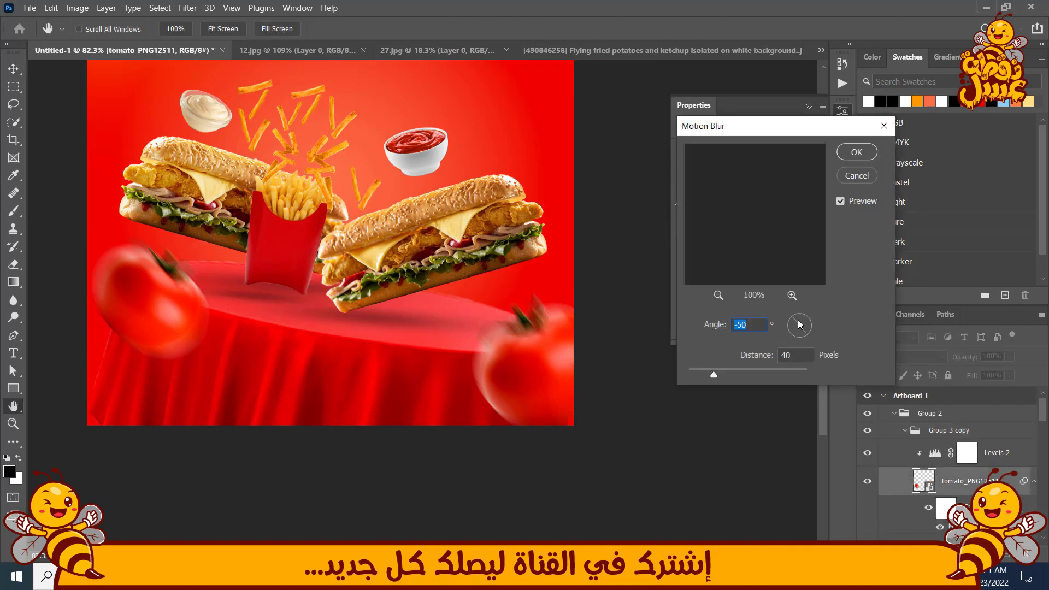
left_click(857, 152)
scroll(339, 270, "down", 1)
left_click_drag(340, 271, 335, 290)
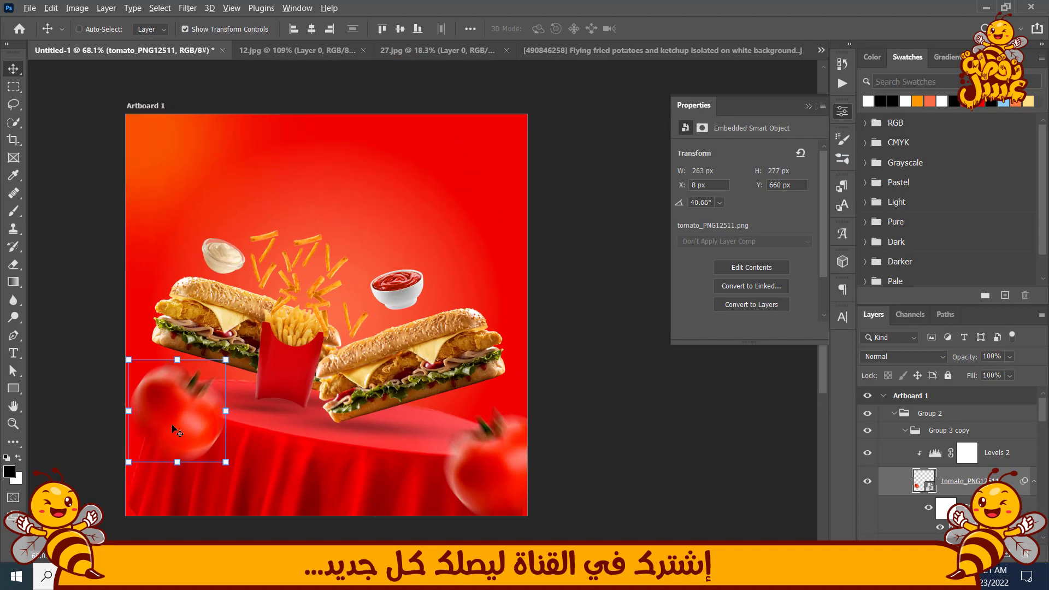
Duplicate the left tomato into the poster's upper-right corner, partly cropped by the edge, and rotate it to about 1°
left_click_drag(176, 431, 515, 164)
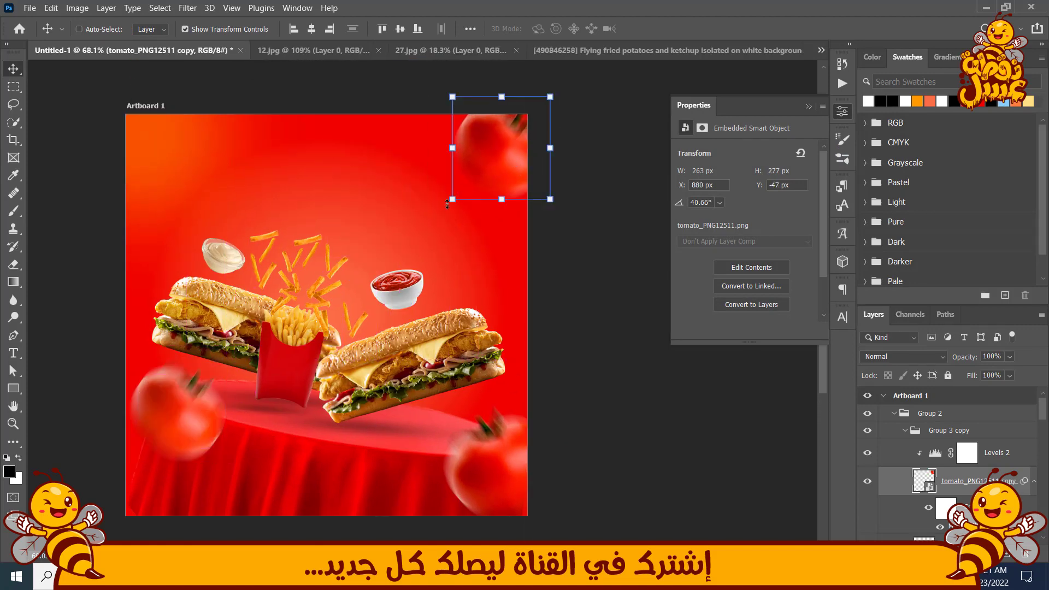
key("ctrl+t")
left_click(563, 262)
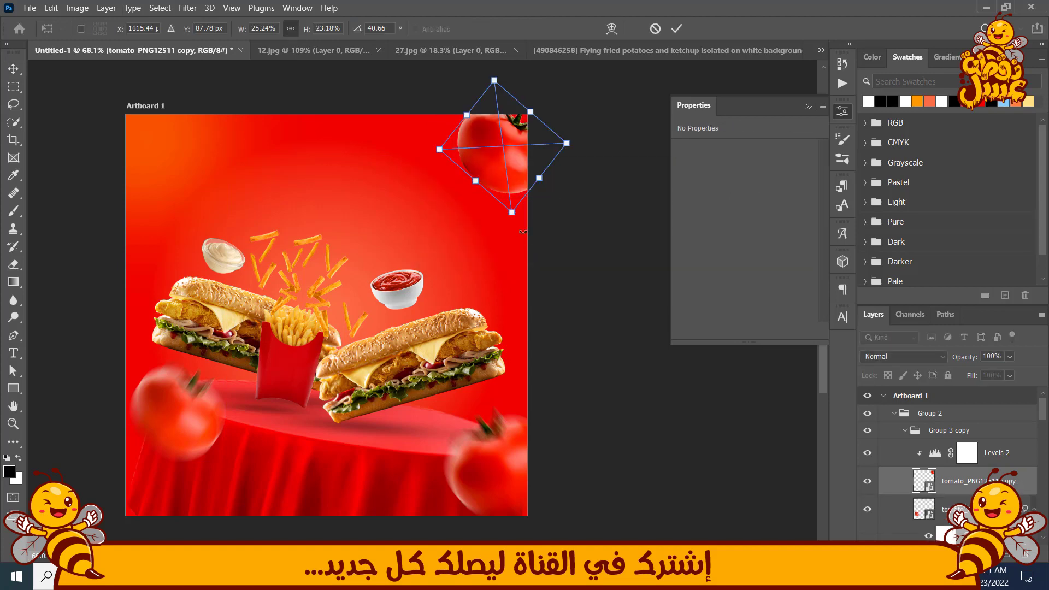
left_click_drag(523, 232, 572, 200)
key("Return")
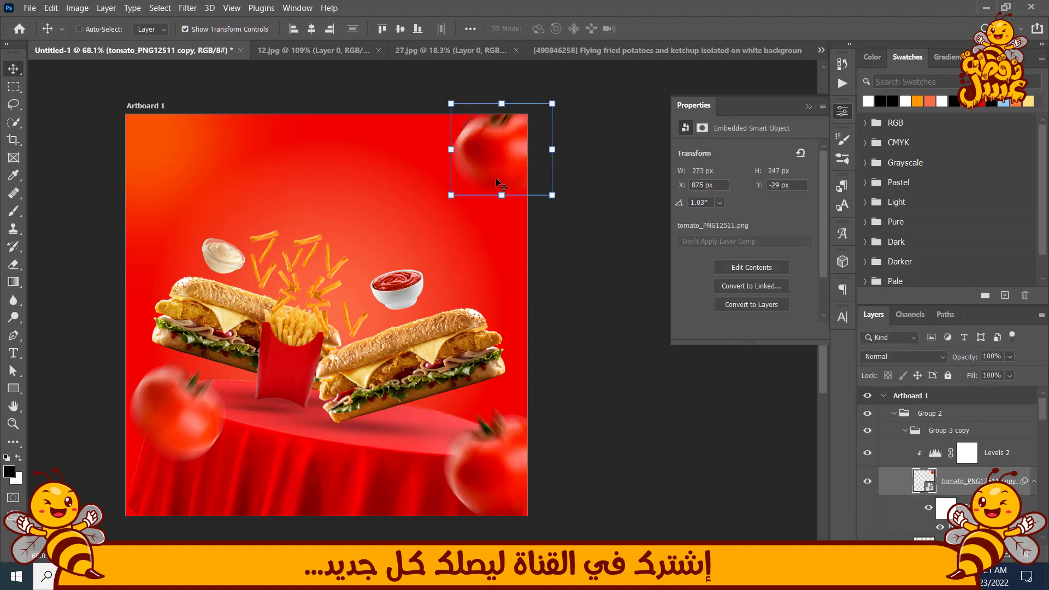
left_click_drag(345, 233, 374, 214)
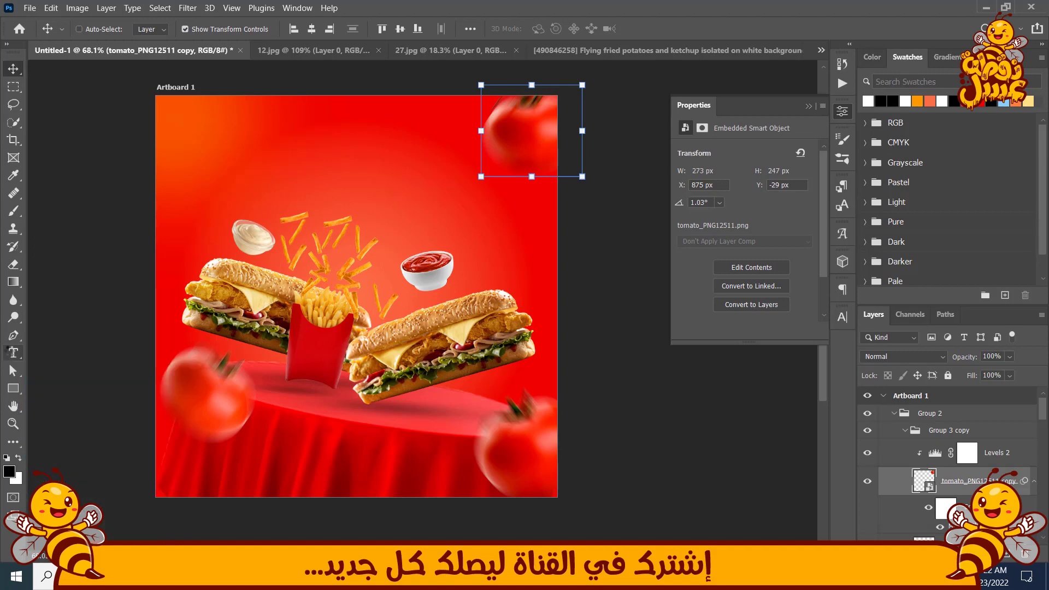
Add a placeholder text layer at the poster's top, move it above Group 2 in the layer stack and shift it slightly down-left
left_click(430, 149)
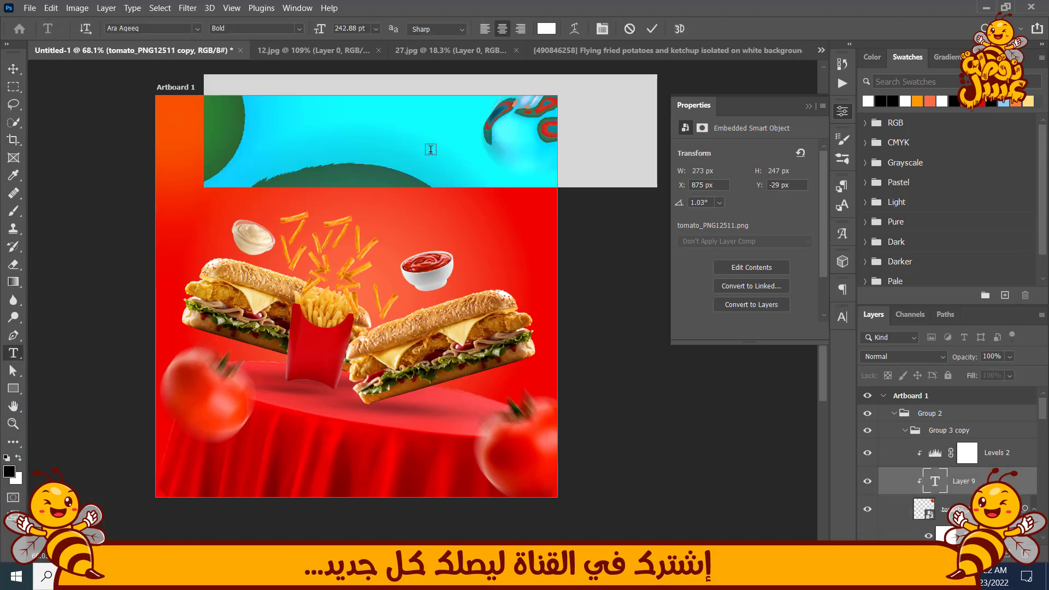
left_click(14, 69)
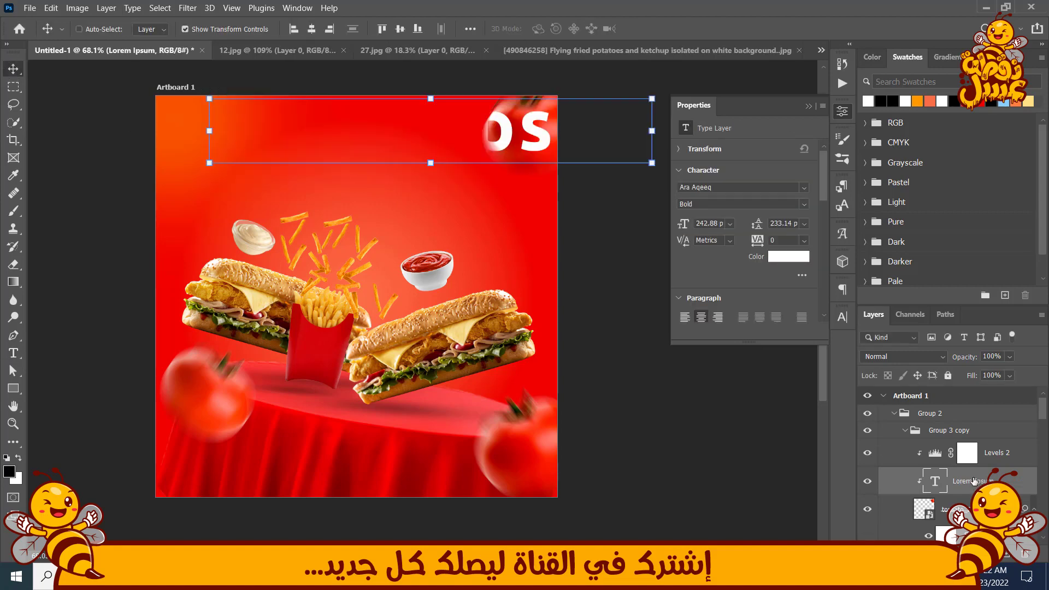
left_click_drag(972, 481, 971, 407)
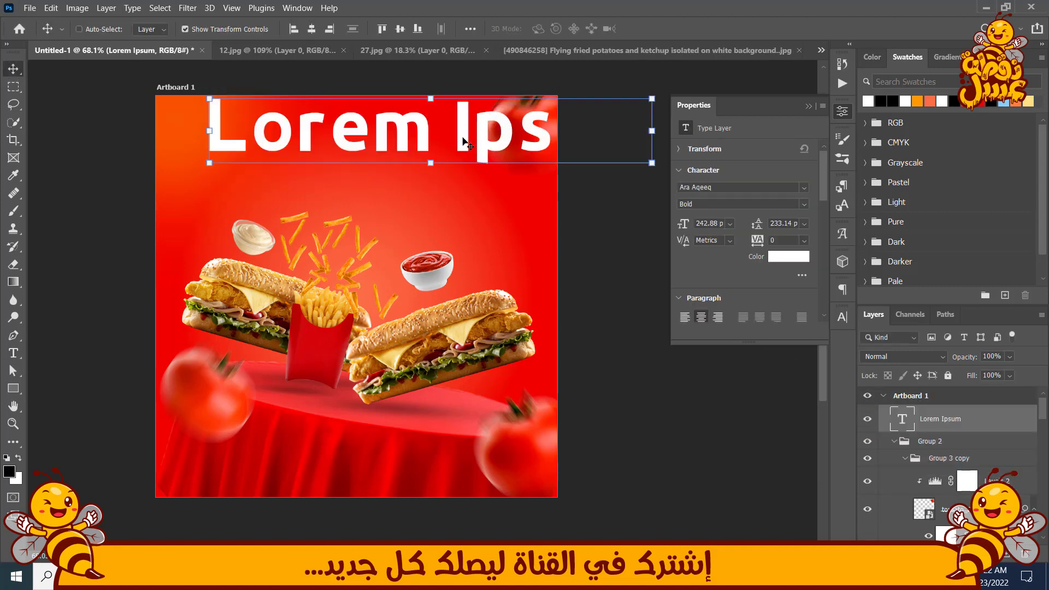
left_click_drag(464, 143, 445, 170)
Replace the placeholder headline text with "عرض"
key("t")
left_click(355, 159)
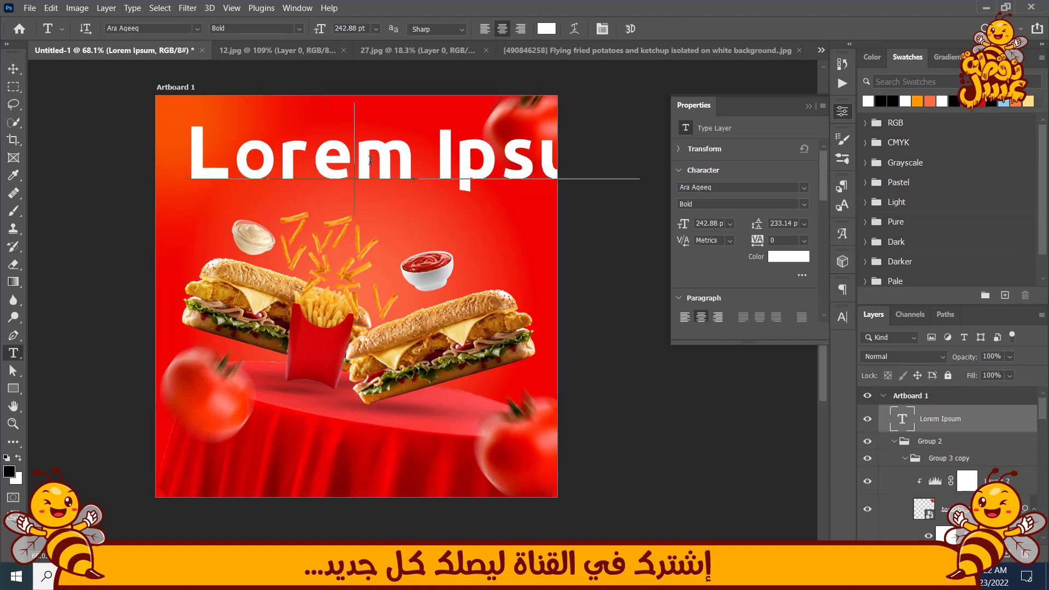
key("ctrl+a")
type("U")
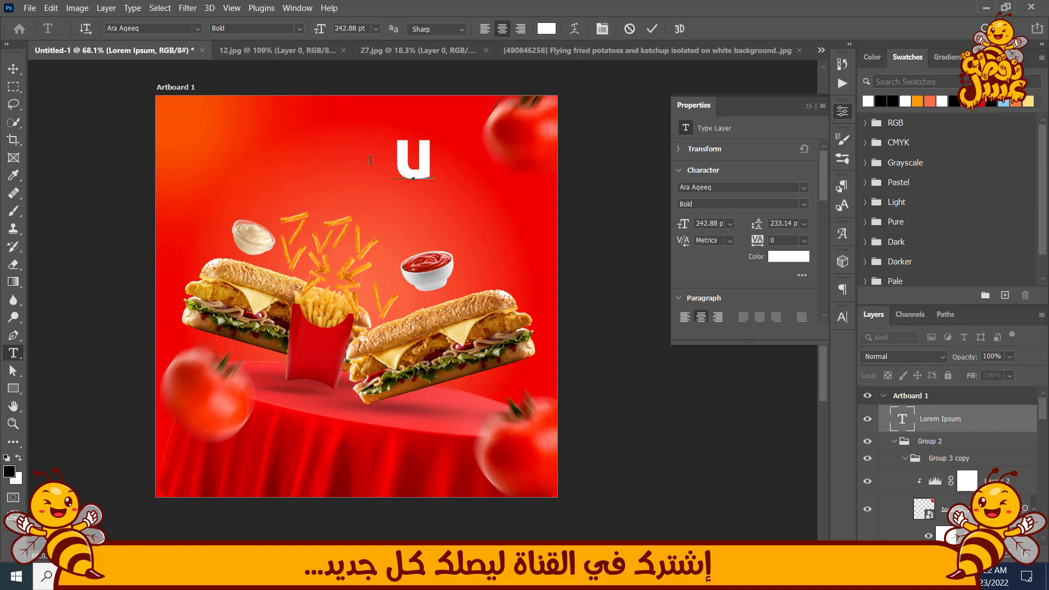
key("BackSpace")
type("ع")
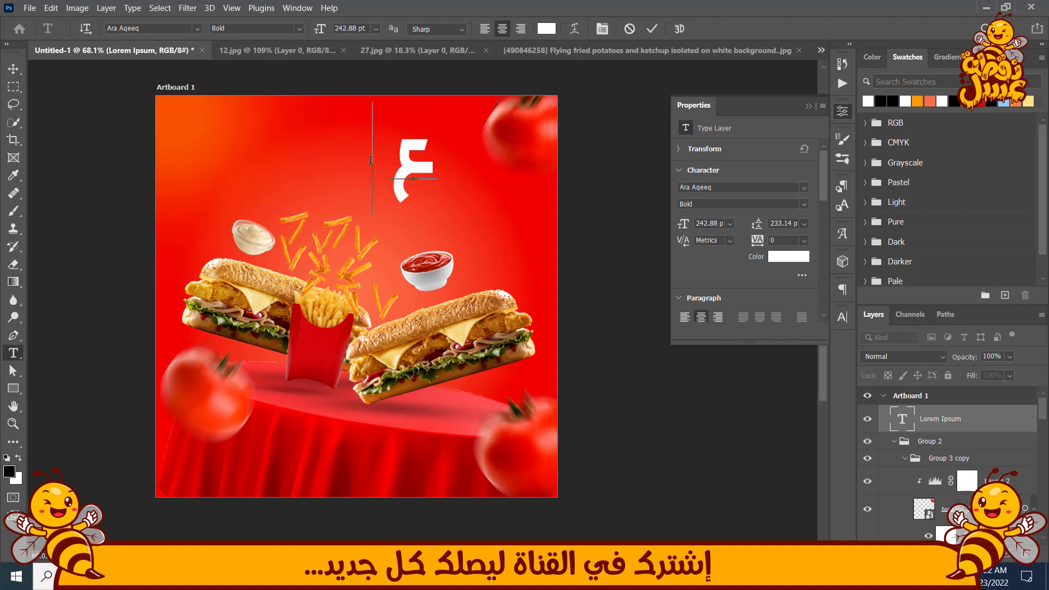
type("رض")
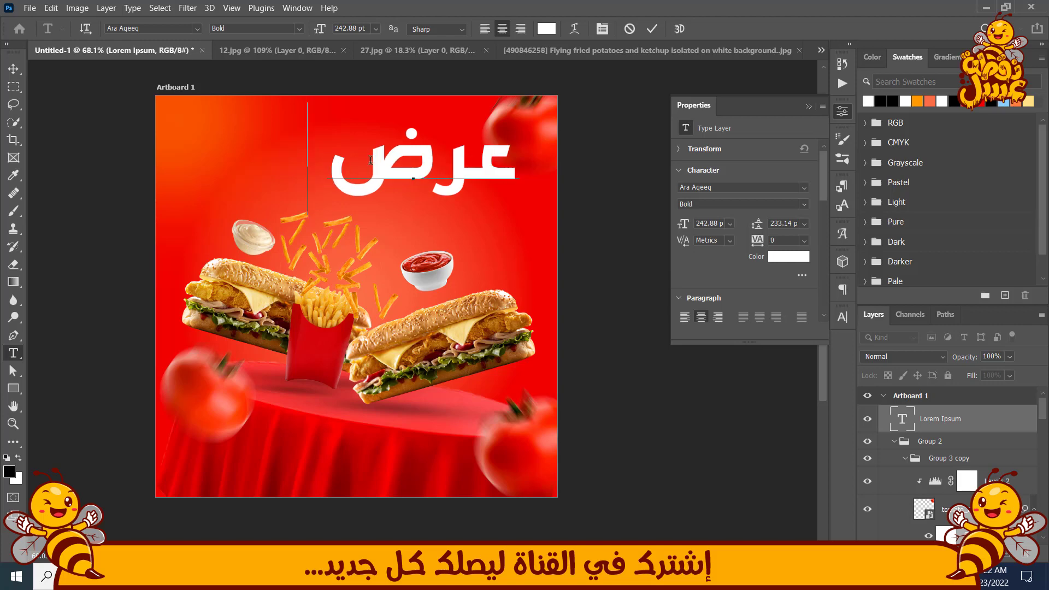
left_click(65, 82)
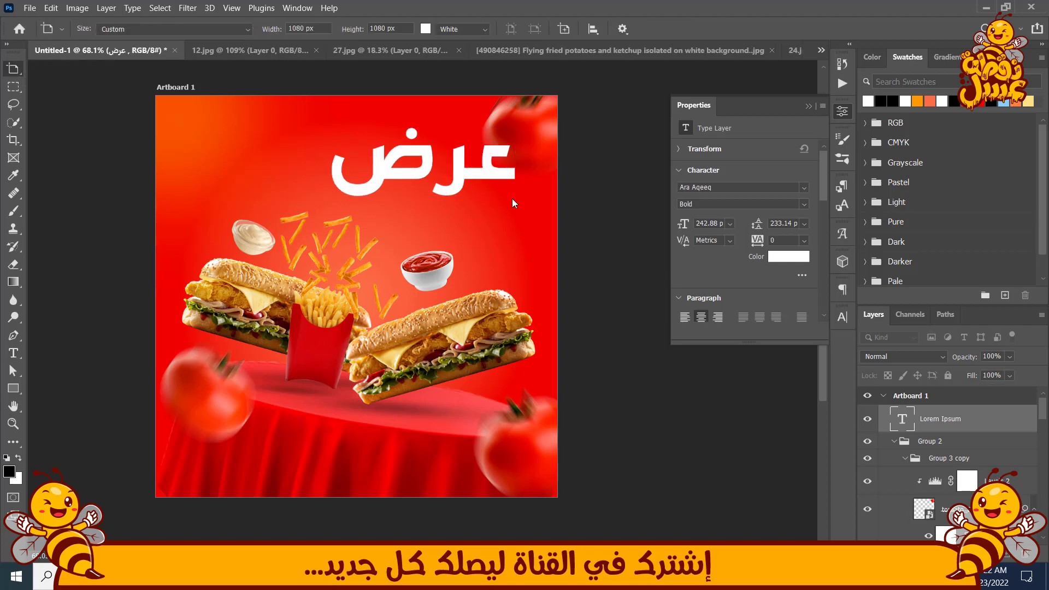
Scale the "عرض" headline to 161.86 pt and place a duplicate of it just below, offset to the left
left_click(12, 66)
left_click(69, 69)
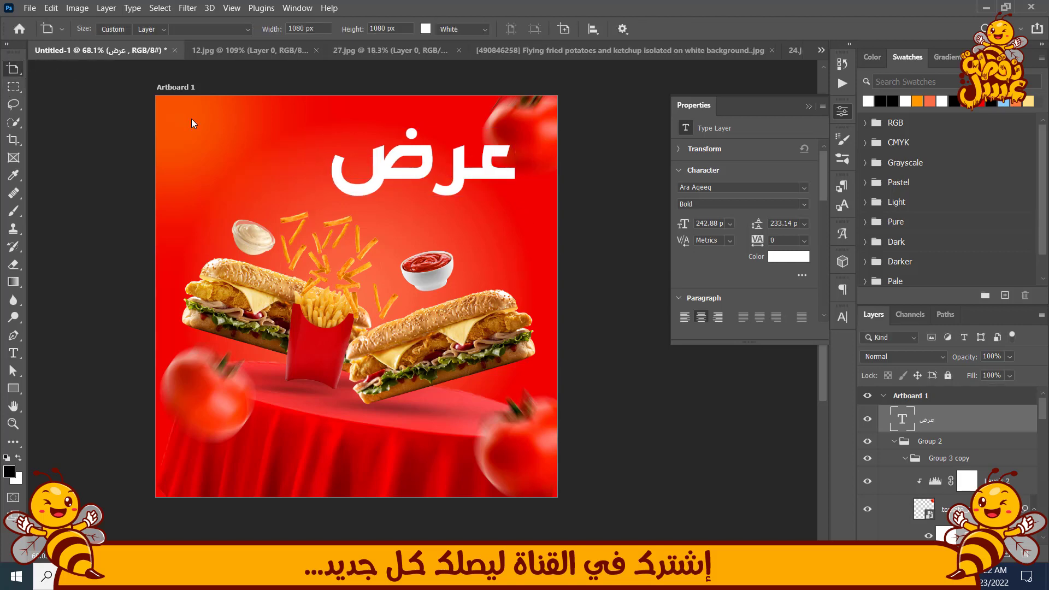
key("ctrl+t")
left_click_drag(491, 186, 319, 190)
key("Return")
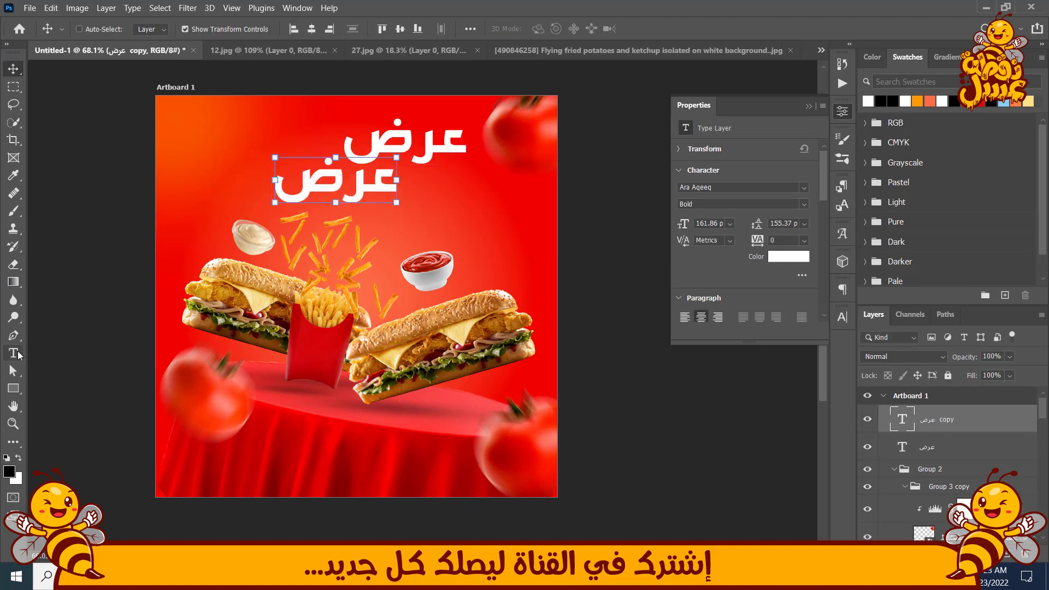
Replace the duplicate headline's text with "لفترة محدودة"
key("t")
double_click(311, 185)
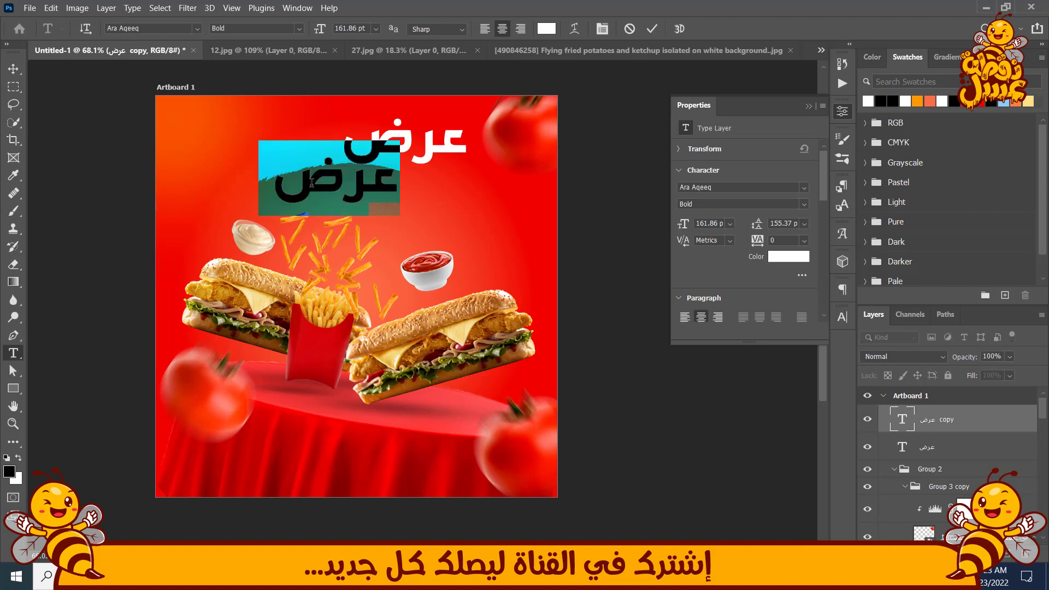
type("لف")
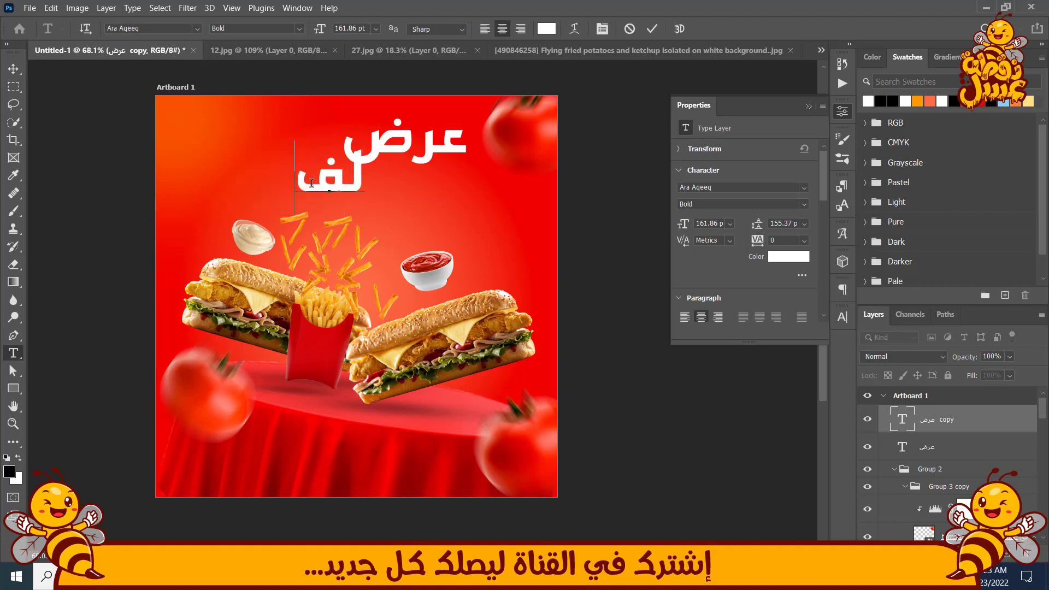
type("ترة محدودة")
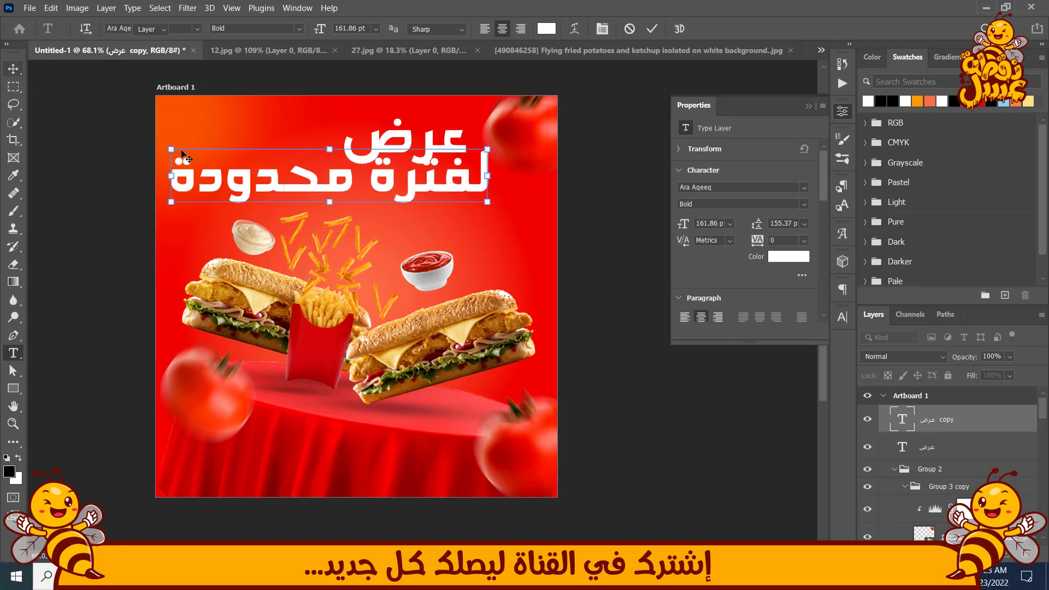
left_click(12, 69)
Scale the "لفترة محدودة" line down to 114.08 pt and align its right end beneath "عرض"
key("ctrl+t")
left_click_drag(172, 154, 293, 177)
left_click_drag(411, 200, 343, 198)
key("Return")
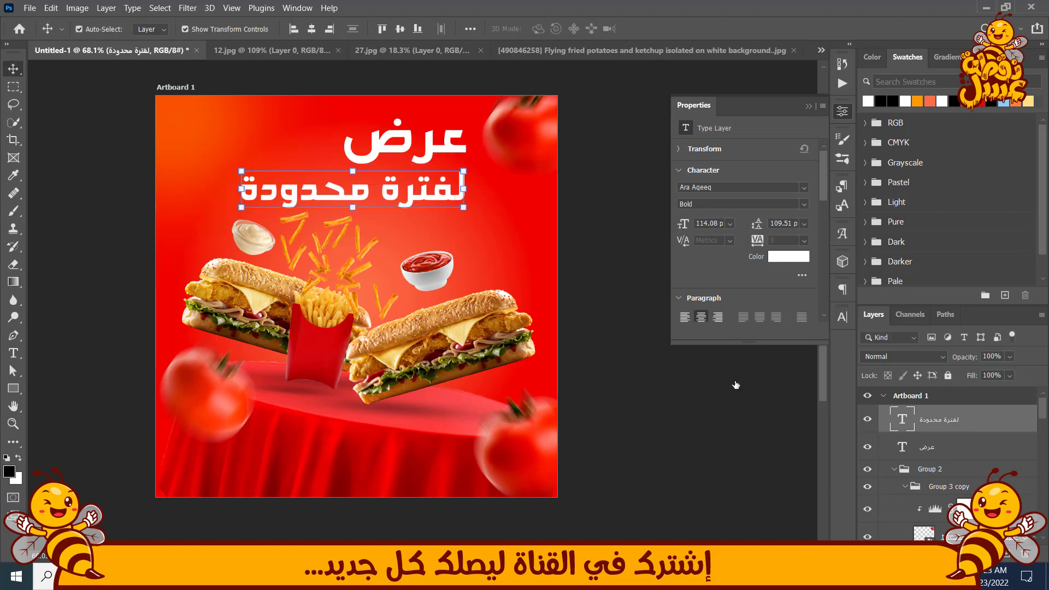
Skew both headline lines so they slope upward to the right, shift them slightly right and group them
left_click_drag(467, 163, 465, 145)
left_click_drag(423, 182, 431, 182)
key("Return")
key("ctrl+g")
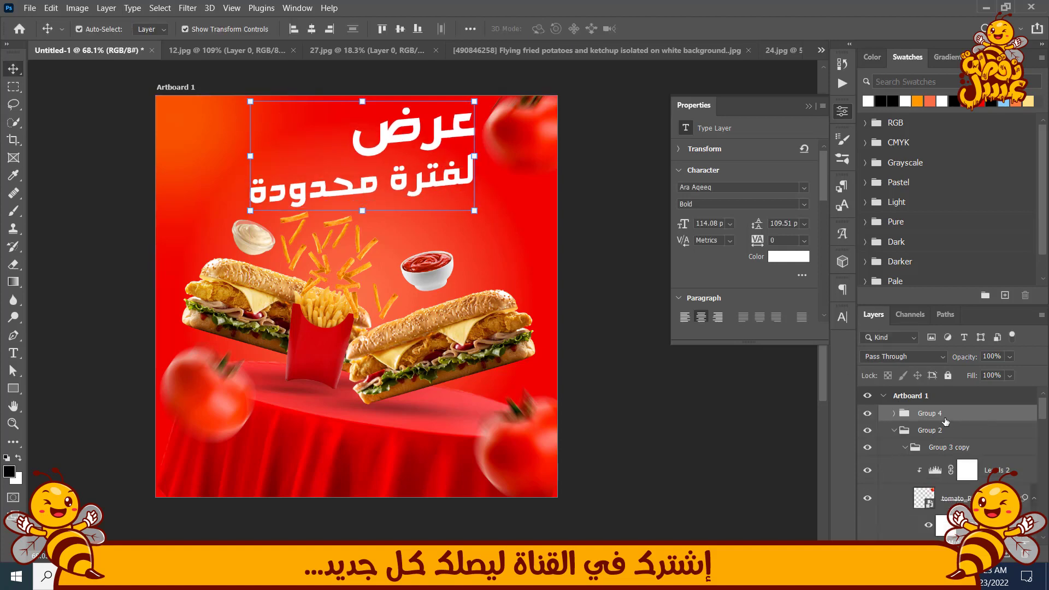
Duplicate the headline group, colour the lower copy's two text layers orange and nudge them a few pixels down as an offset shadow
key("ctrl+j")
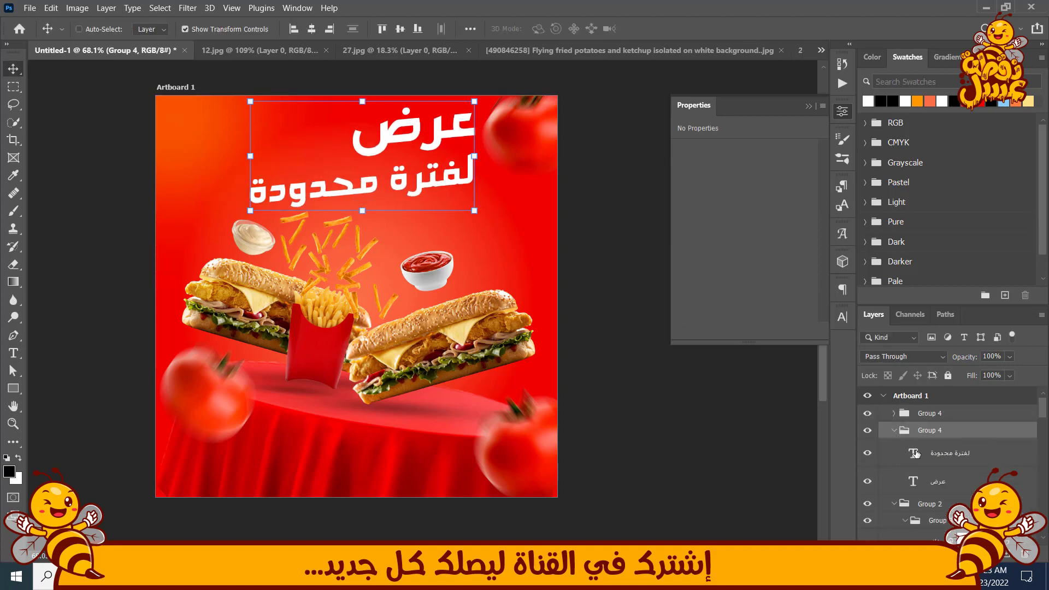
left_click(951, 453)
left_click(938, 481, "ctrl")
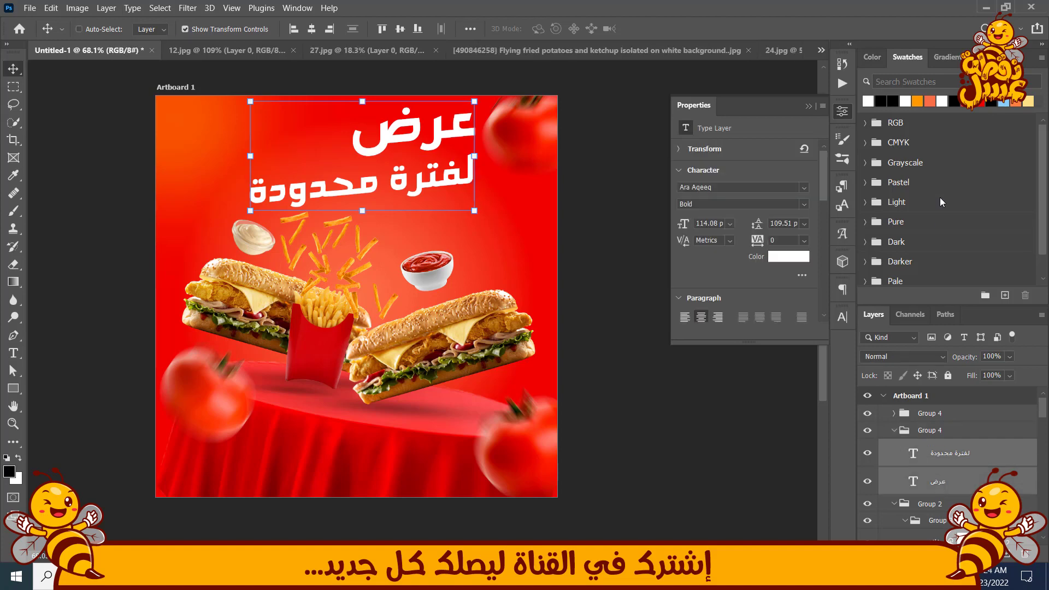
left_click(915, 102)
key("shift+Down")
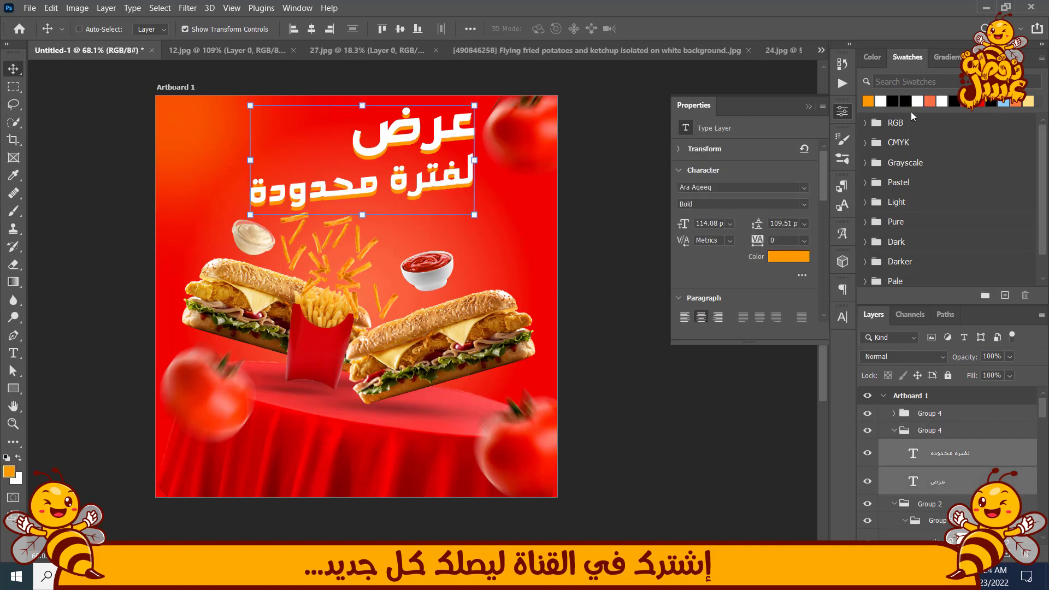
key("Up")
key("Up")
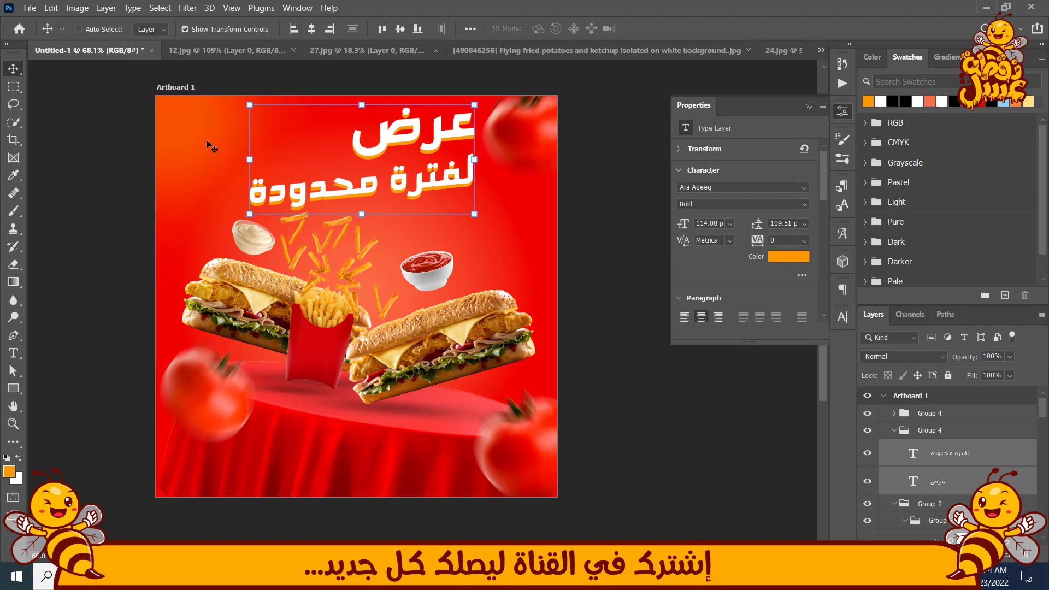
Set the blend mode of Layer 8, the orange corner glow, to Linear Dodge (Add) and its opacity to 35%
scroll(925, 506, "down", 10)
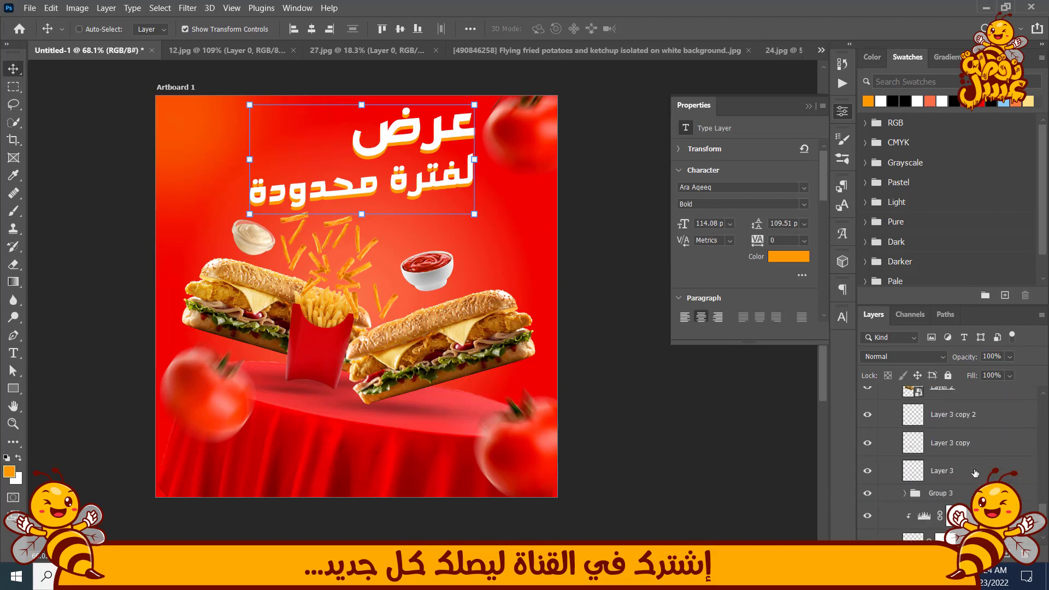
left_click(925, 505)
left_click(929, 356)
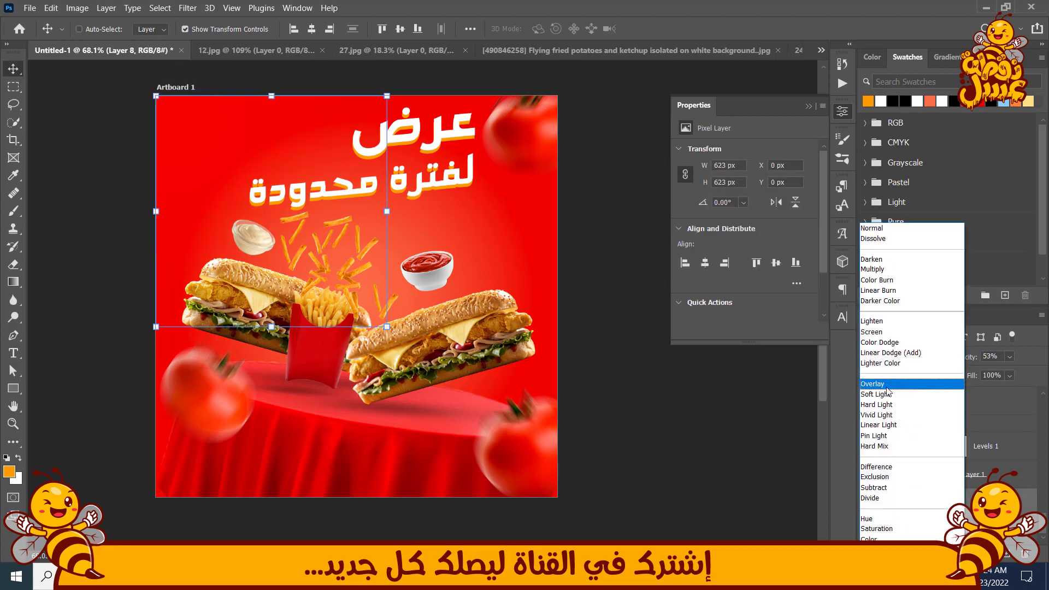
left_click(890, 354)
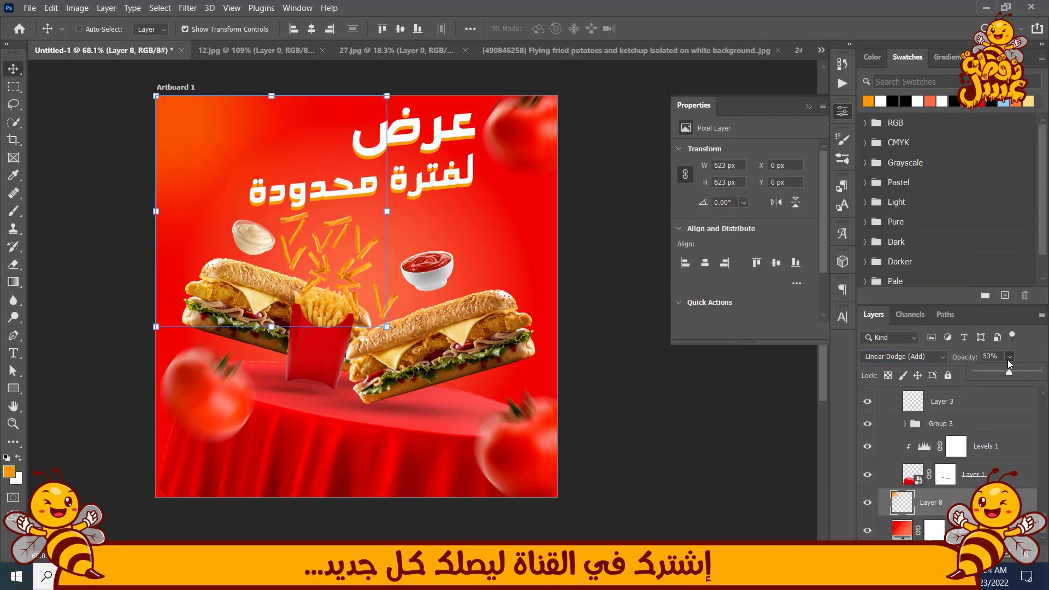
left_click_drag(1010, 372, 991, 376)
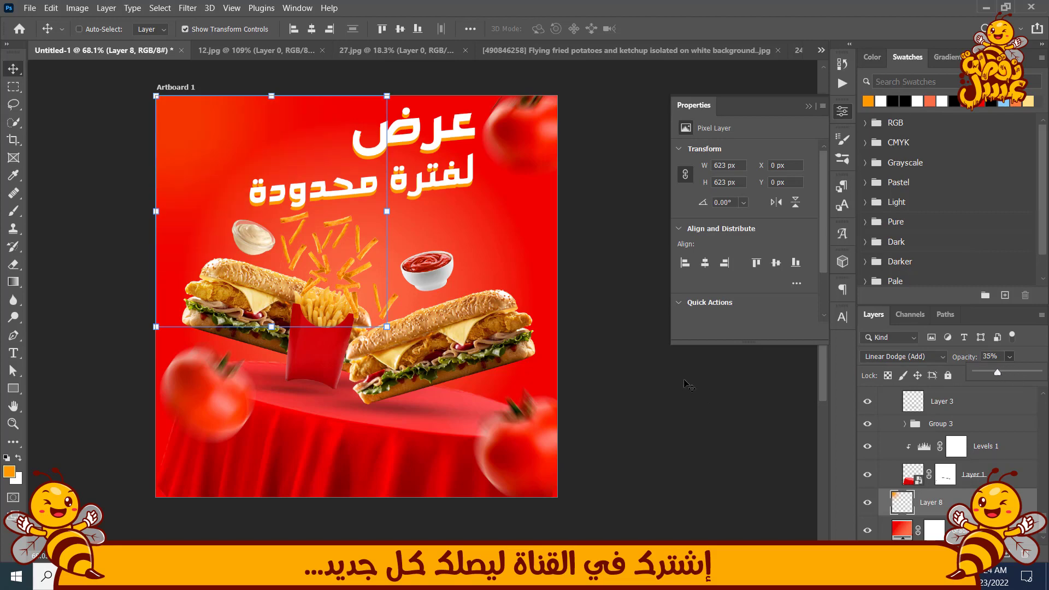
left_click(71, 167)
Move the white and orange "عرض" text layers left together, centring them above the "لفترة محدودة" line
scroll(972, 427, "up", 10)
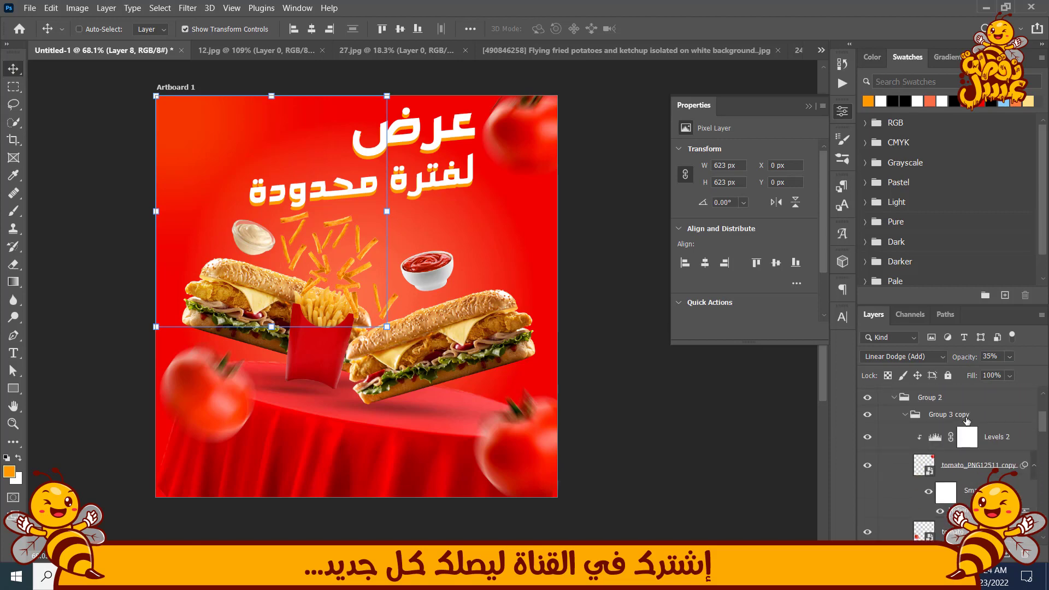
left_click(962, 420)
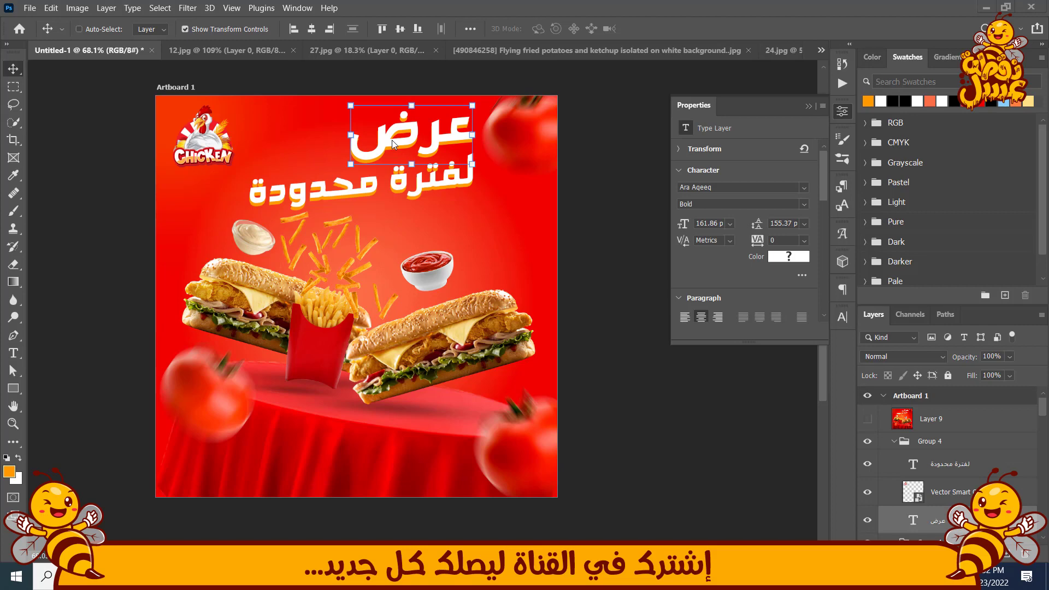
left_click_drag(385, 143, 328, 149)
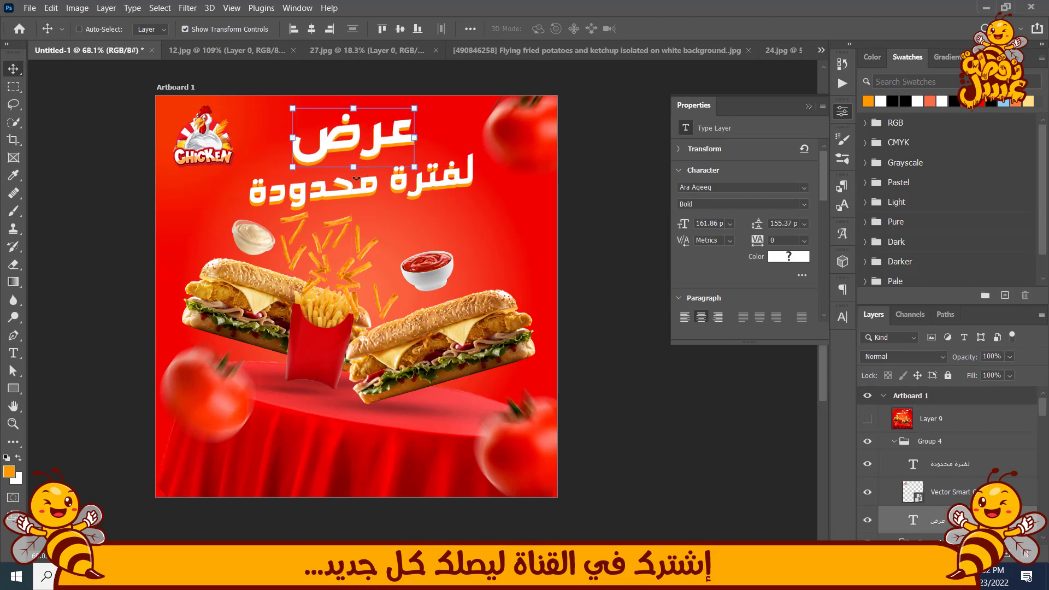
Add the white text "أطلب الأن" as a new text layer over the tablecloth near the poster's lower-left corner
left_click(962, 526)
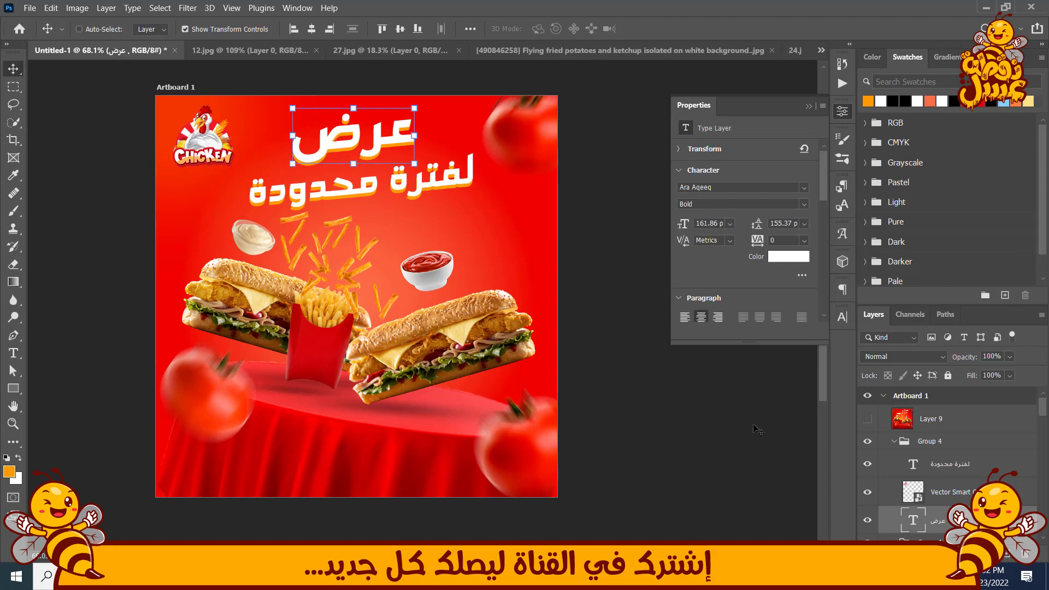
left_click(14, 353)
scroll(249, 485, "up", 1)
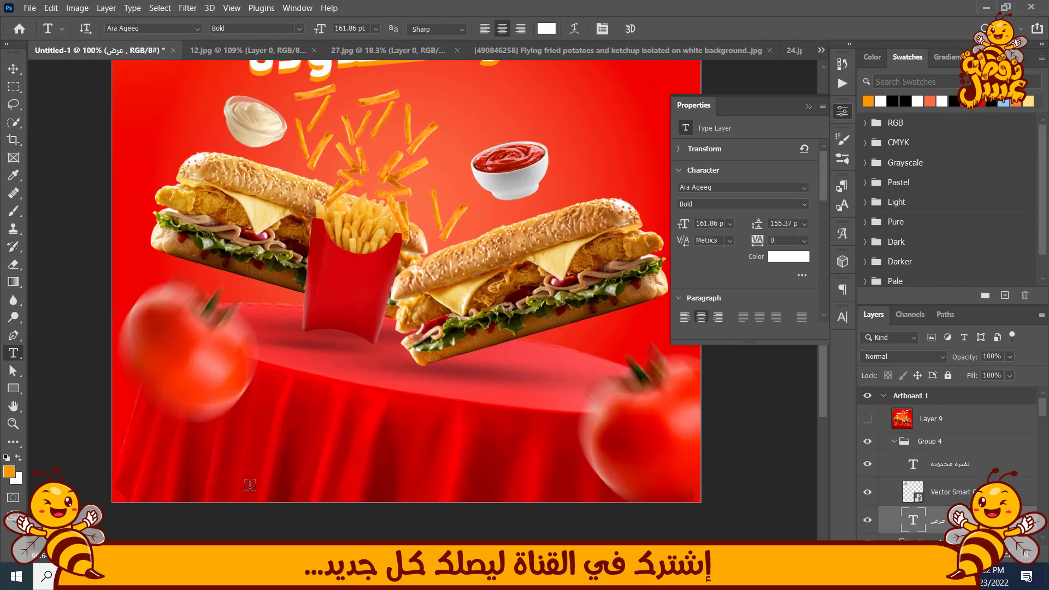
left_click(283, 450)
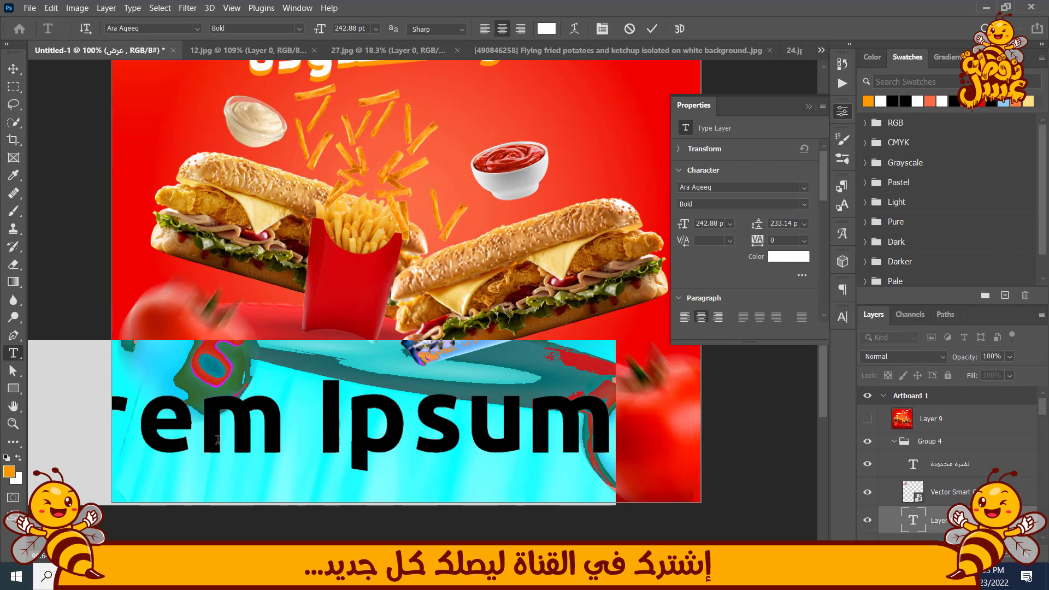
type("H")
key("BackSpace")
type("أ")
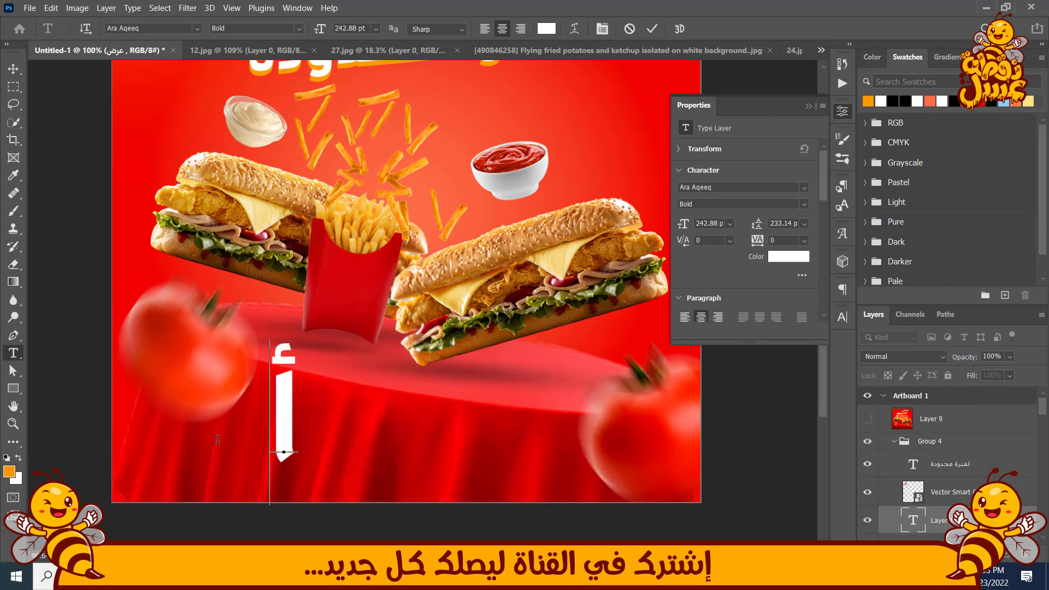
type("طلب ال")
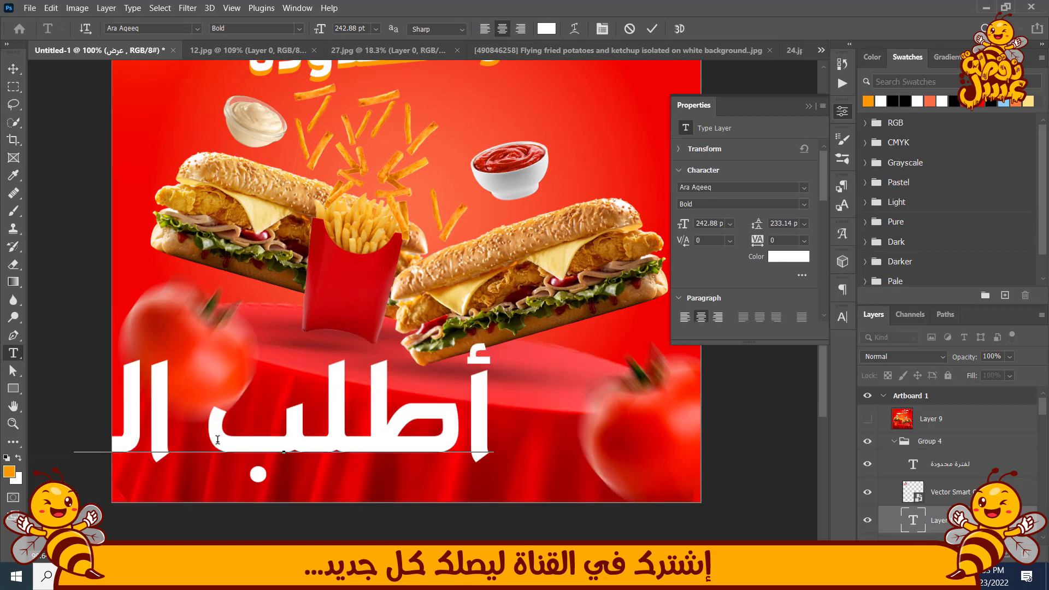
type("أ")
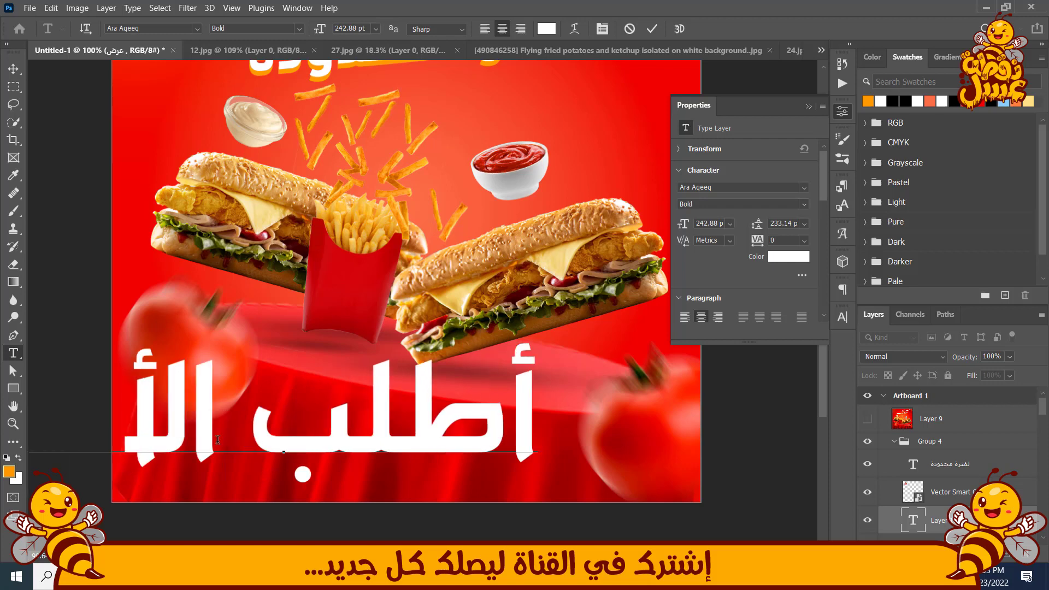
left_click(13, 67)
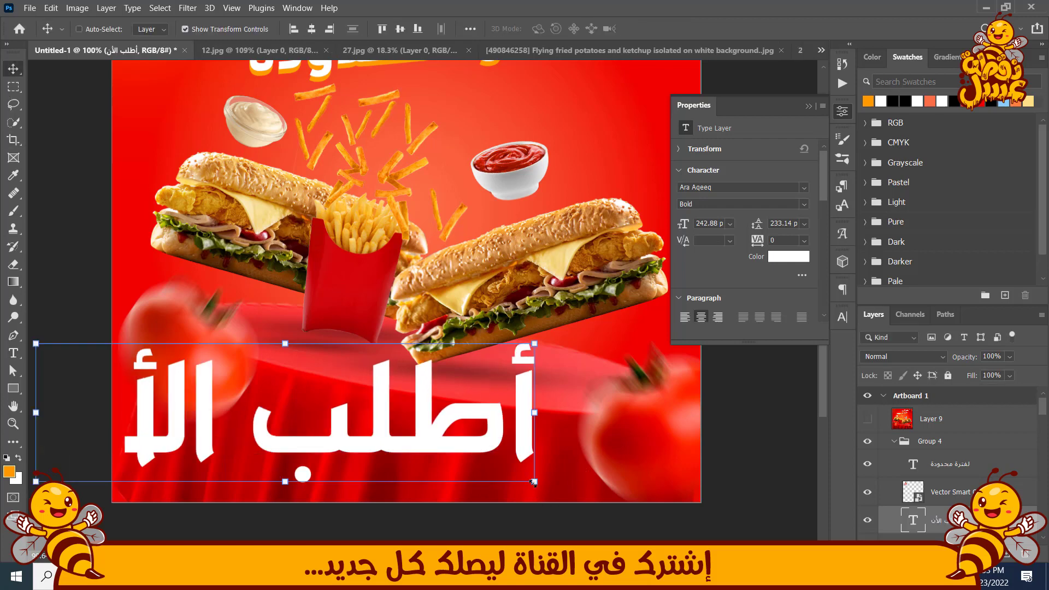
Scale the "أطلب الأن" text down to about 24%, place it near the lower-left corner and set its font to beIN Black
key("ctrl+t")
left_click_drag(512, 482, 248, 456)
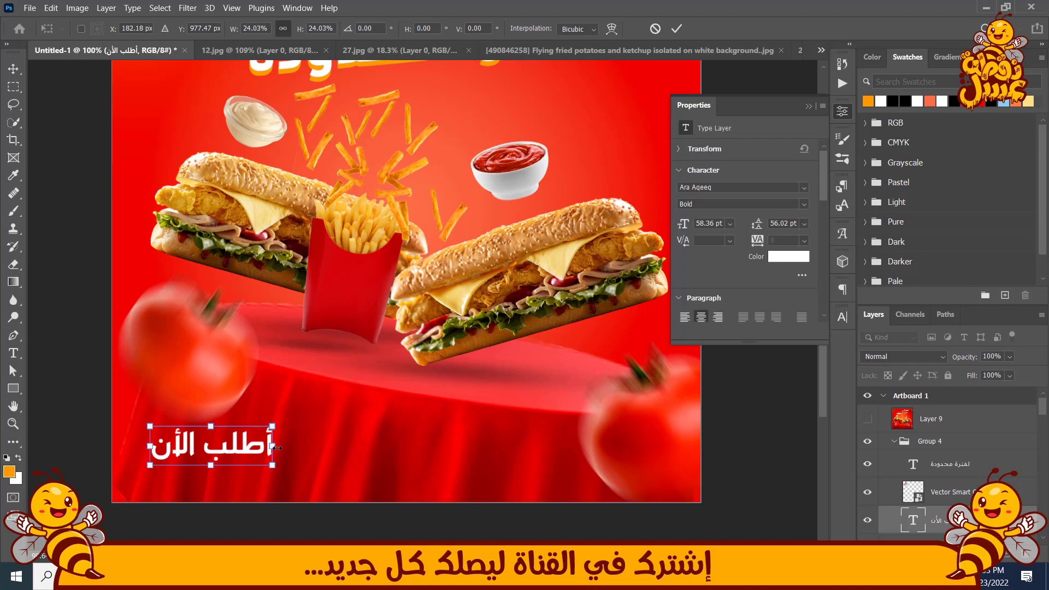
key("shift+Right")
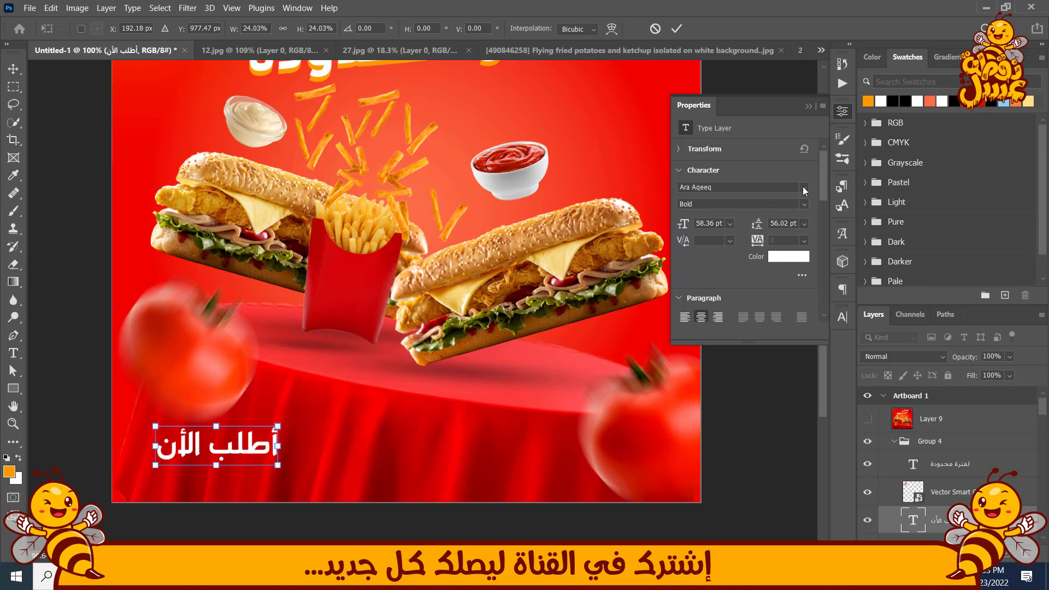
key("Return")
left_click(804, 188)
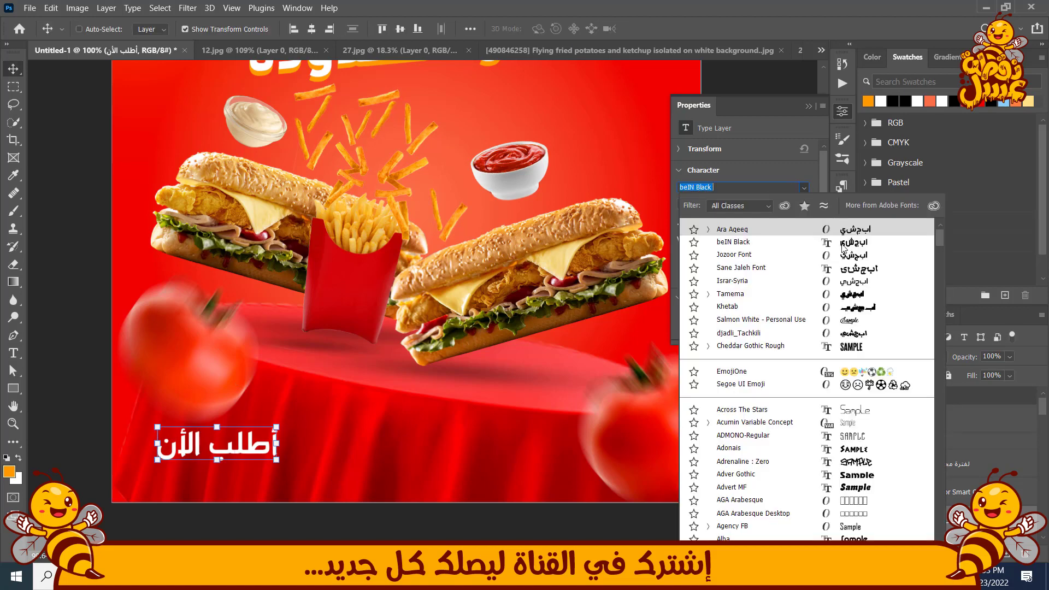
left_click(842, 247)
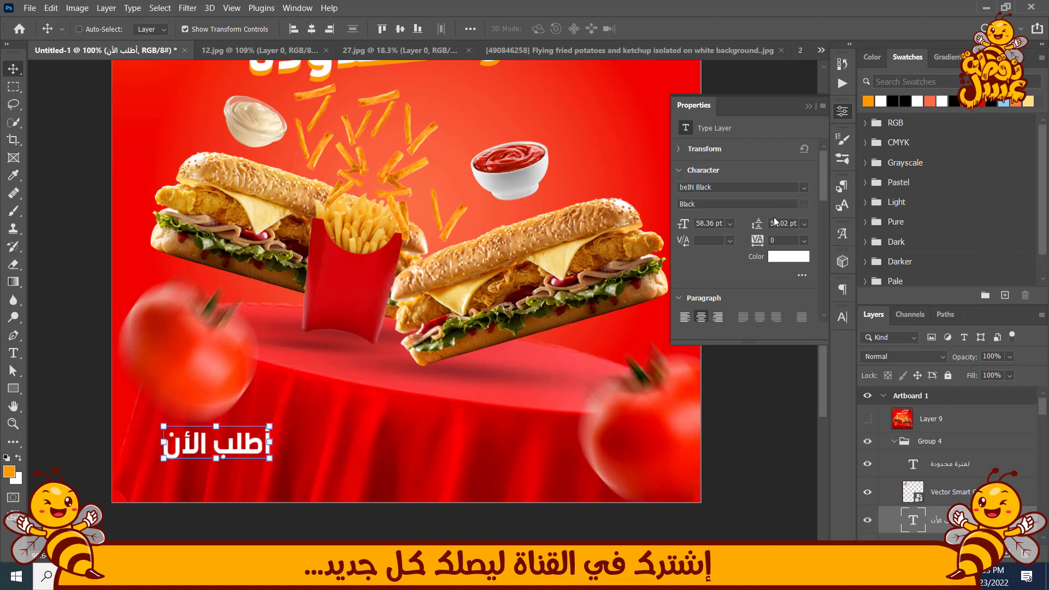
left_click_drag(233, 453, 229, 482)
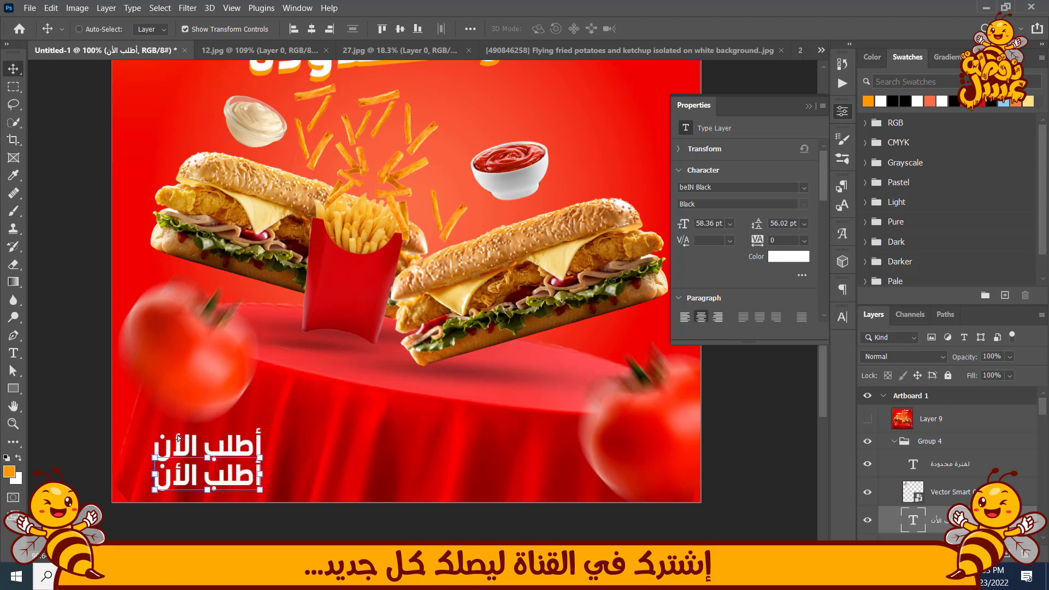
left_click(18, 355)
triple_click(180, 475)
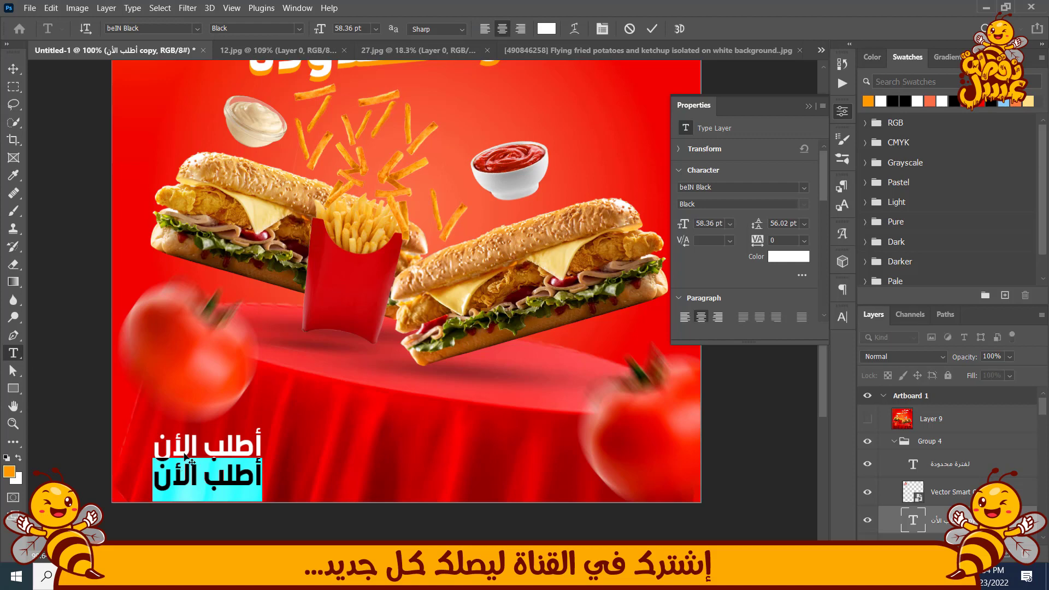
type("w")
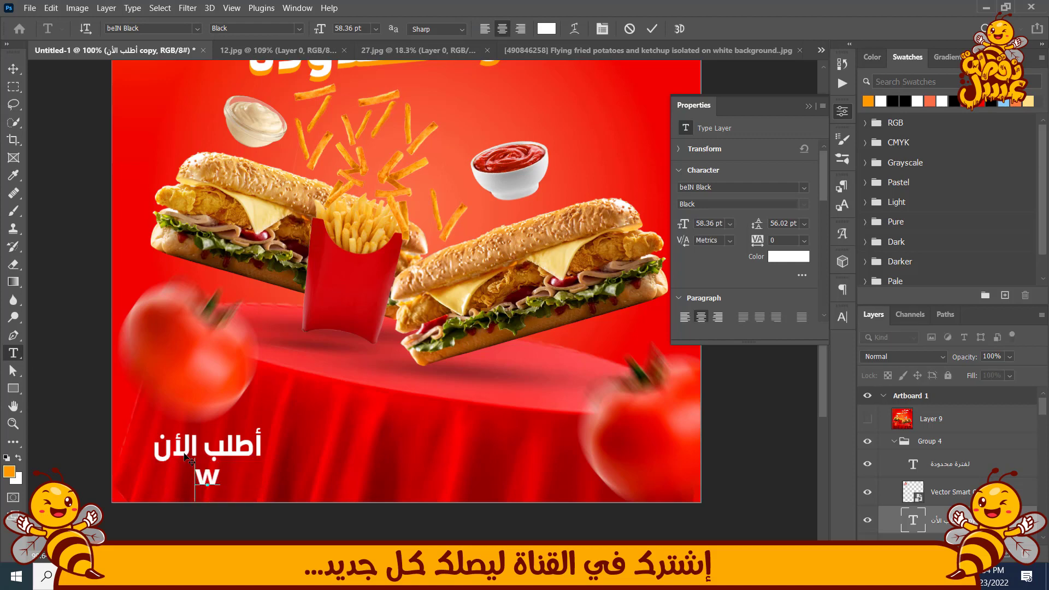
type("ww")
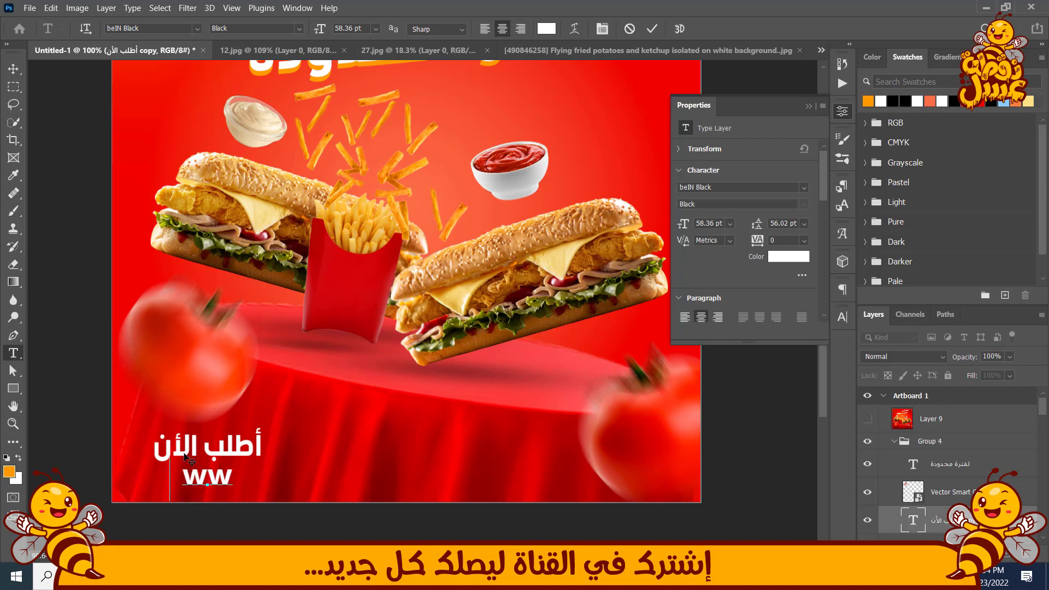
type(".we")
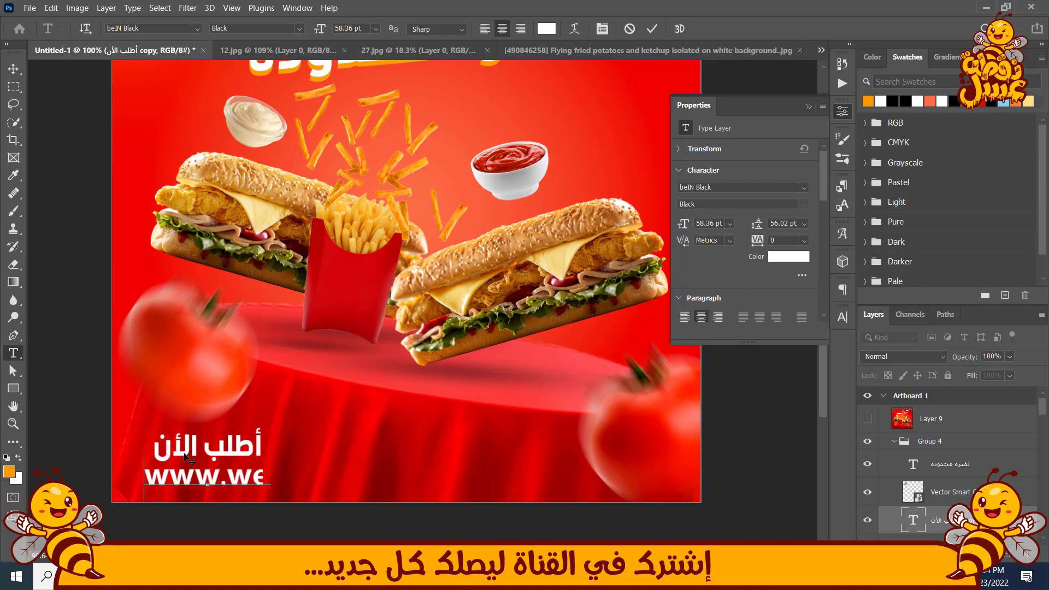
type("bsit")
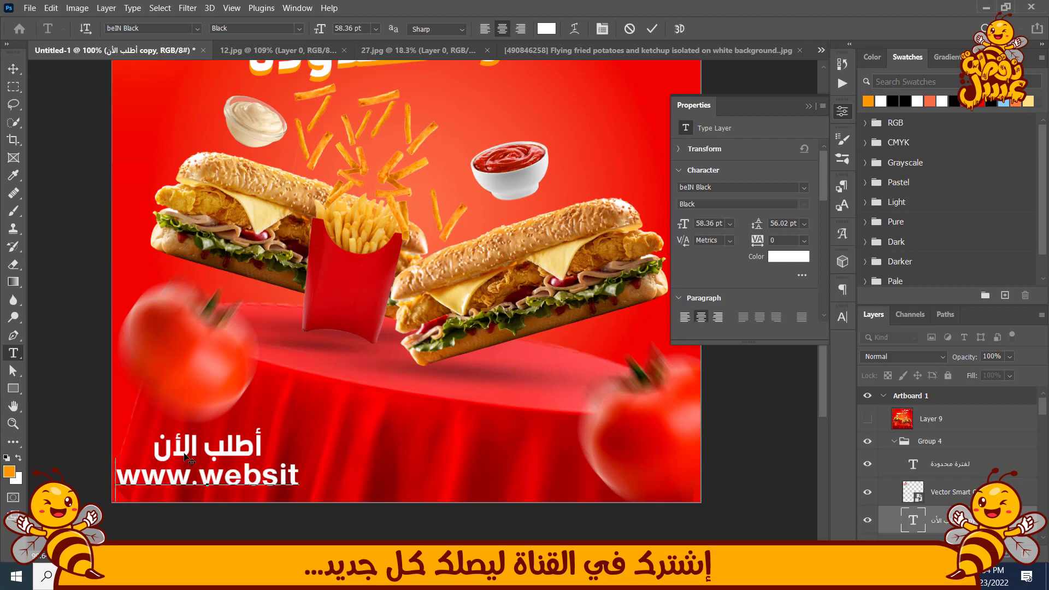
type("e.com")
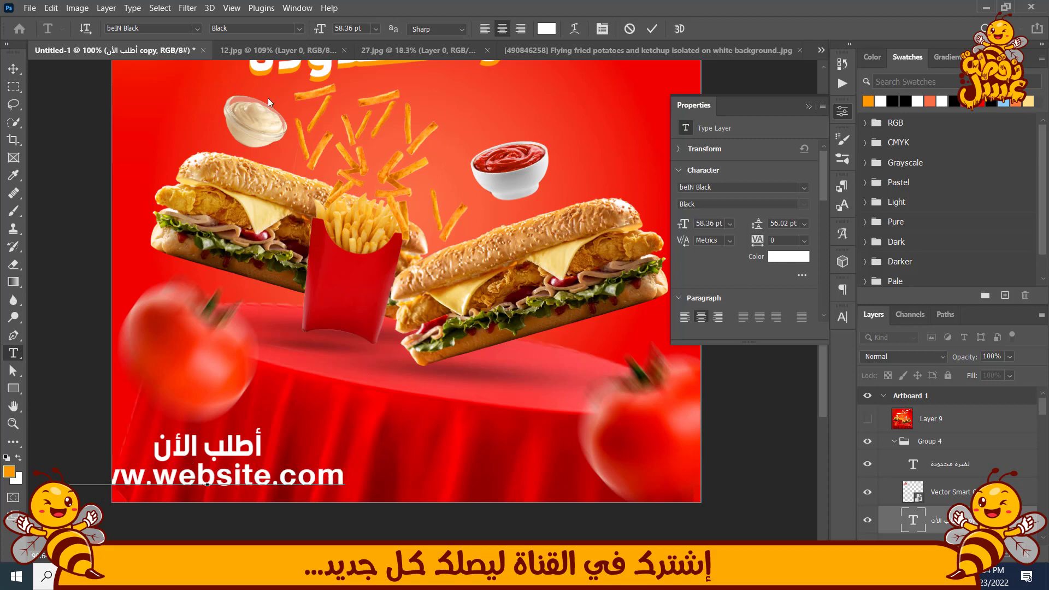
key("ctrl+Return")
left_click_drag(69, 463, 140, 481)
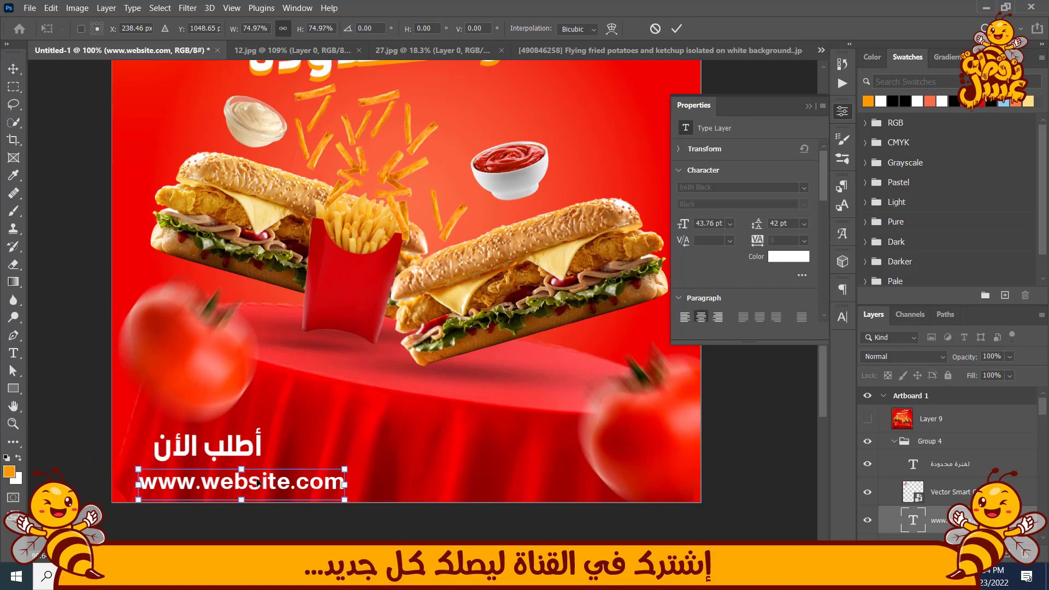
left_click_drag(255, 480, 245, 472)
right_click(230, 449)
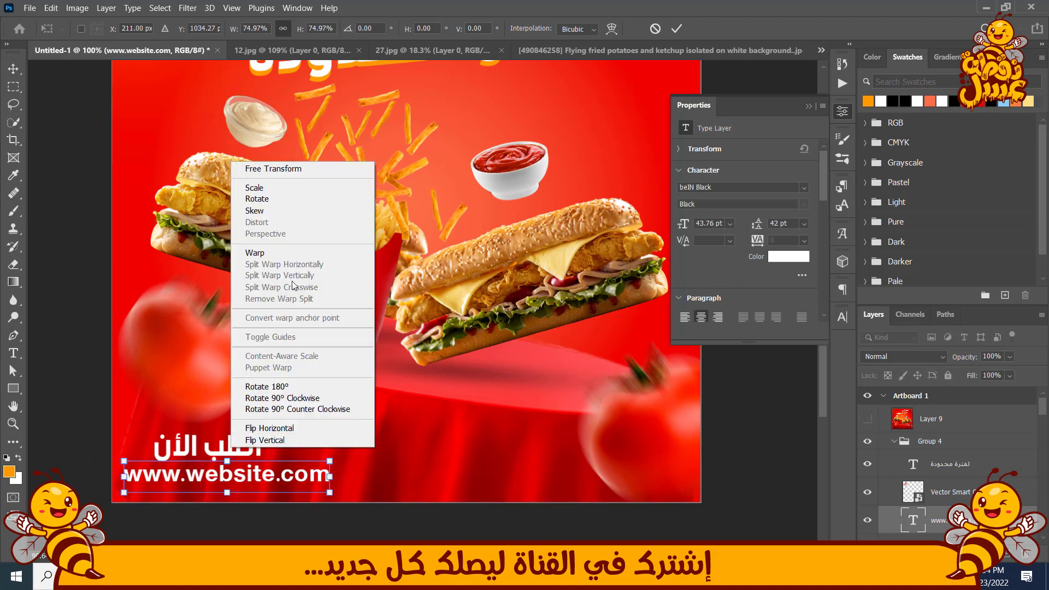
left_click(191, 396)
key("Return")
Move the "أطلب الأن" text right and slightly up so it sits centred above the website line
right_click(233, 448)
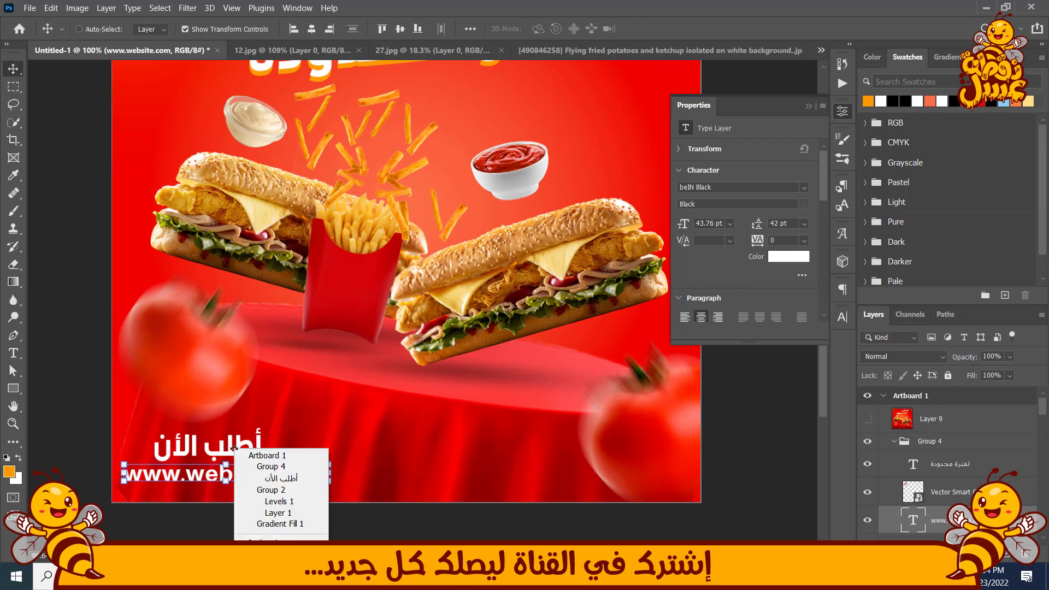
left_click(276, 477)
key("shift+Right")
key("shift+Right")
key("shift+Right")
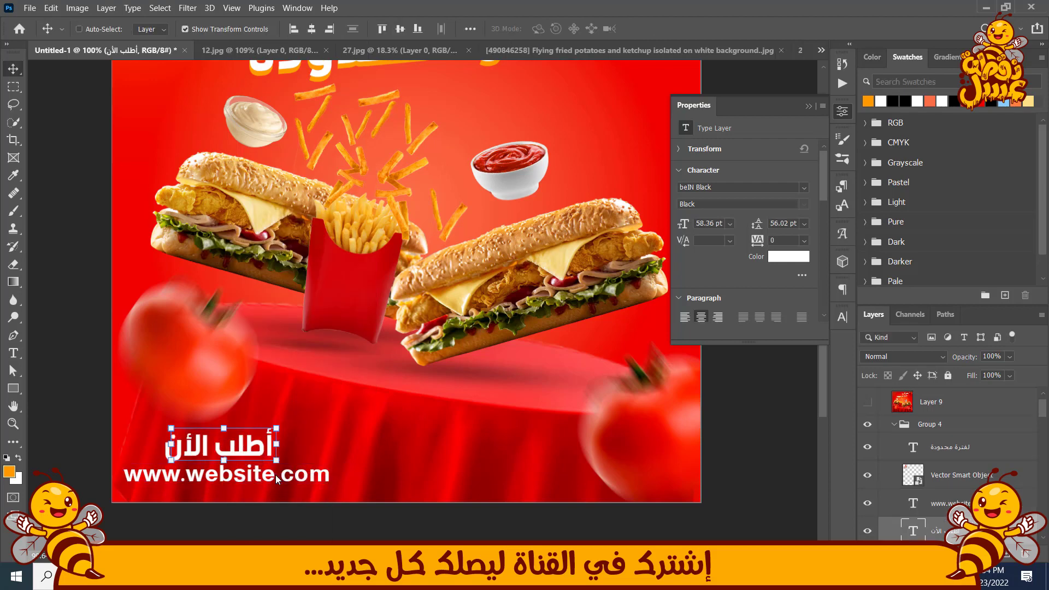
key("Up")
key("Up")
key("Up")
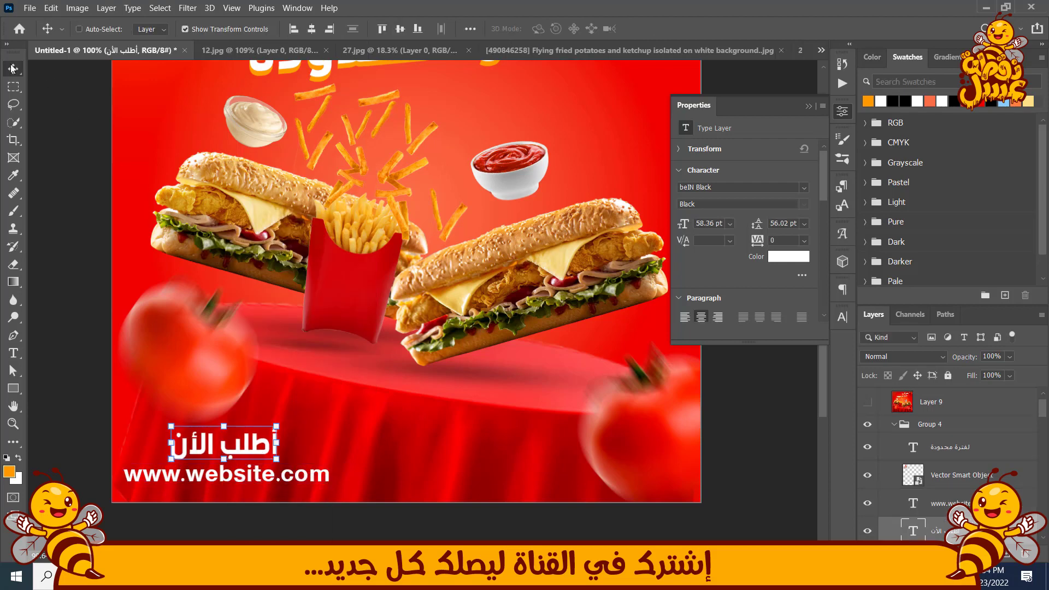
Replace the outdated hidden Layer 9 with a new merged stamp of all visible layers above Group 4
left_click(945, 422)
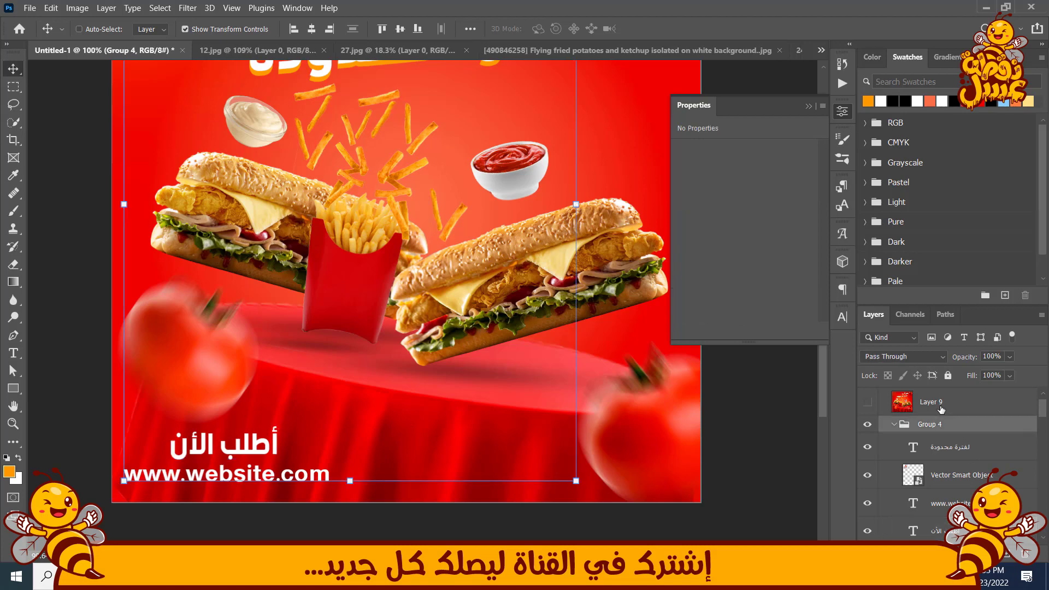
scroll(946, 405, "down", 1)
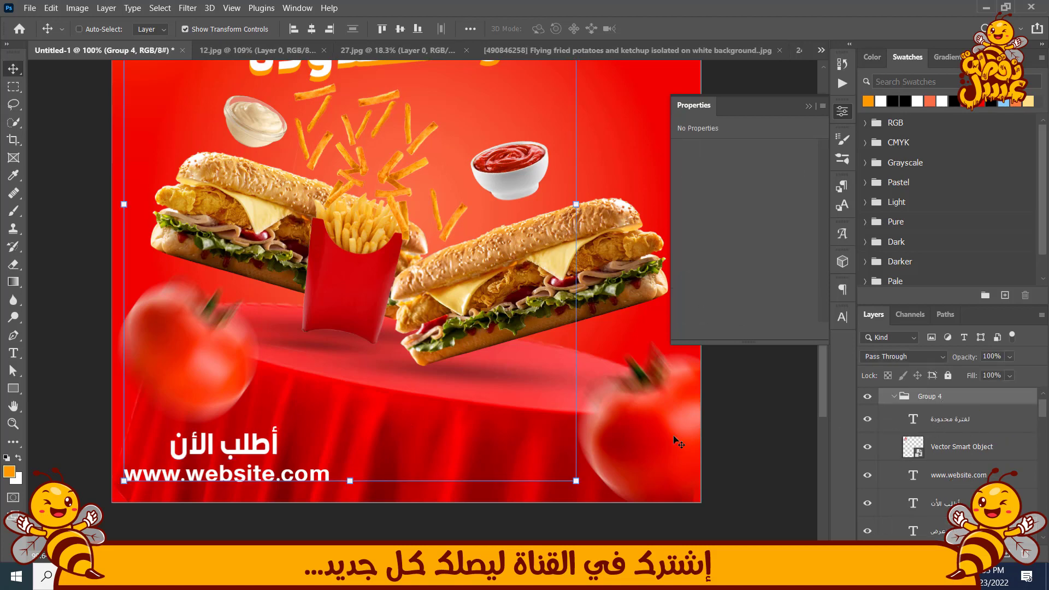
key("ctrl+shift+alt+e")
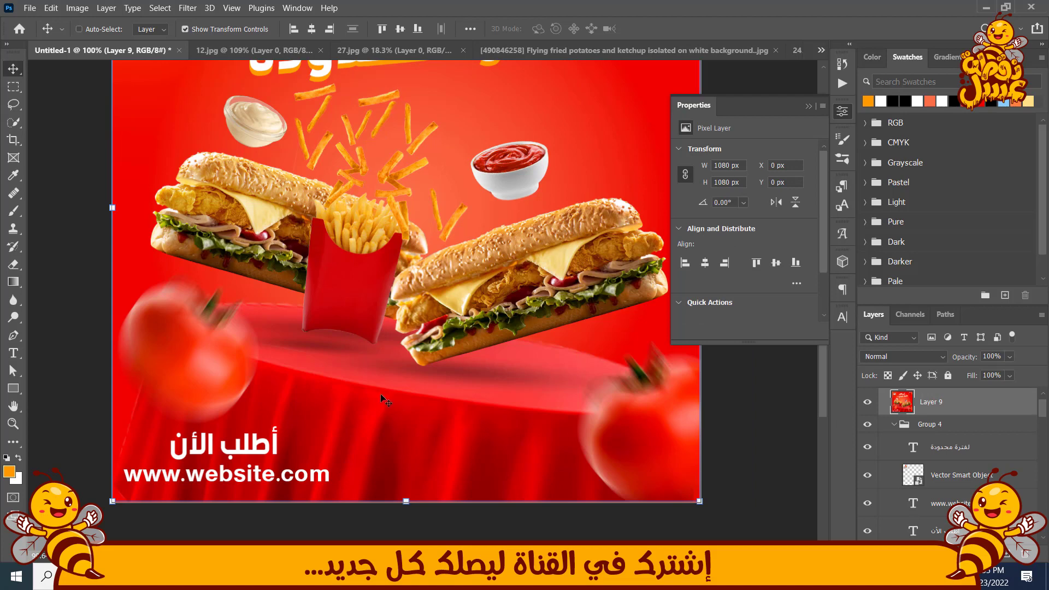
key("ctrl+0")
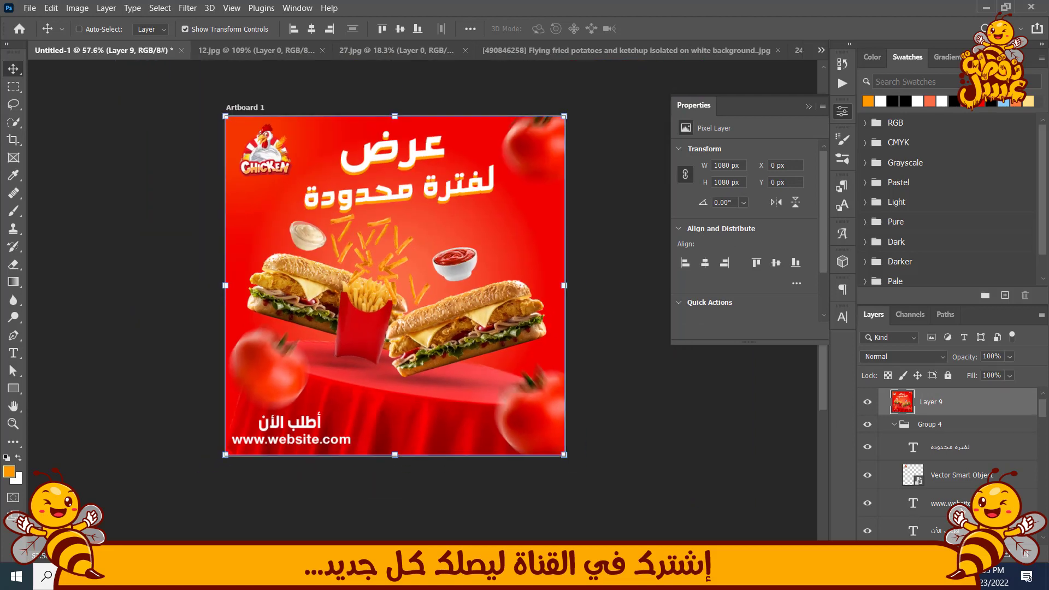
Scale the "أطلب الأن" and website text layers together to about 90%, hide Layer 9 and shift both lines slightly right and down
left_click(962, 510)
left_click(960, 530, "ctrl")
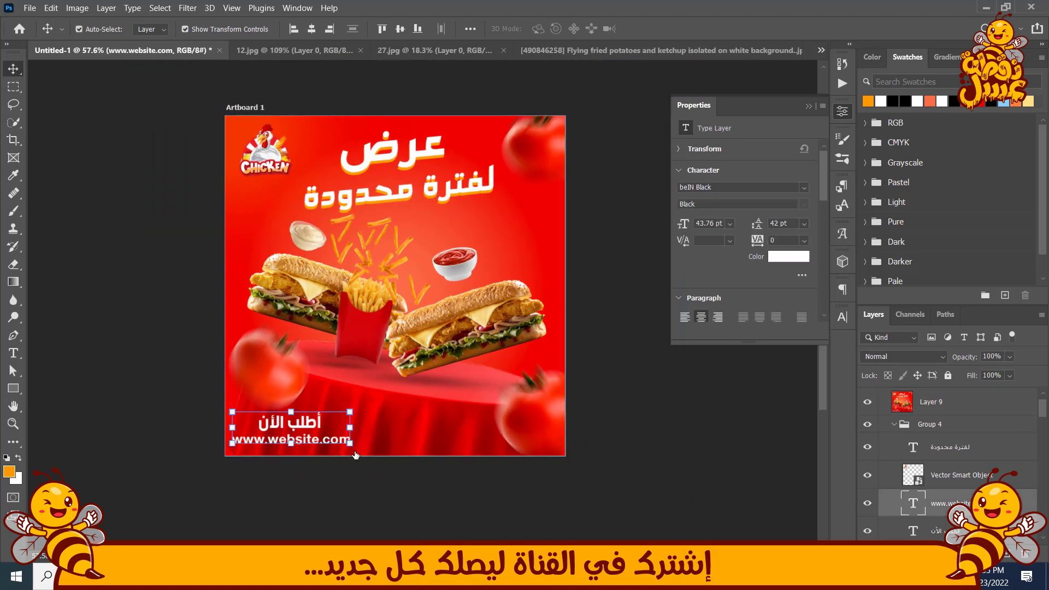
left_click_drag(348, 442, 335, 435)
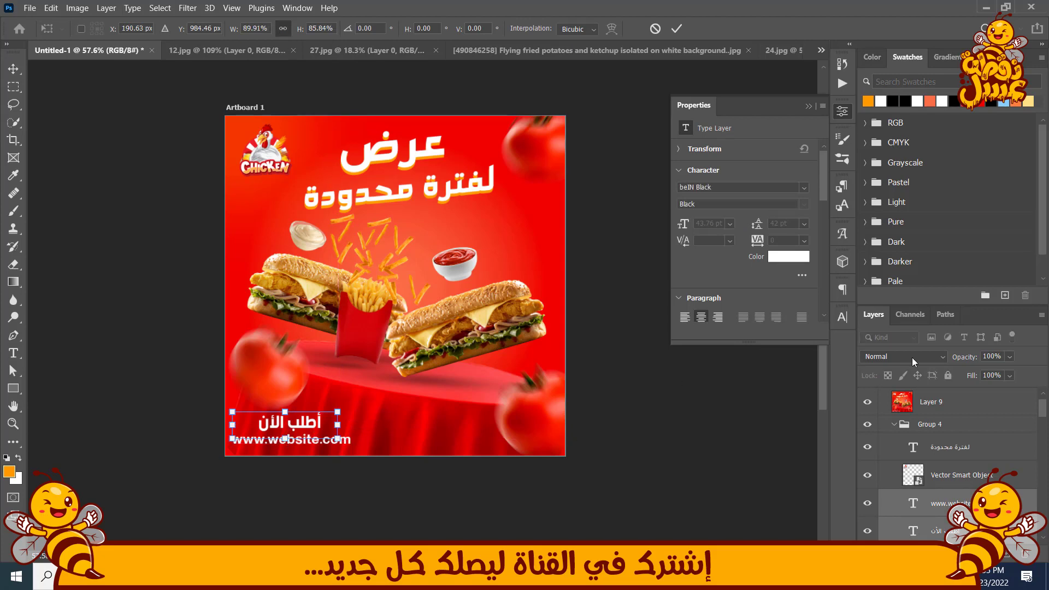
left_click(866, 406)
left_click_drag(294, 428, 300, 434)
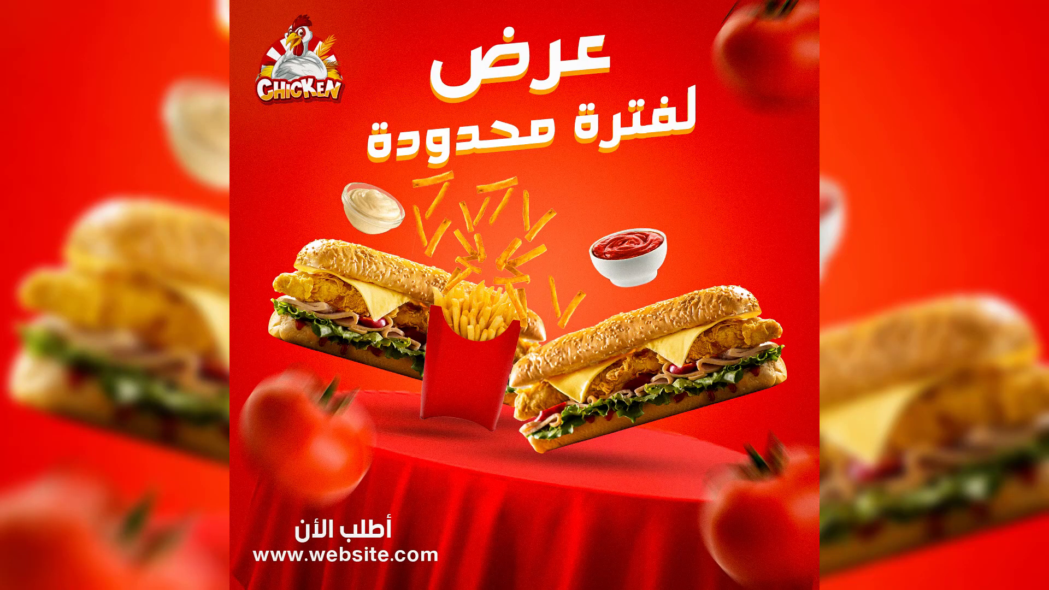